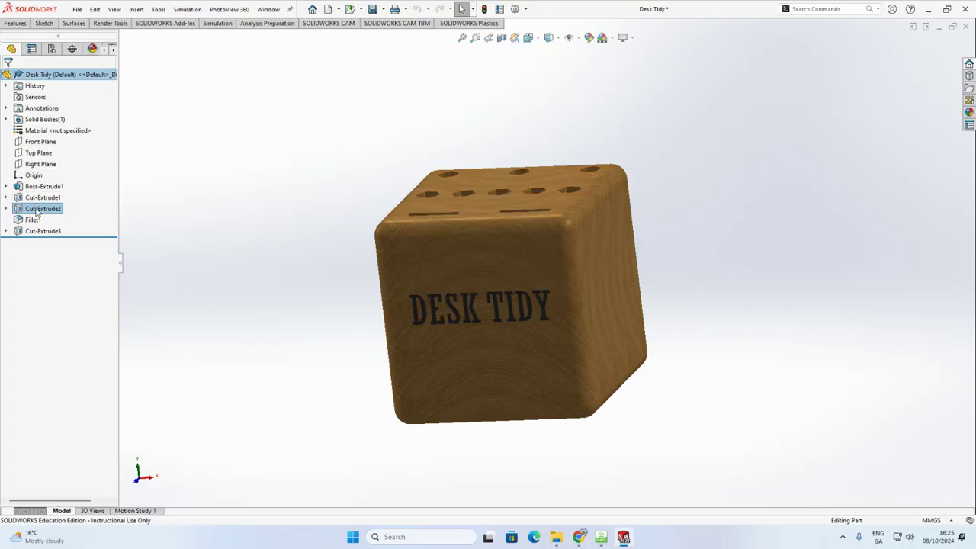
- Examine the finished desk tidy from all sides, including its underside cuts, in Hidden Lines Removed and Shaded display styles
middle_drag(368, 187, 436, 289)
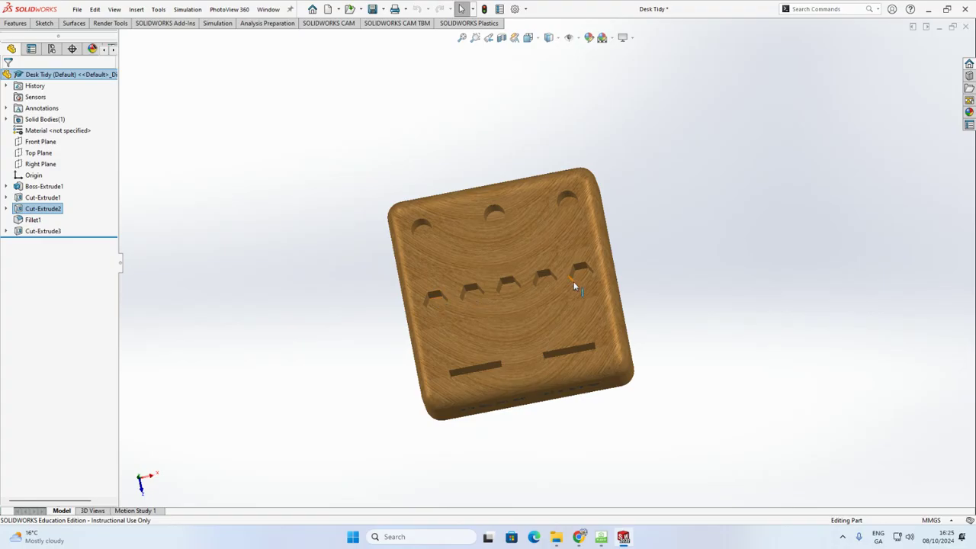
middle_drag(469, 278, 545, 331)
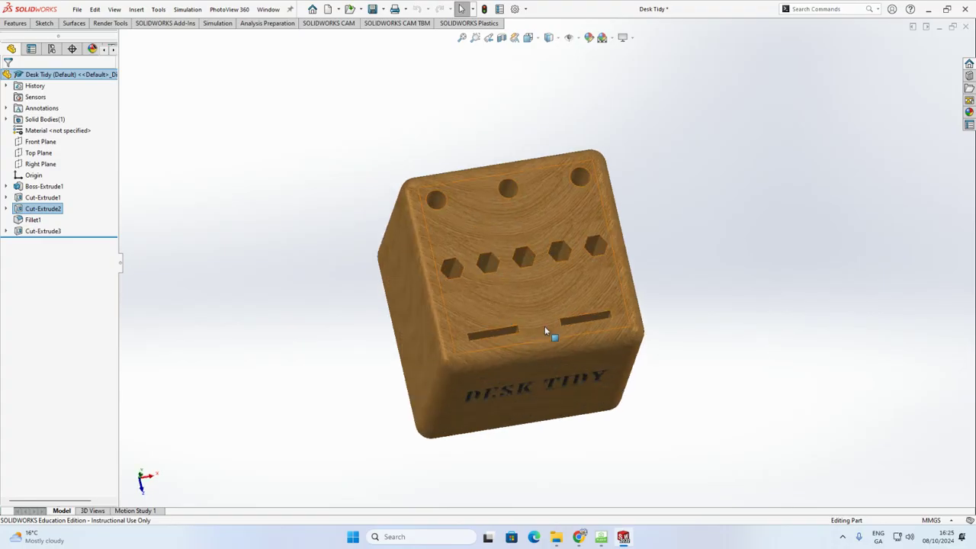
middle_drag(492, 465, 621, 142)
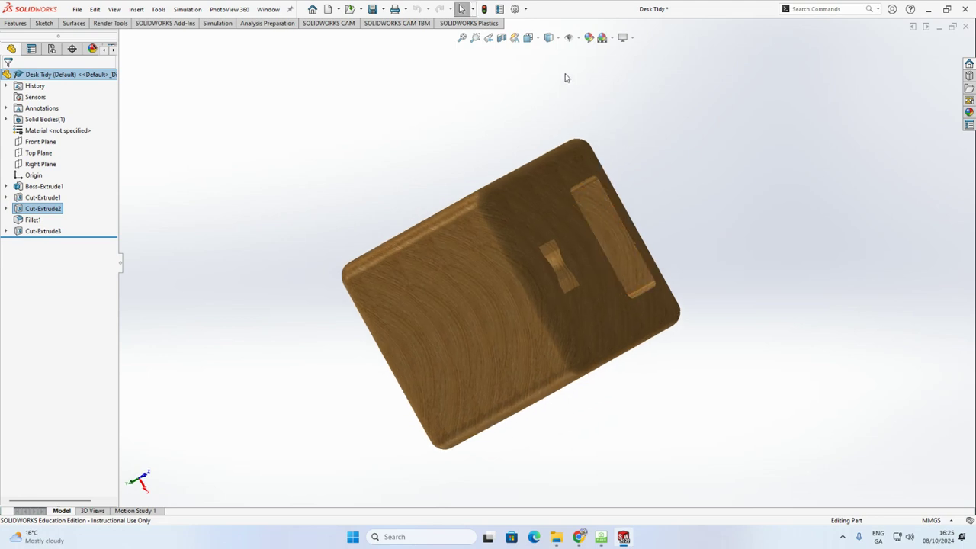
click(550, 38)
click(549, 78)
middle_drag(549, 78, 577, 232)
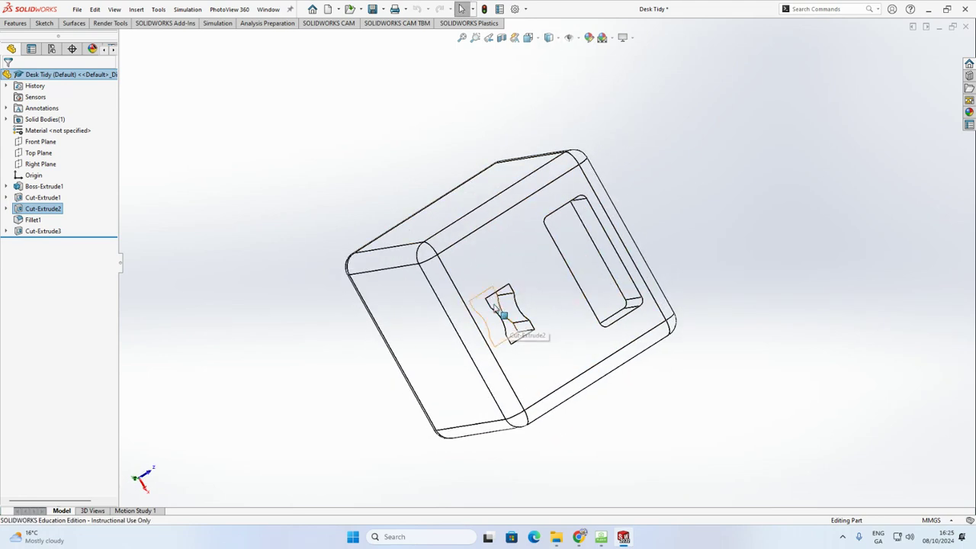
middle_drag(509, 308, 577, 66)
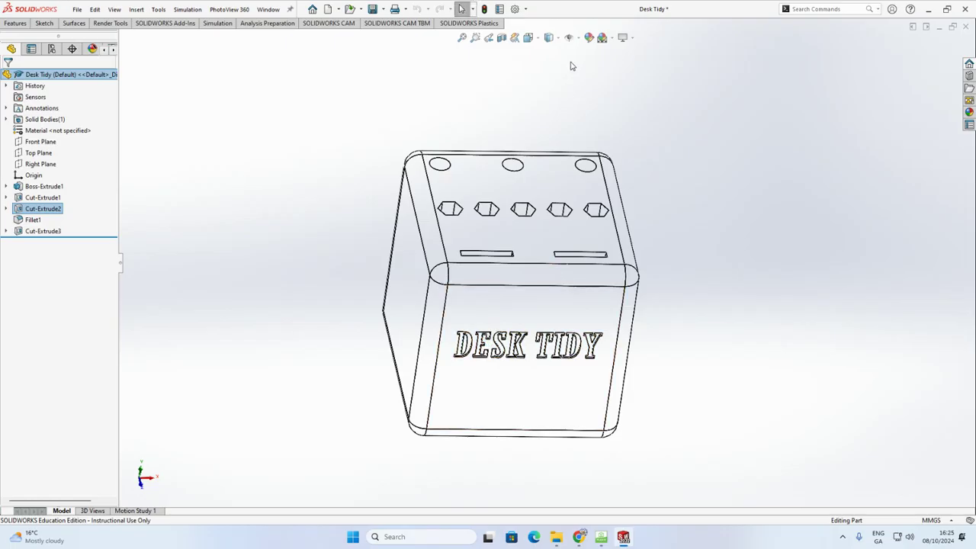
click(551, 39)
click(550, 64)
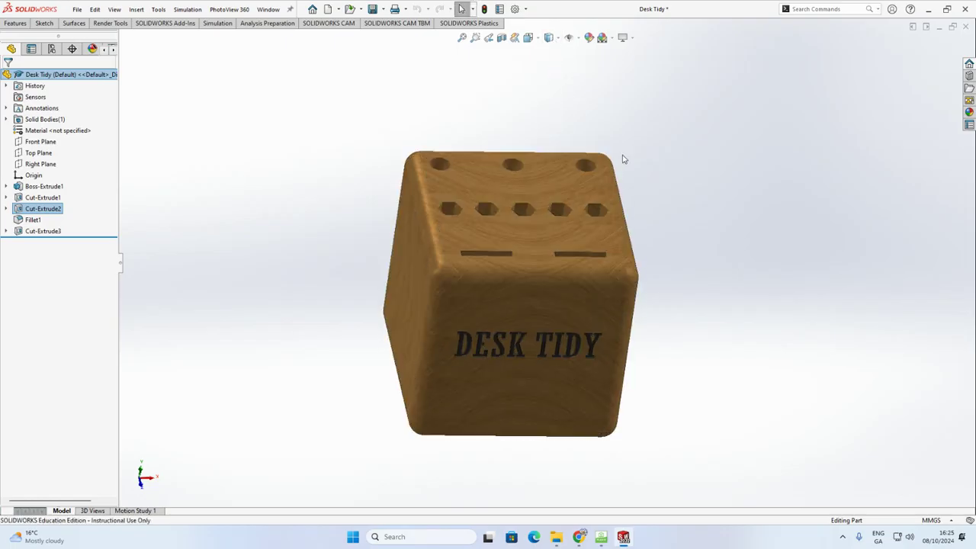
- Close the Desk Tidy part without saving its changes and create a new part document
click(966, 28)
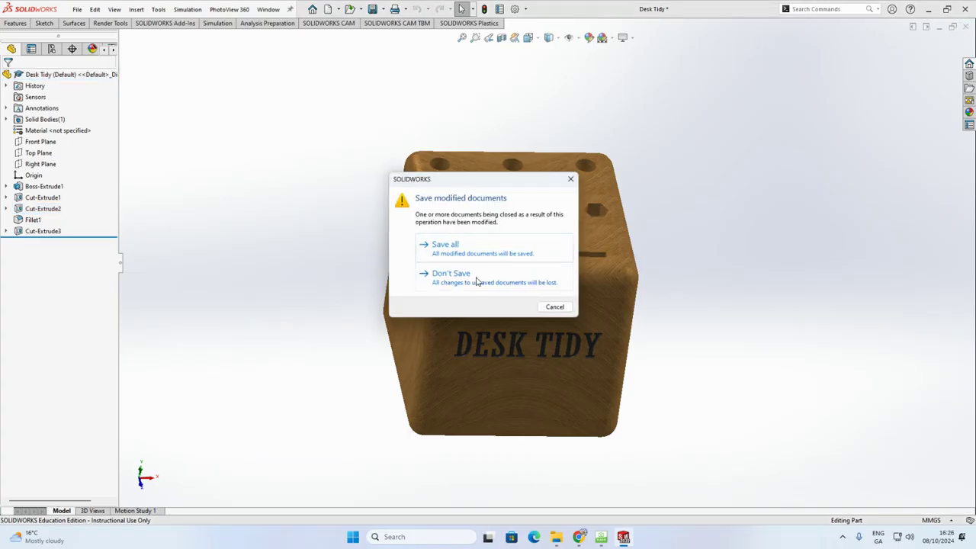
click(479, 276)
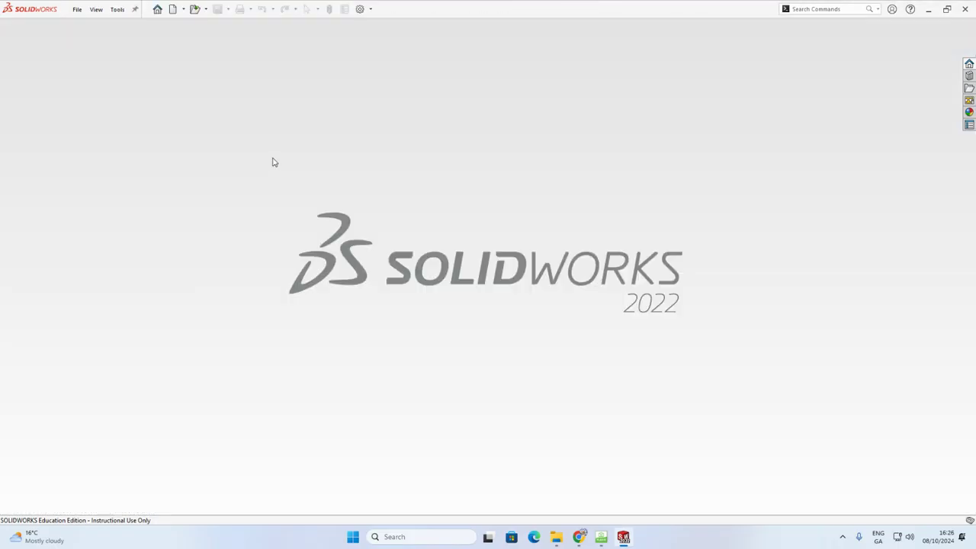
click(76, 12)
click(92, 27)
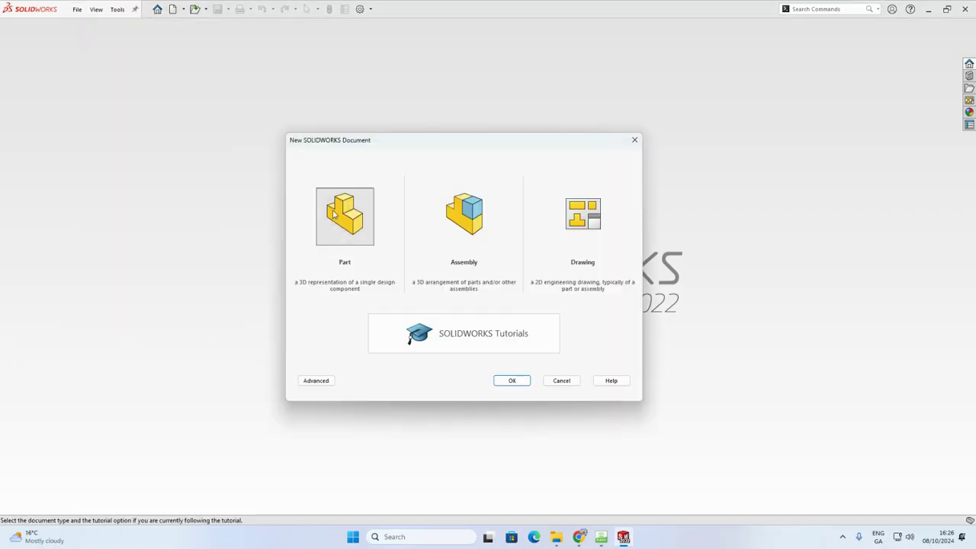
click(335, 231)
click(511, 381)
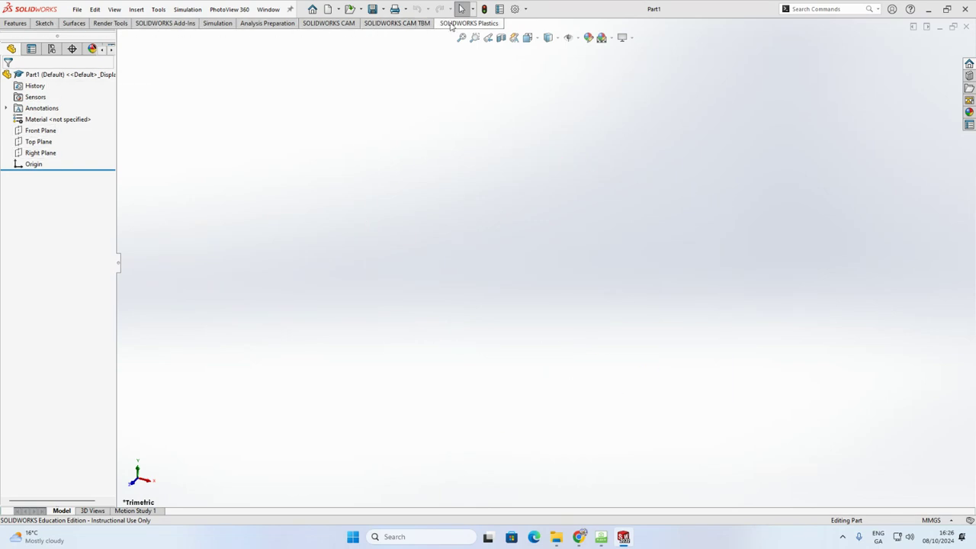
click(15, 23)
click(42, 24)
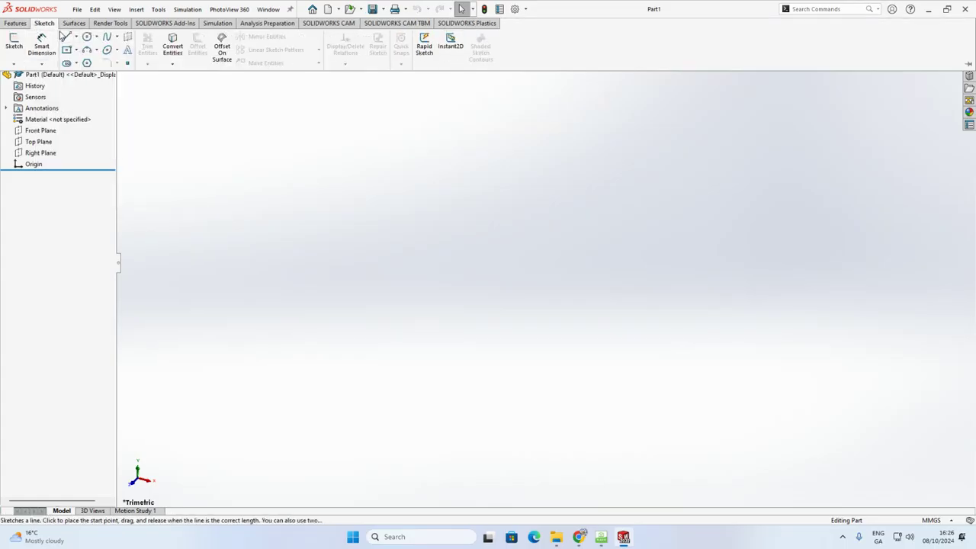
click(17, 24)
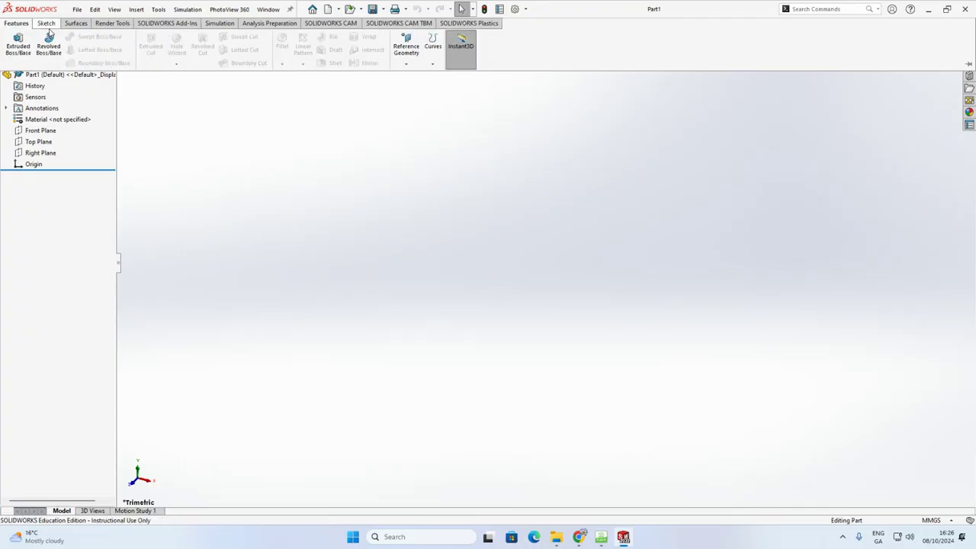
click(47, 25)
click(19, 24)
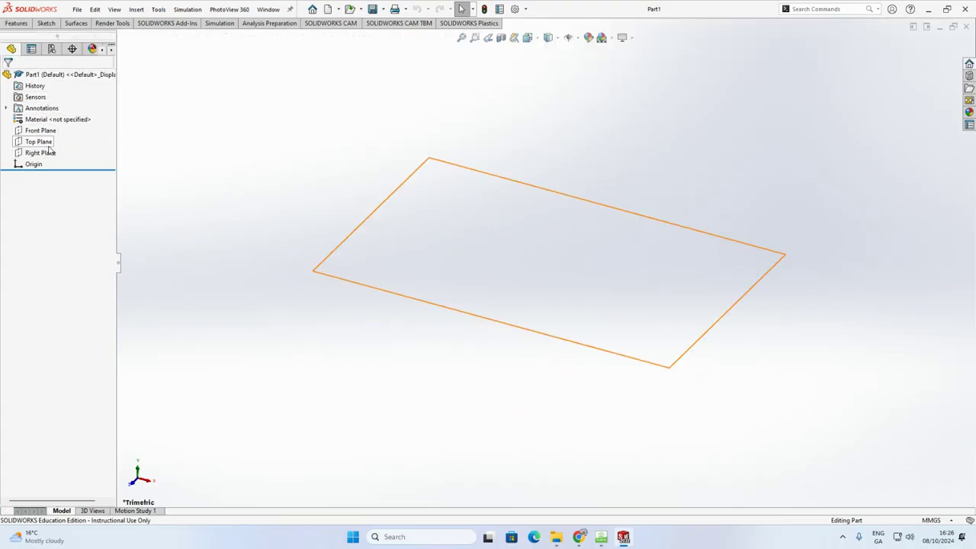
- Show the Right, Top and Front reference planes in the new part
click(42, 133)
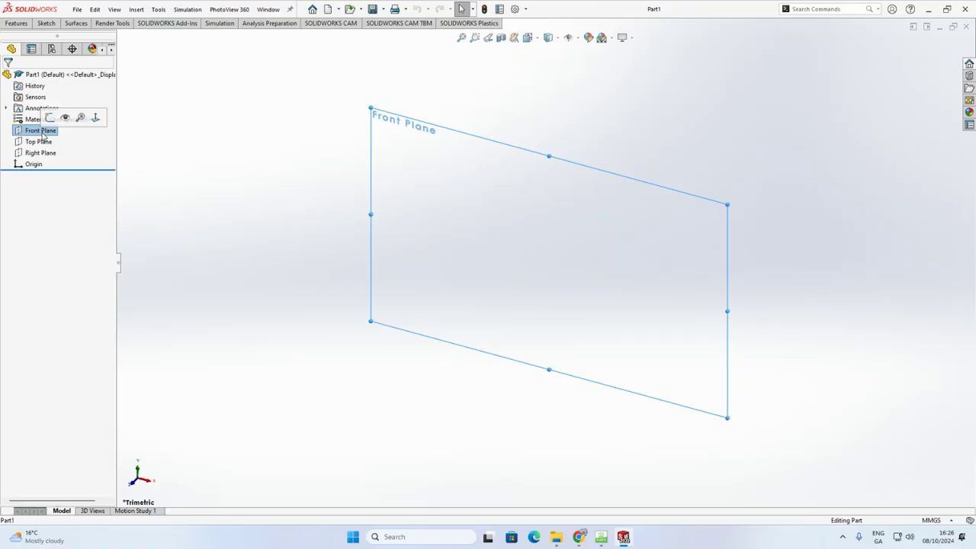
click(39, 143)
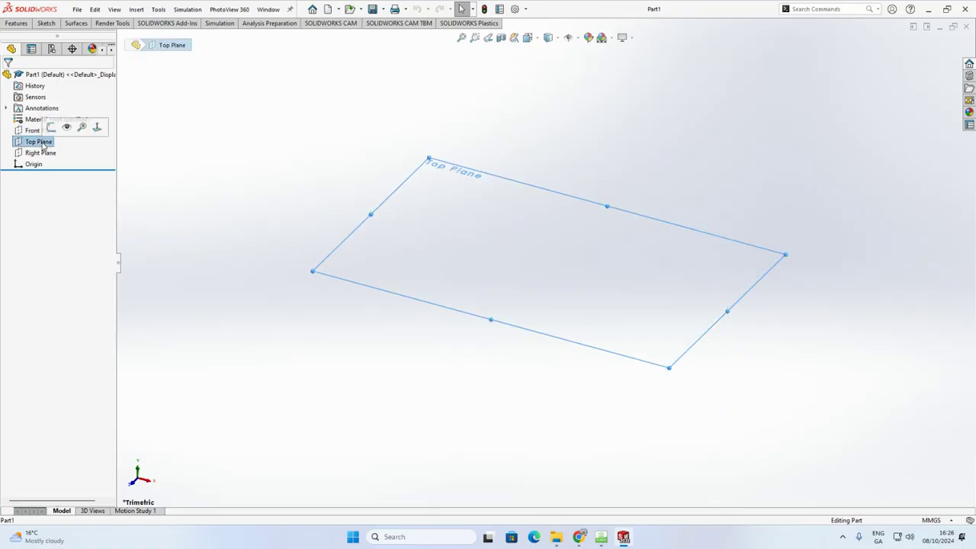
click(42, 154)
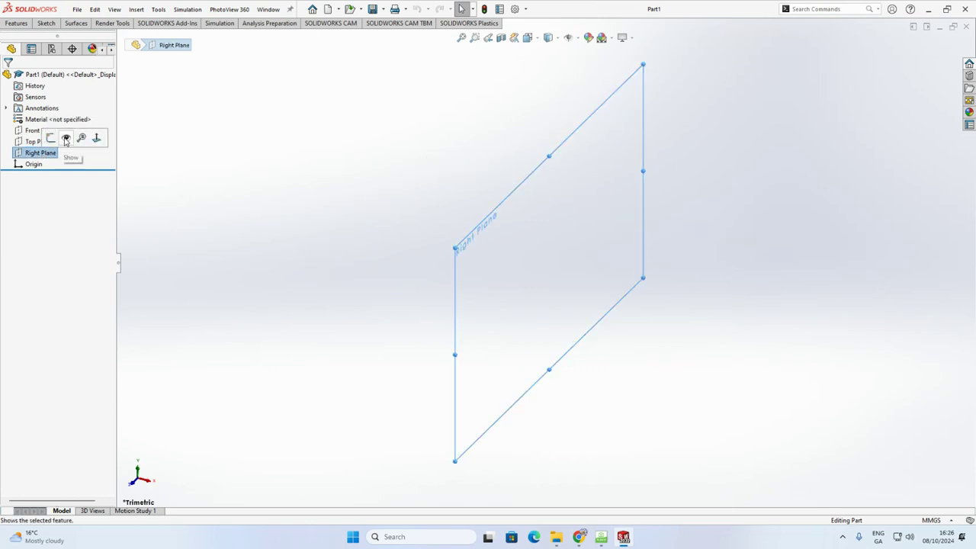
click(35, 142)
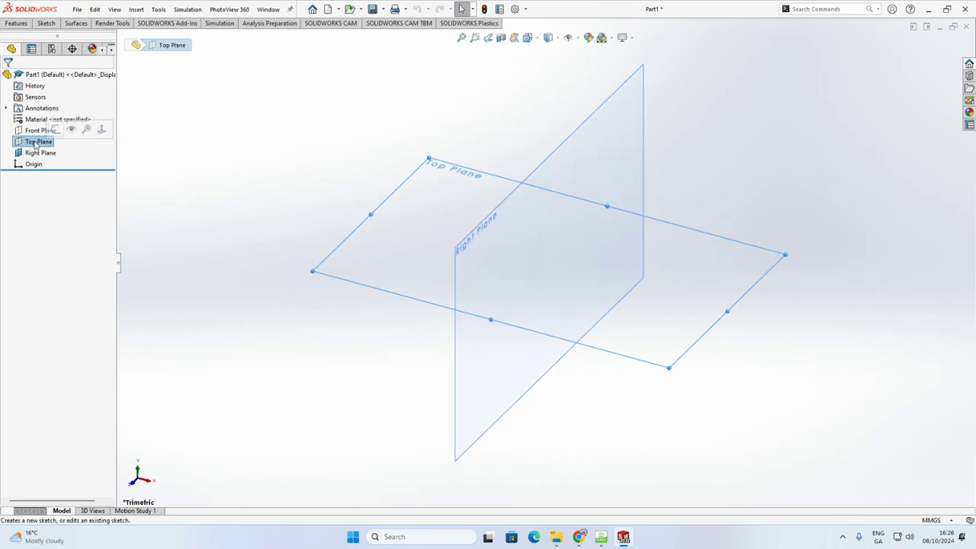
click(40, 131)
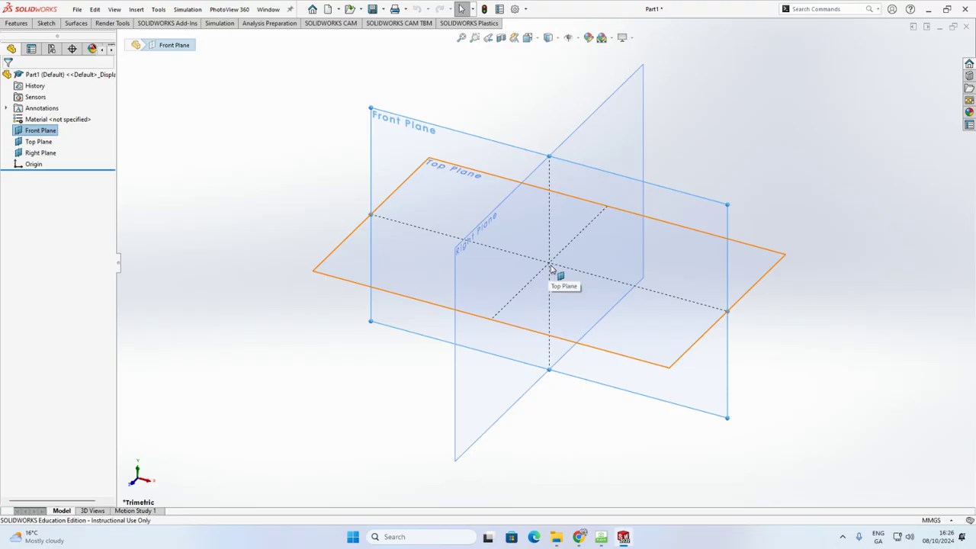
- Examine how the three reference planes intersect at the origin from different distances and angles
scroll(552, 269, up, 3)
scroll(546, 266, down, 6)
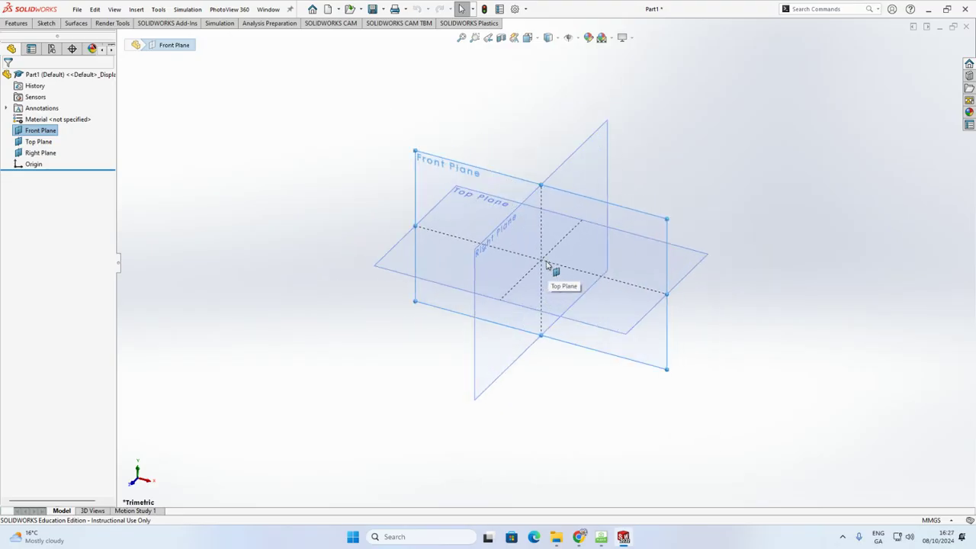
scroll(543, 264, up, 2)
scroll(543, 263, down, 3)
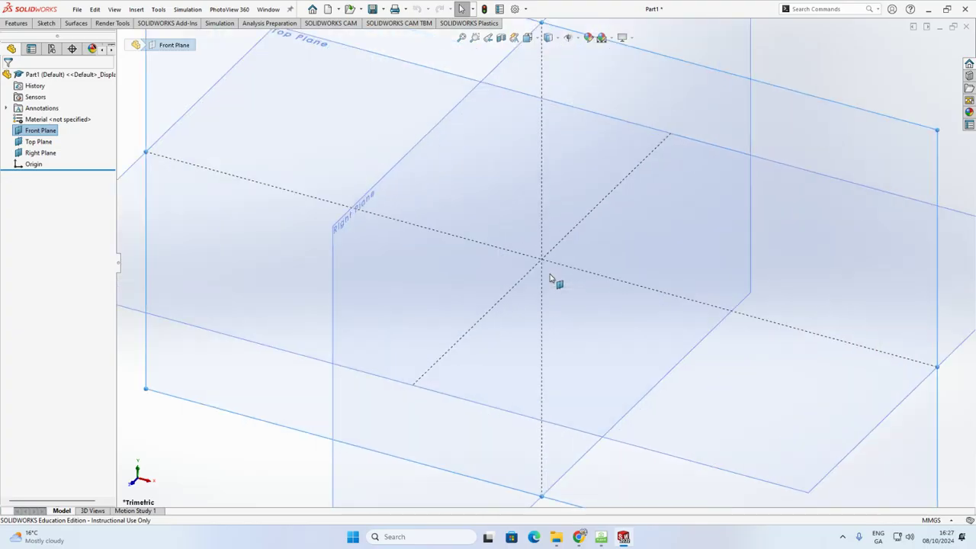
scroll(544, 265, up, 6)
scroll(542, 265, up, 2)
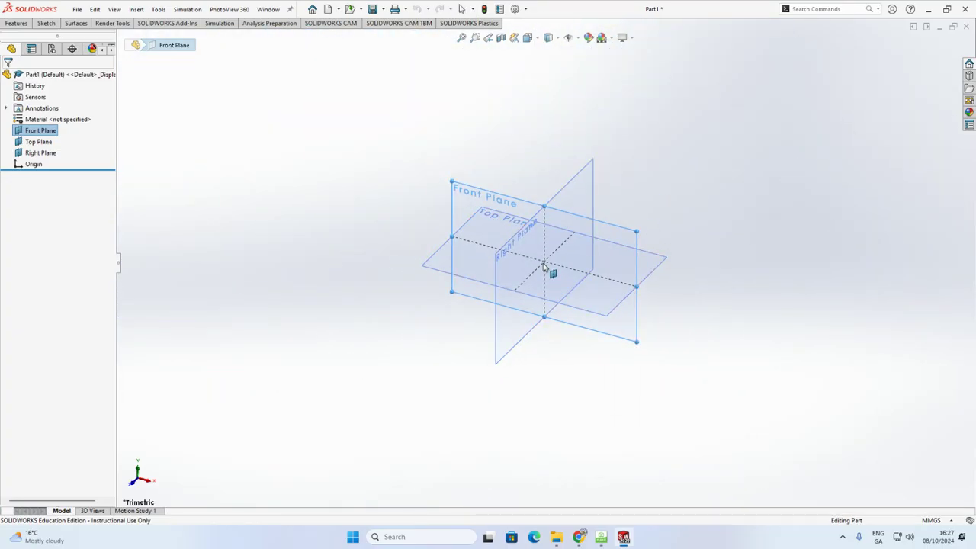
mouse_move(544, 265)
middle_down()
mouse_move(536, 181)
mouse_move(516, 272)
mouse_move(533, 153)
mouse_move(604, 247)
mouse_move(552, 273)
middle_up()
scroll(257, 252, down, 2)
scroll(256, 252, down, 2)
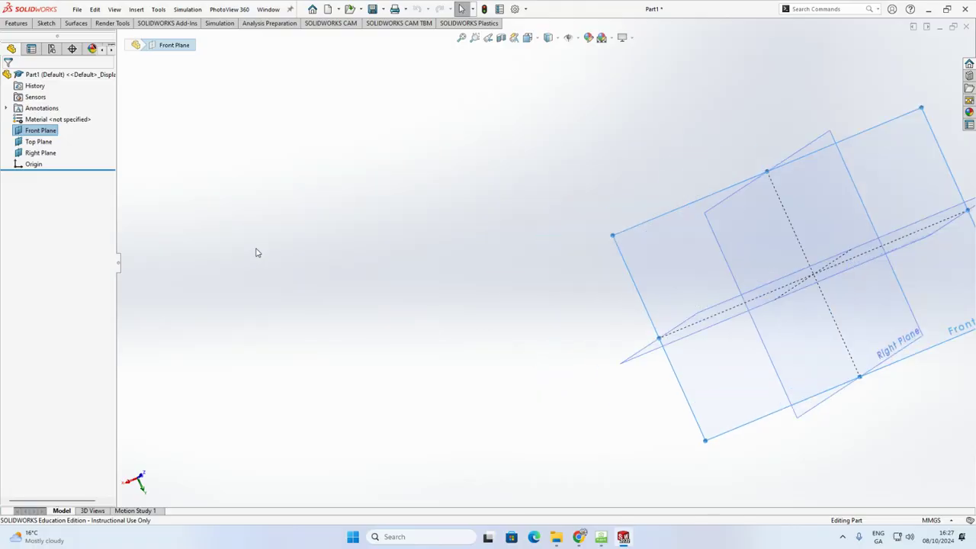
scroll(261, 255, up, 4)
scroll(558, 257, up, 2)
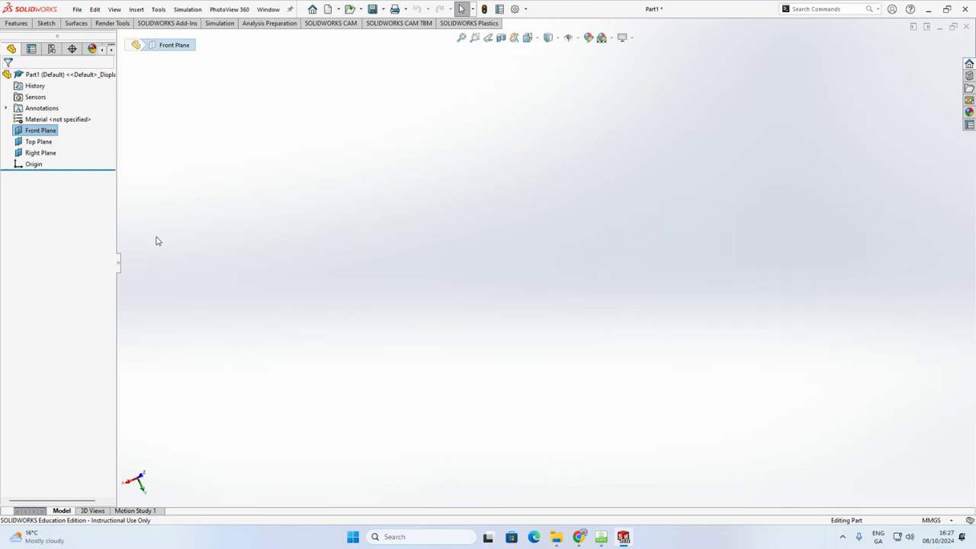
- Set the view of the reference planes to the Isometric orientation
key(space)
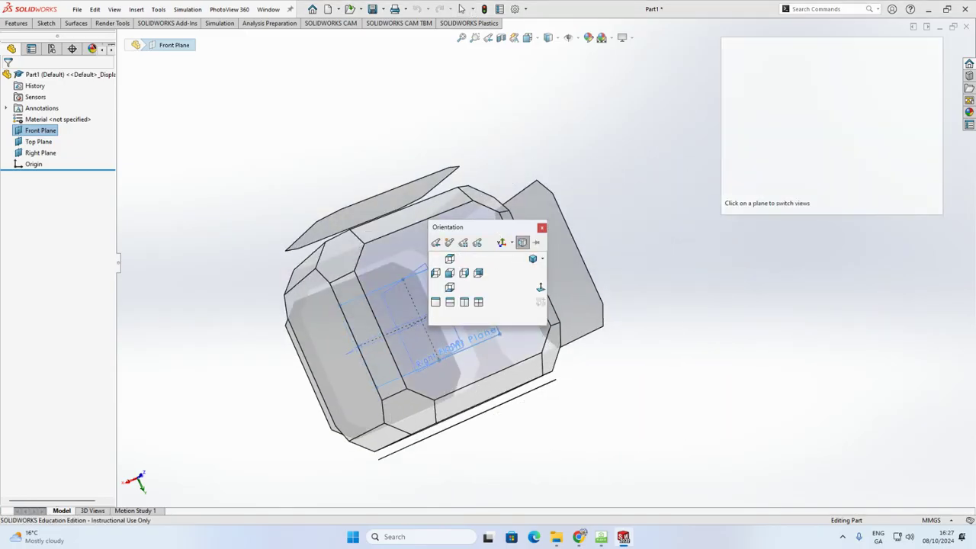
mouse_move(514, 234)
mouse_down()
mouse_move(462, 76)
mouse_move(147, 72)
mouse_move(347, 214)
mouse_move(276, 80)
mouse_up()
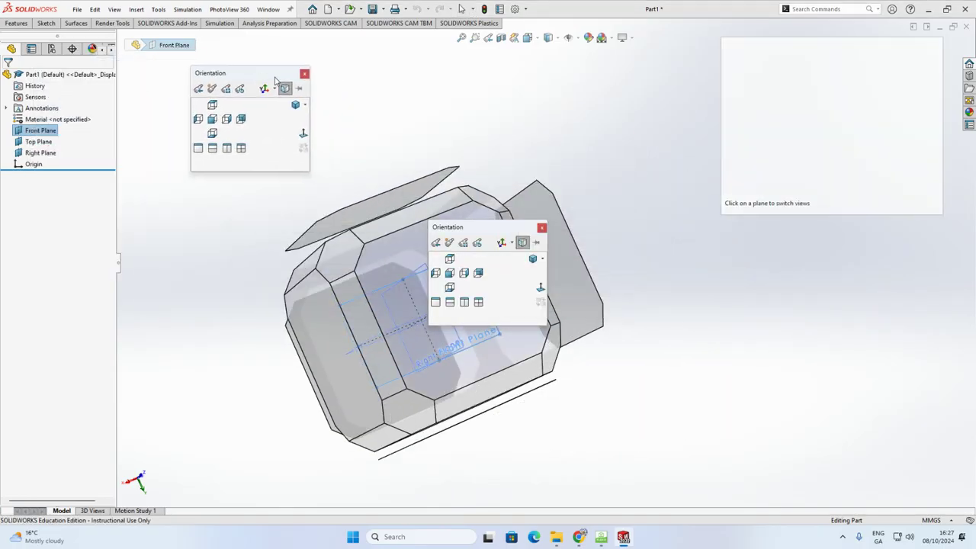
click(304, 104)
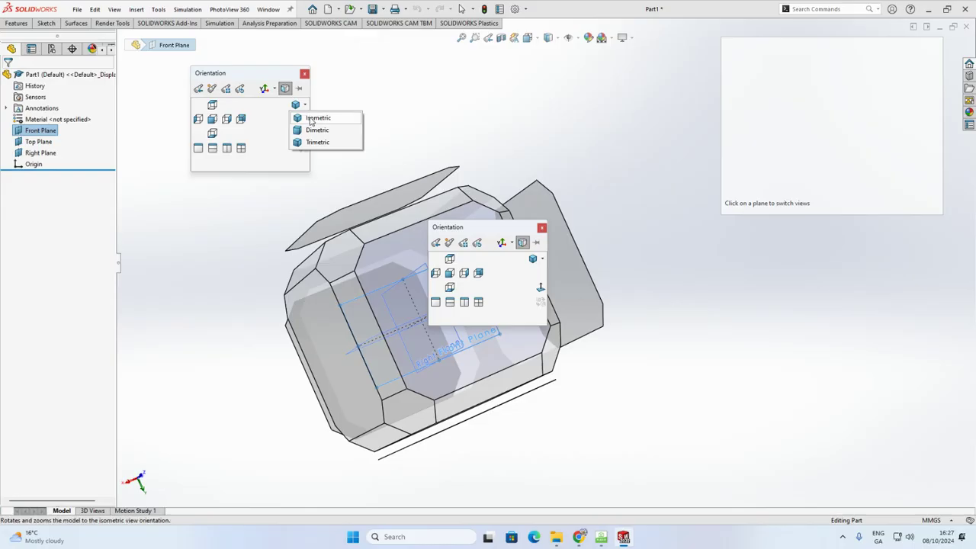
click(311, 118)
click(269, 163)
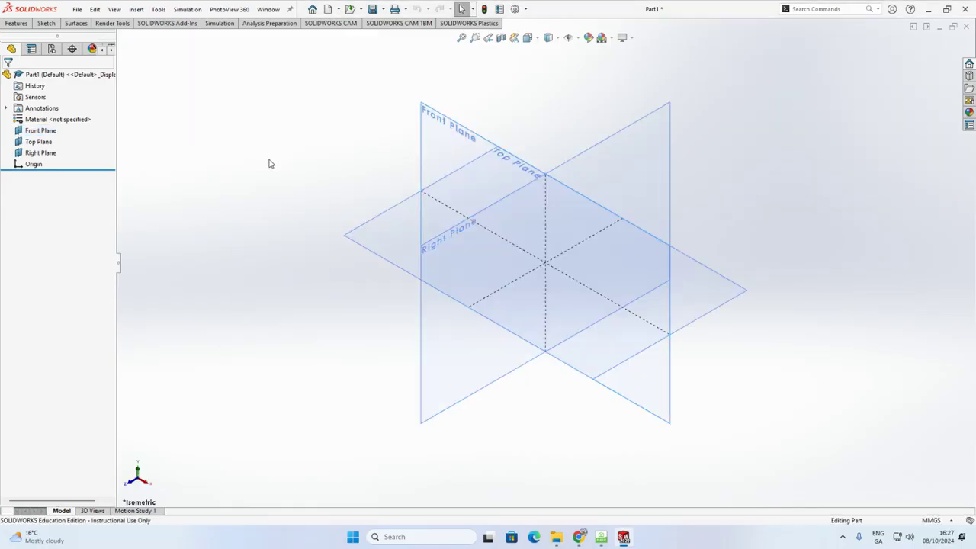
- Hide the Front, Top and Right reference planes
click(47, 135)
click(42, 142)
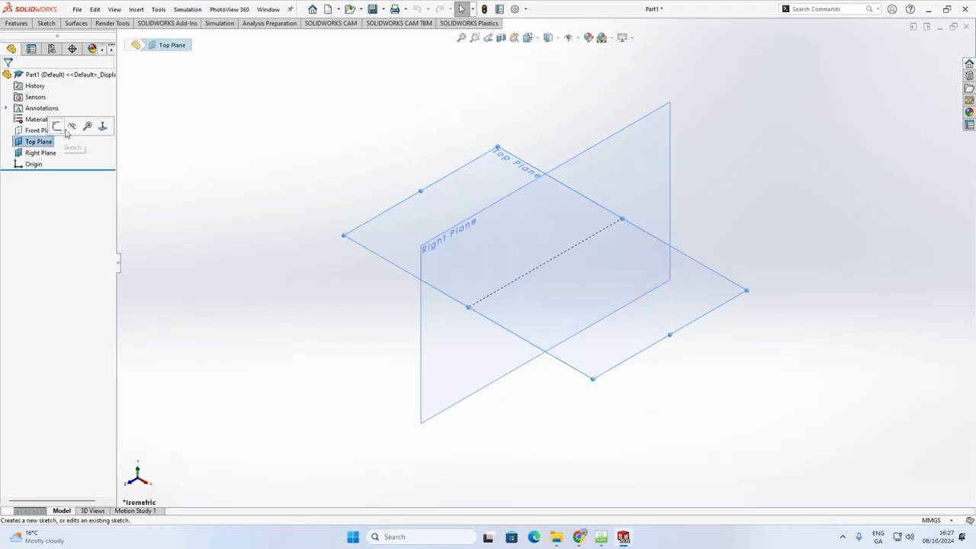
click(73, 128)
click(44, 154)
click(68, 139)
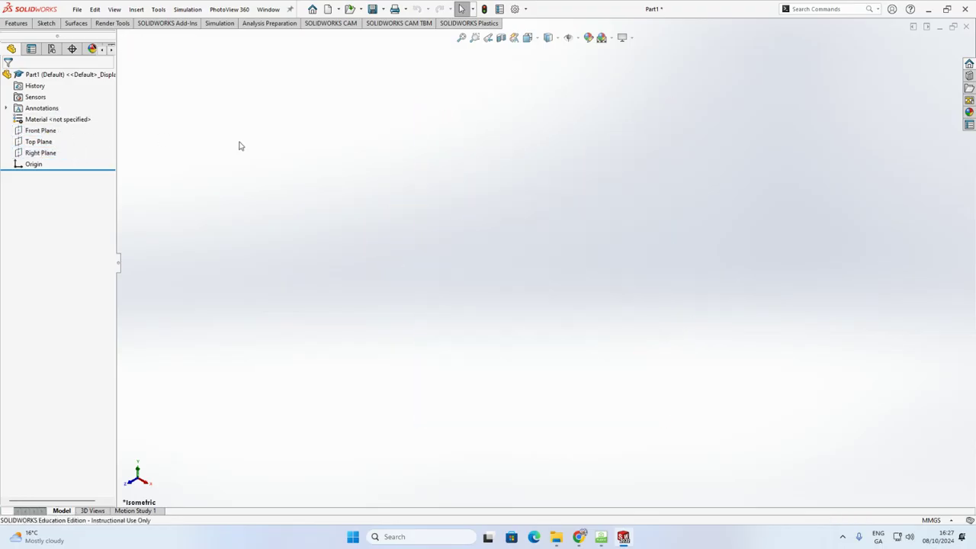
- Open a new sketch on the Top Plane
click(35, 144)
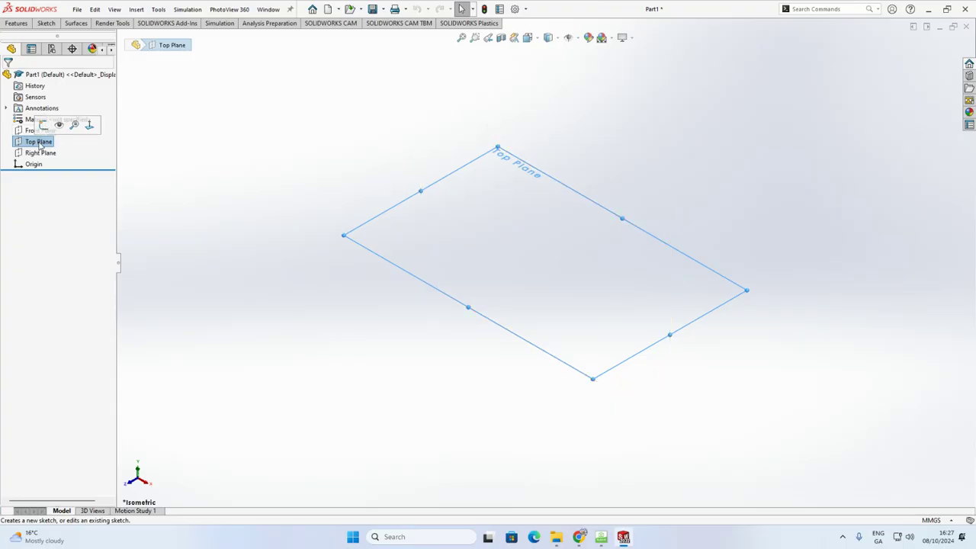
click(155, 143)
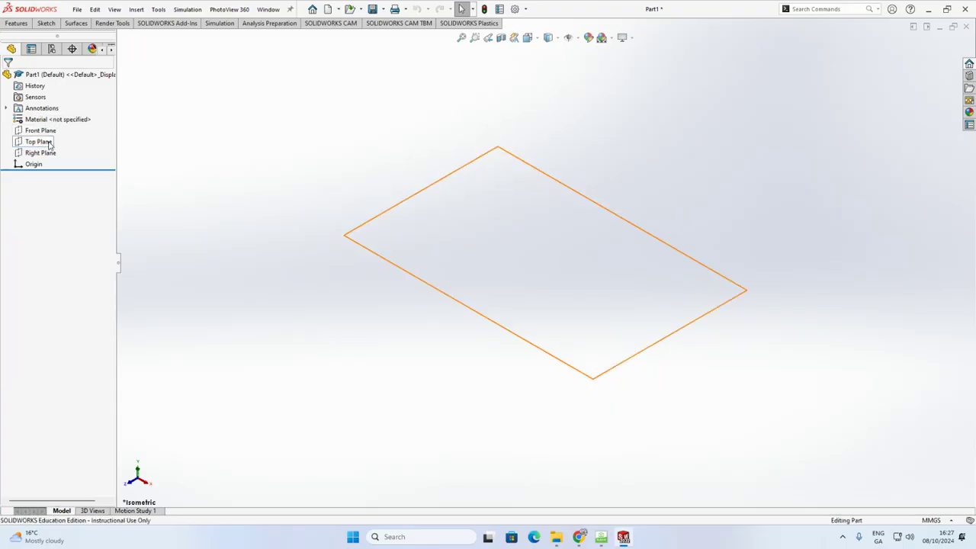
click(42, 142)
click(58, 128)
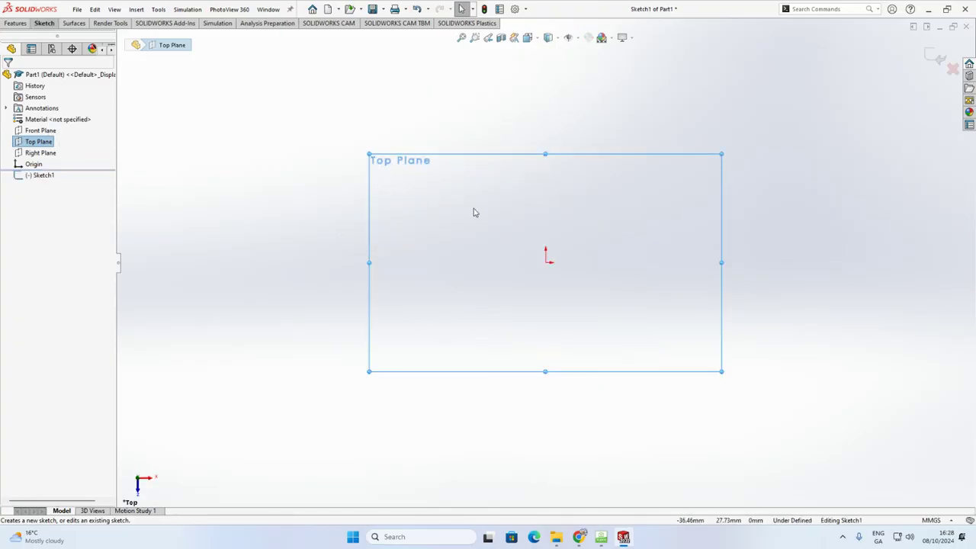
- Sketch a center rectangle about 158 mm wide and 150 mm high, centred on the origin
click(45, 24)
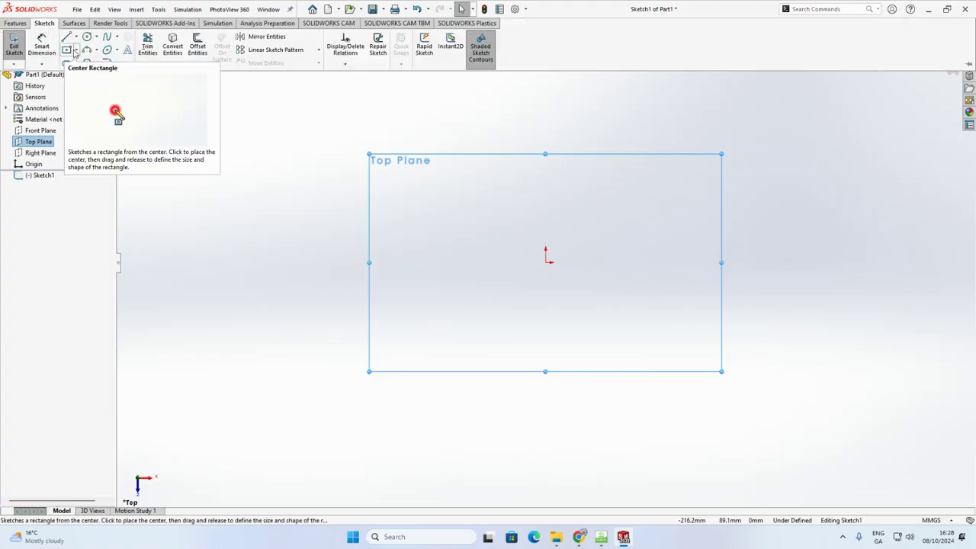
click(76, 50)
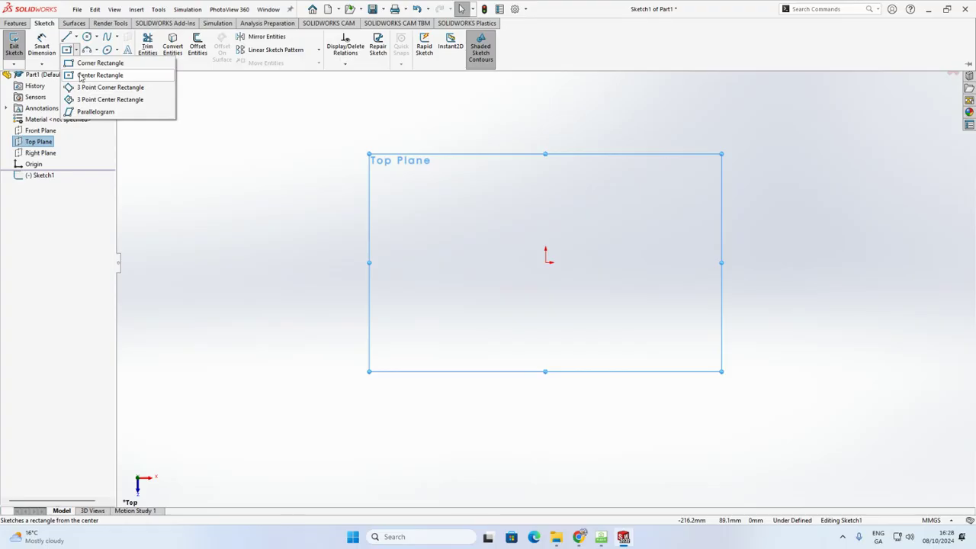
click(83, 75)
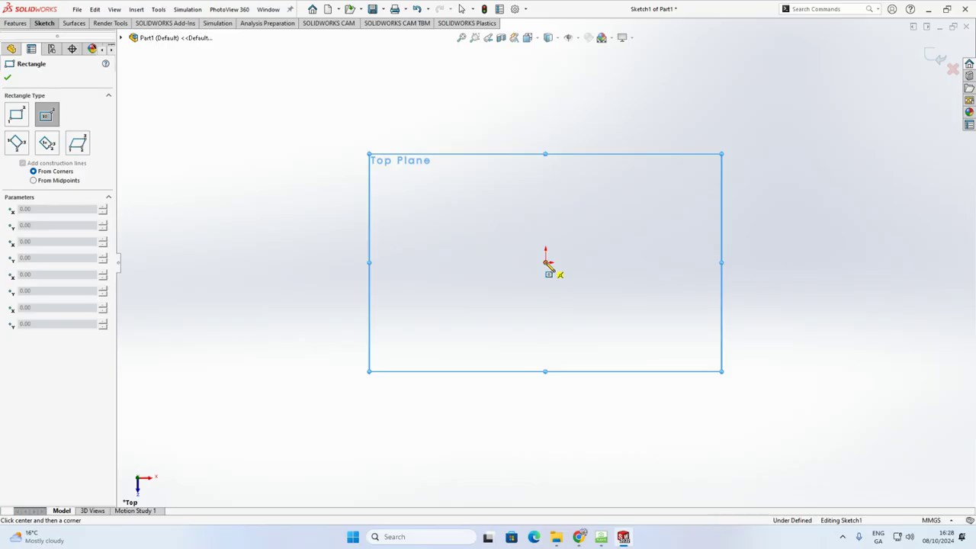
click(546, 262)
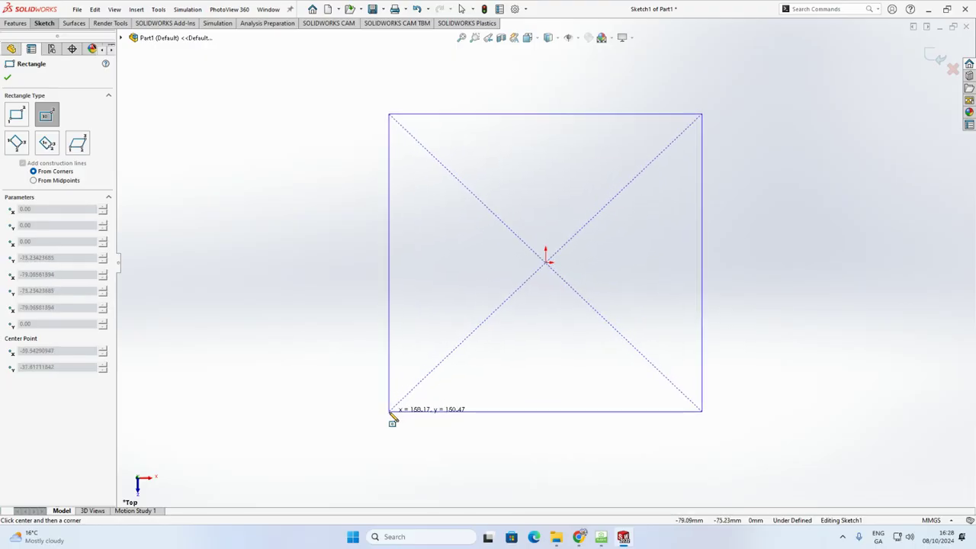
click(389, 412)
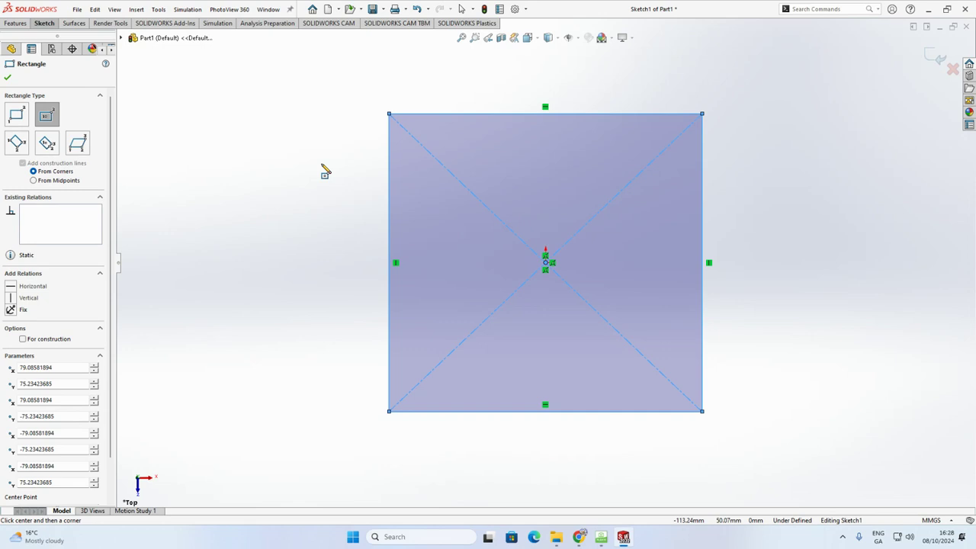
key(Escape)
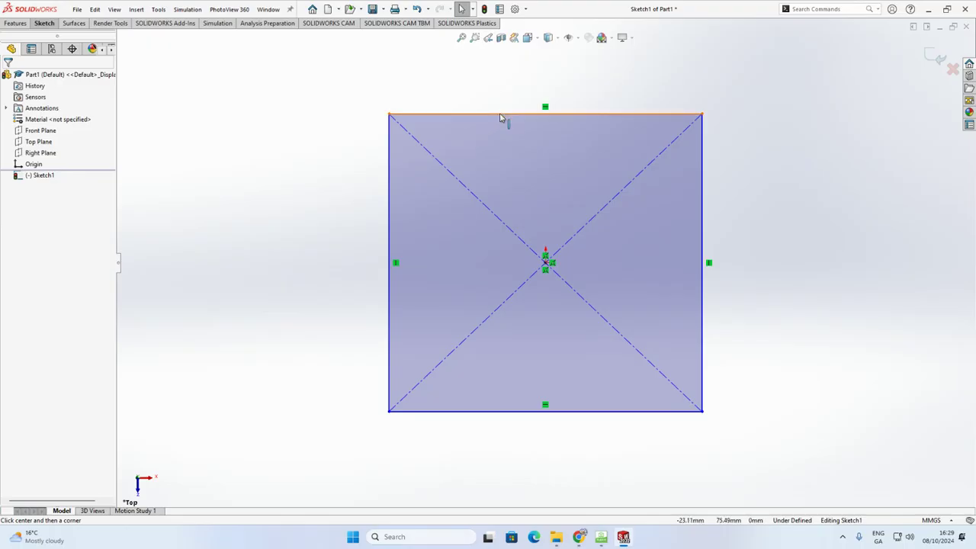
- Make all four sides of the rectangle equal in length with an Equal relation
click(501, 114)
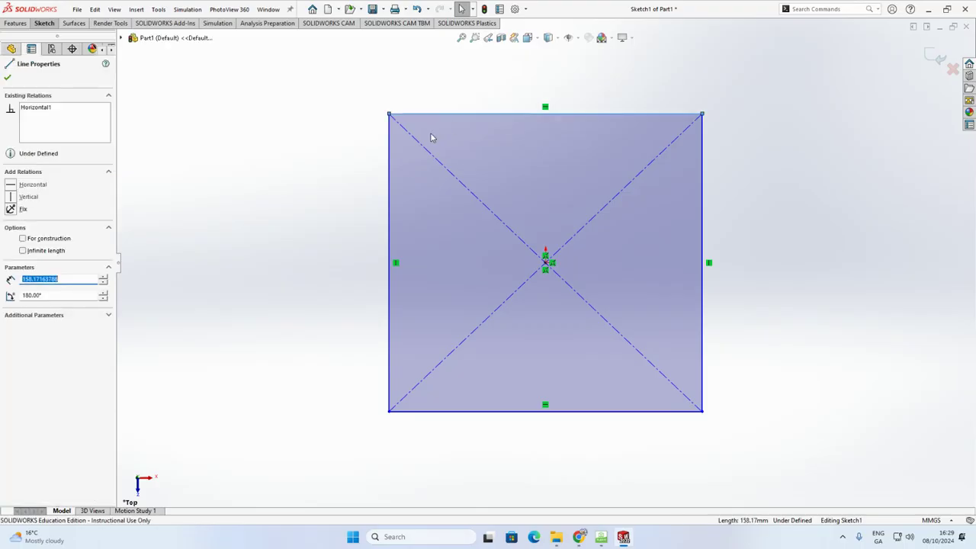
ctrl+click(391, 153)
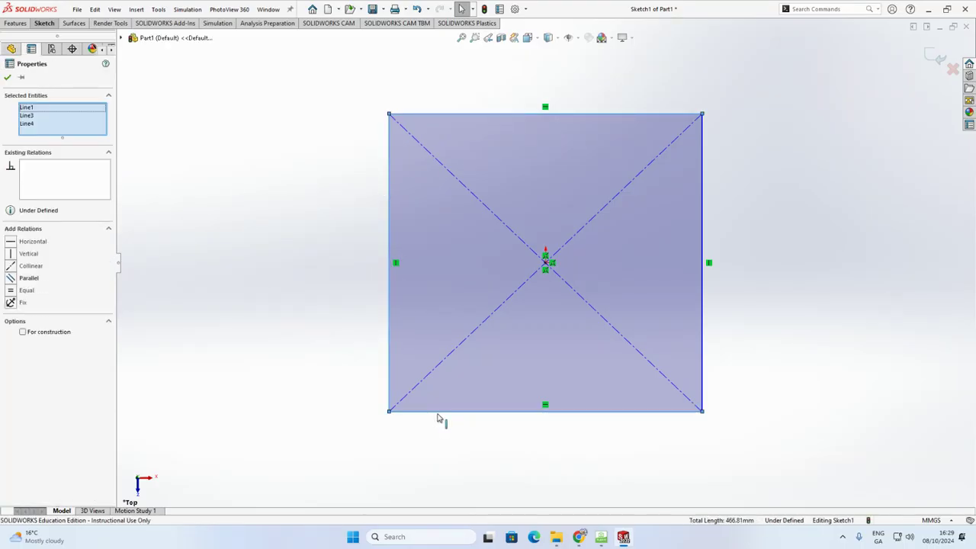
click(700, 351)
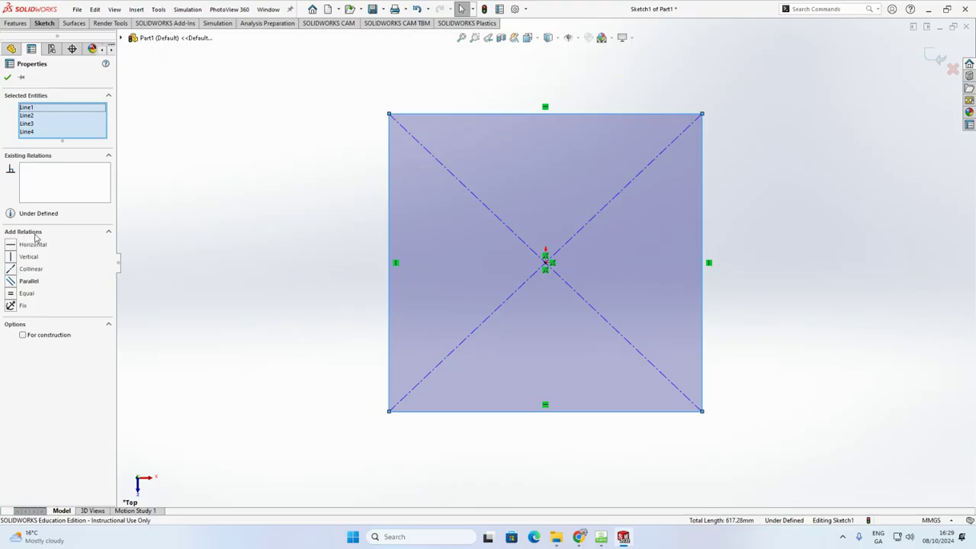
click(11, 297)
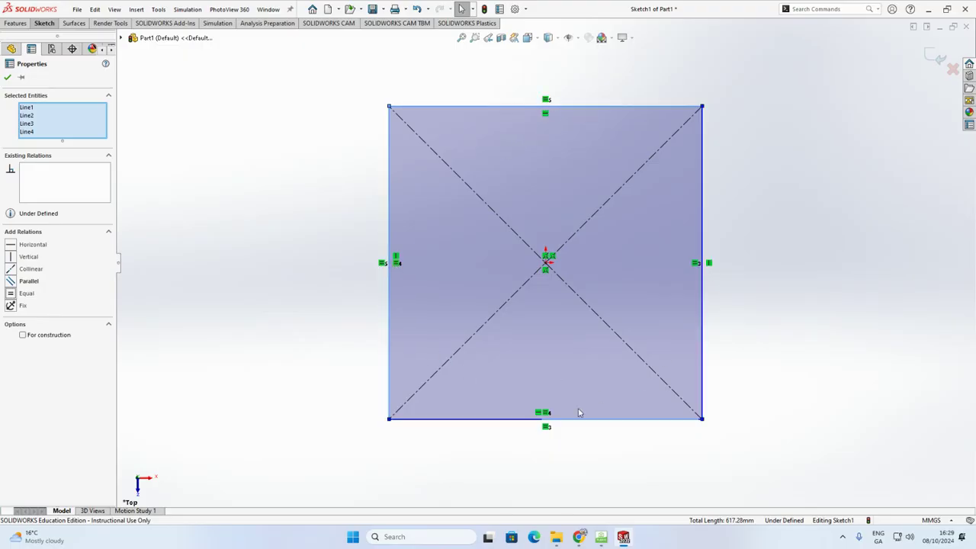
click(790, 387)
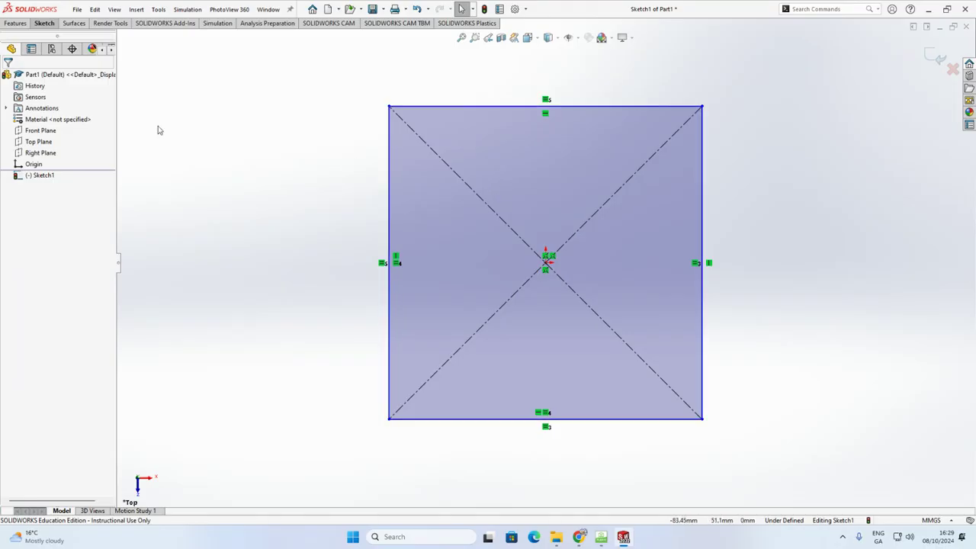
- Dimension one vertical side of the square with Smart Dimension and set its length to 100 mm
click(42, 22)
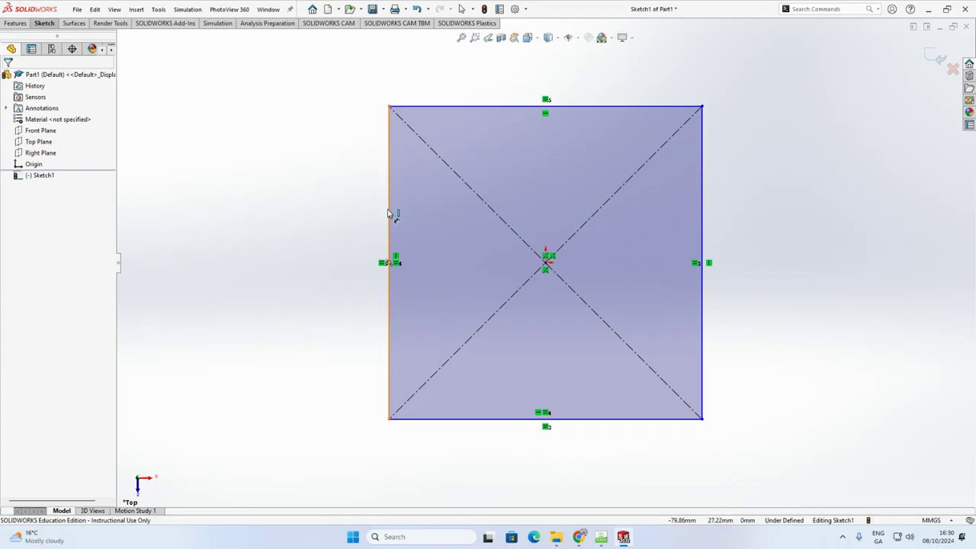
click(389, 214)
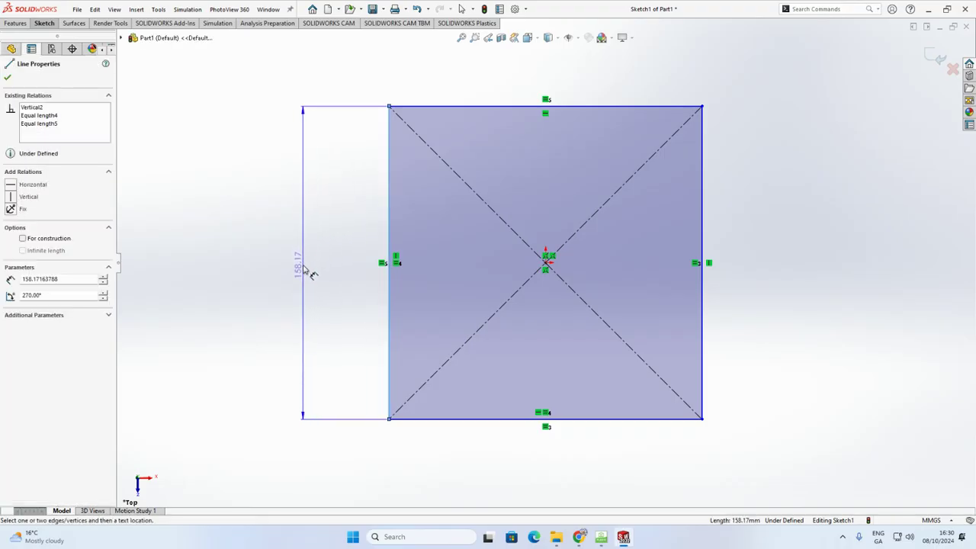
click(309, 272)
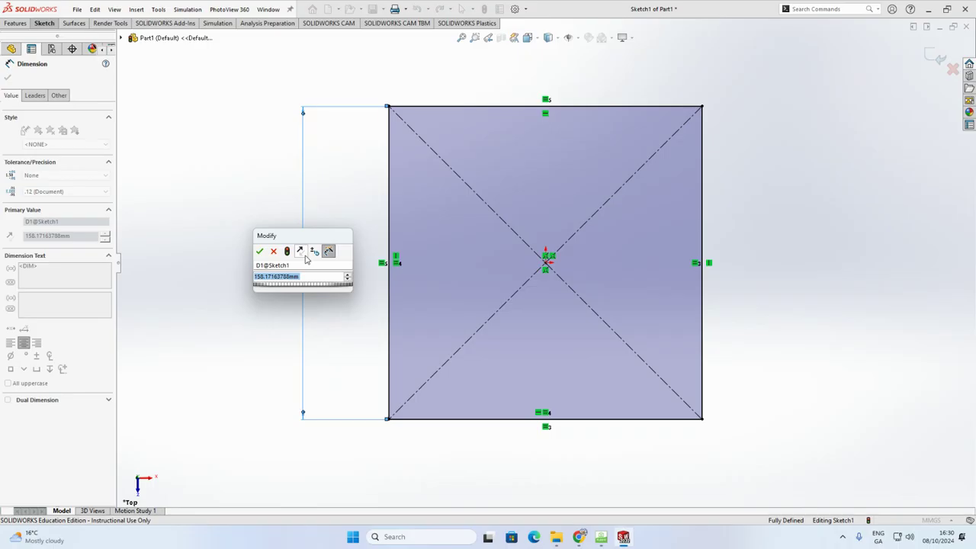
text(100)
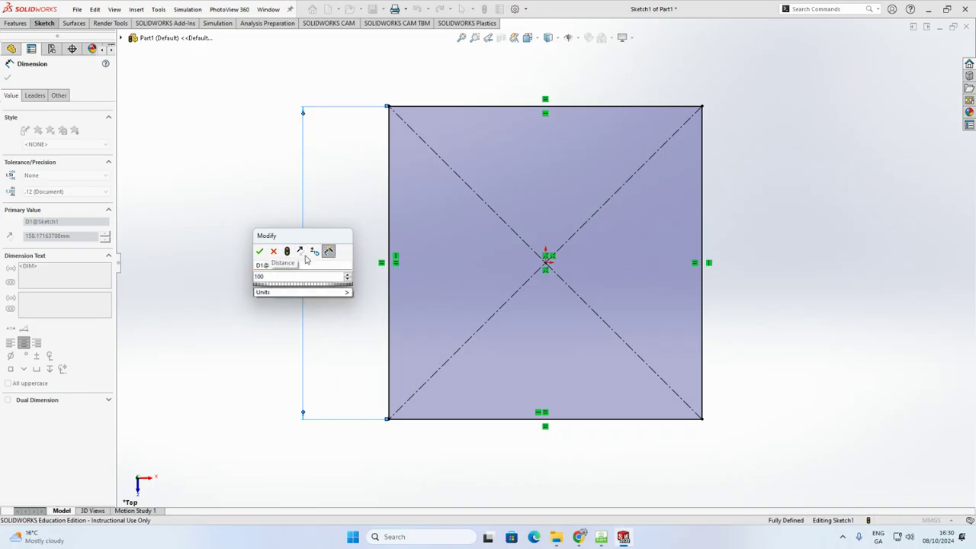
key(Return)
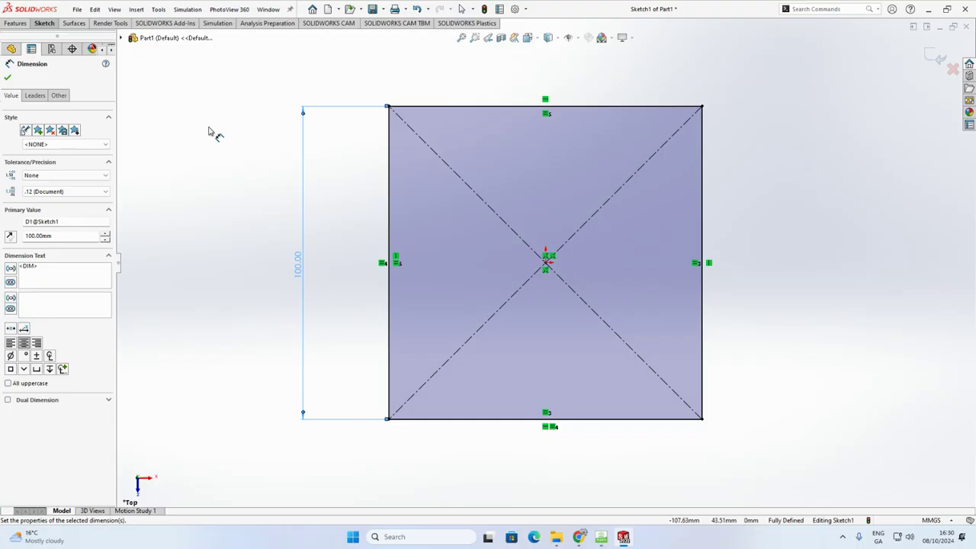
key(Escape)
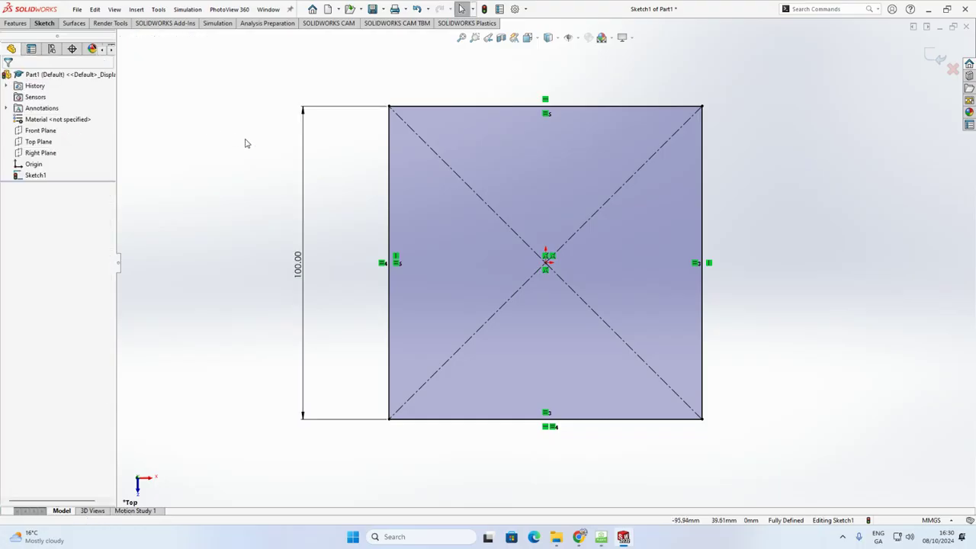
key(z)
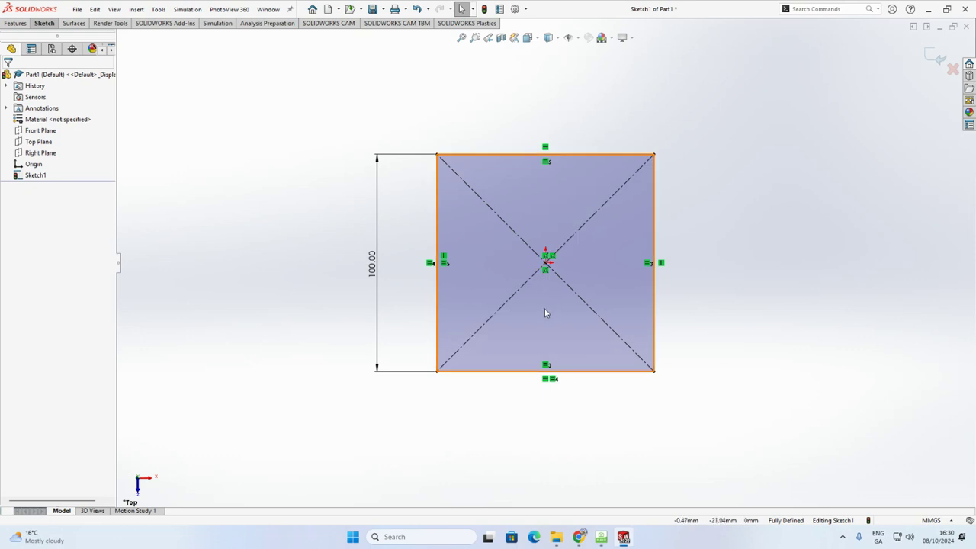
- Set up an Extruded Boss/Base of the square sketch, going upward with a Blind depth of 100 mm
click(16, 23)
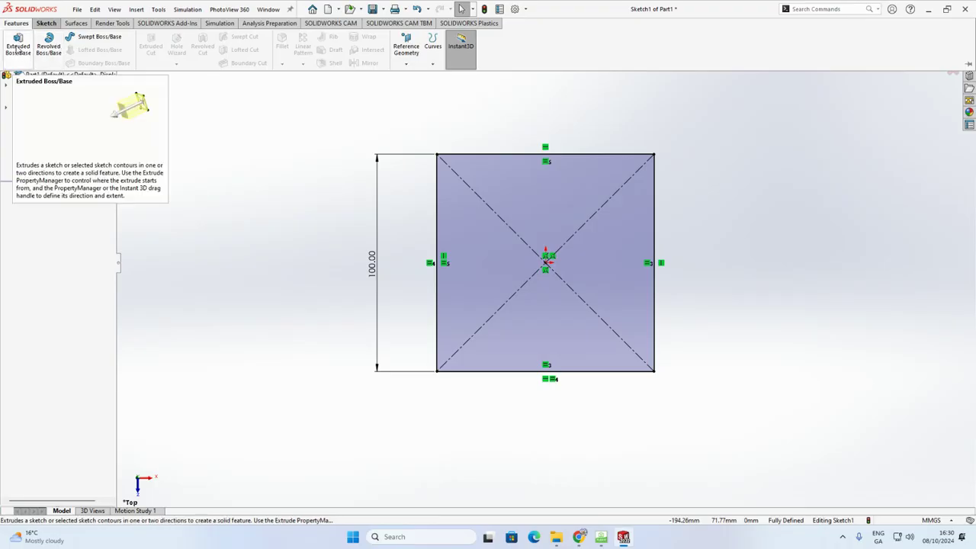
click(19, 49)
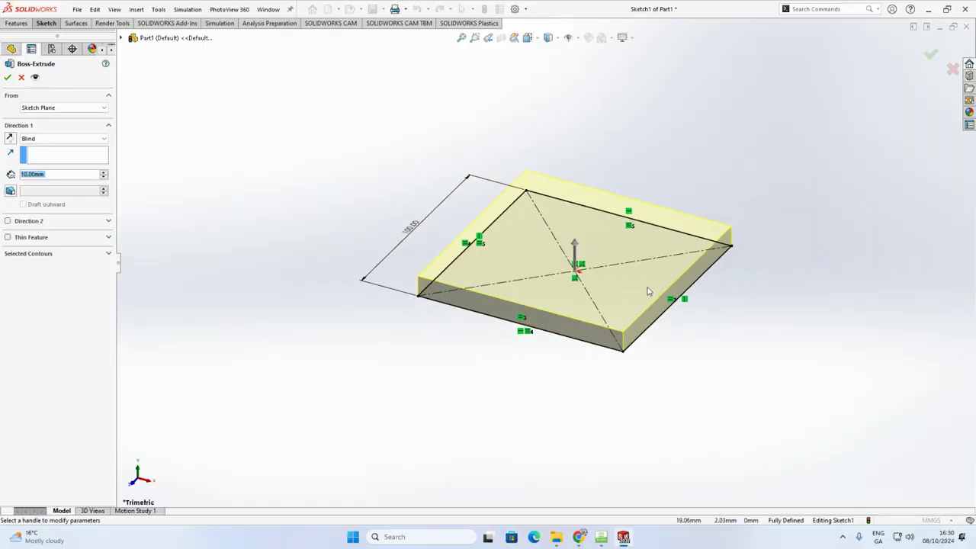
click(575, 246)
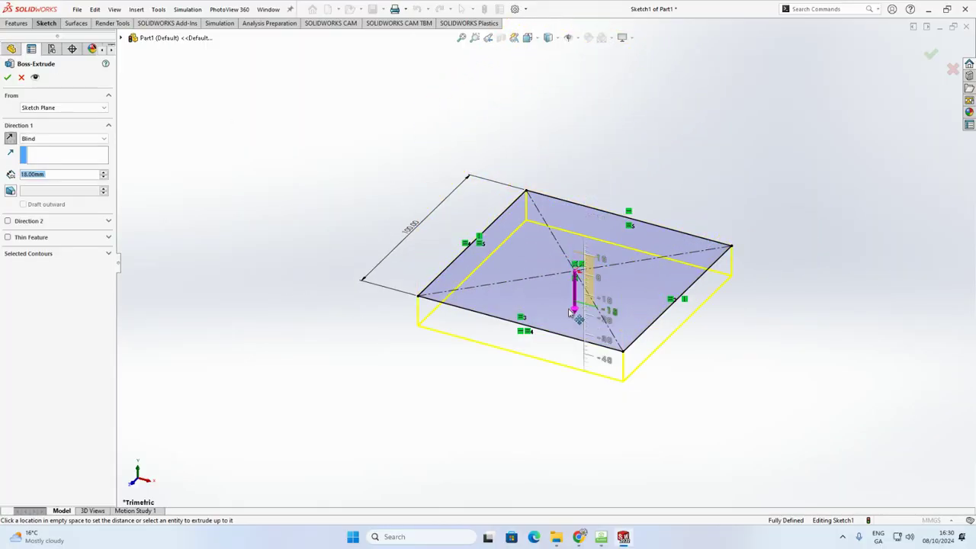
click(587, 142)
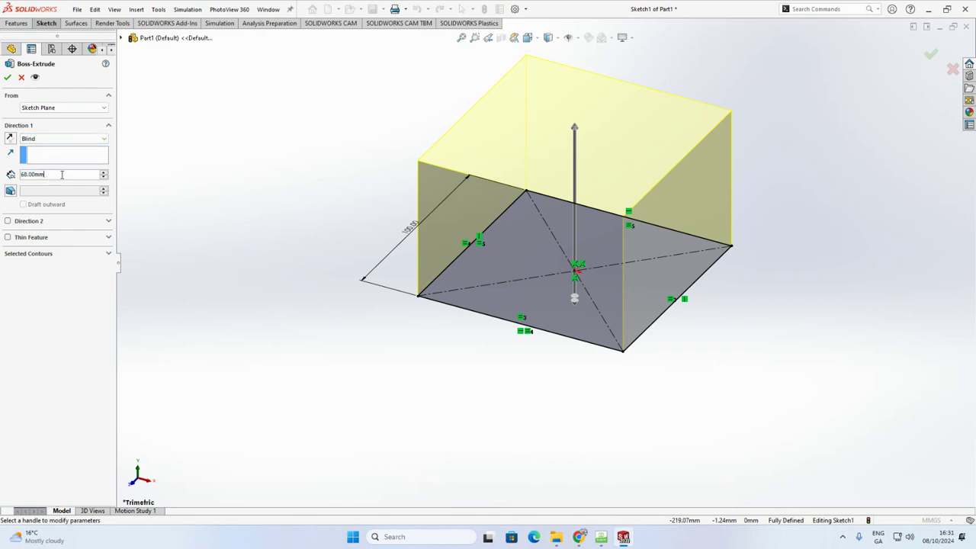
text(100)
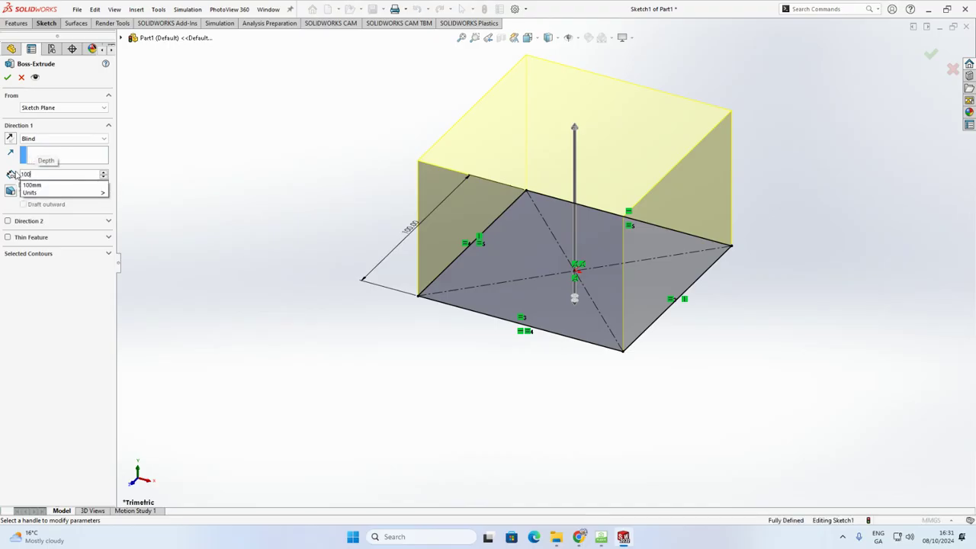
key(Return)
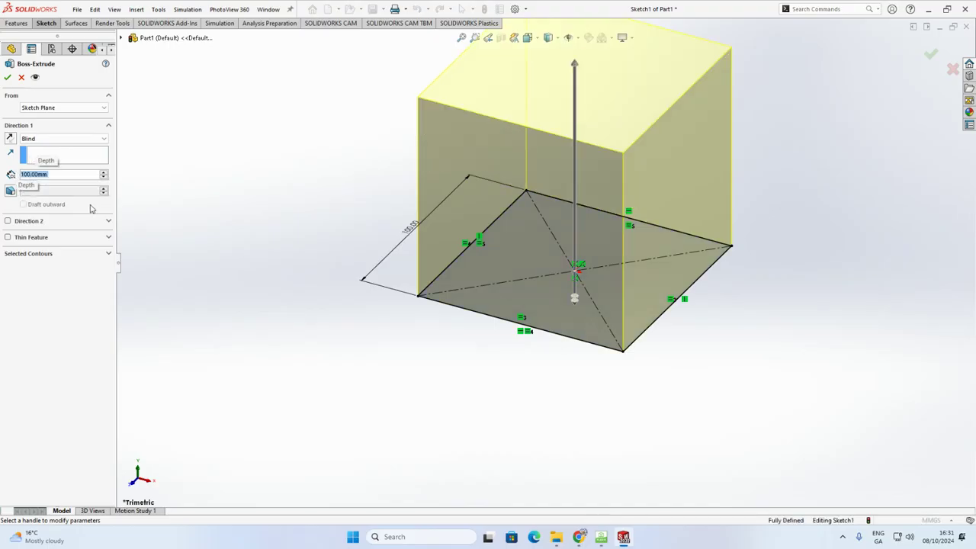
scroll(685, 264, up, 3)
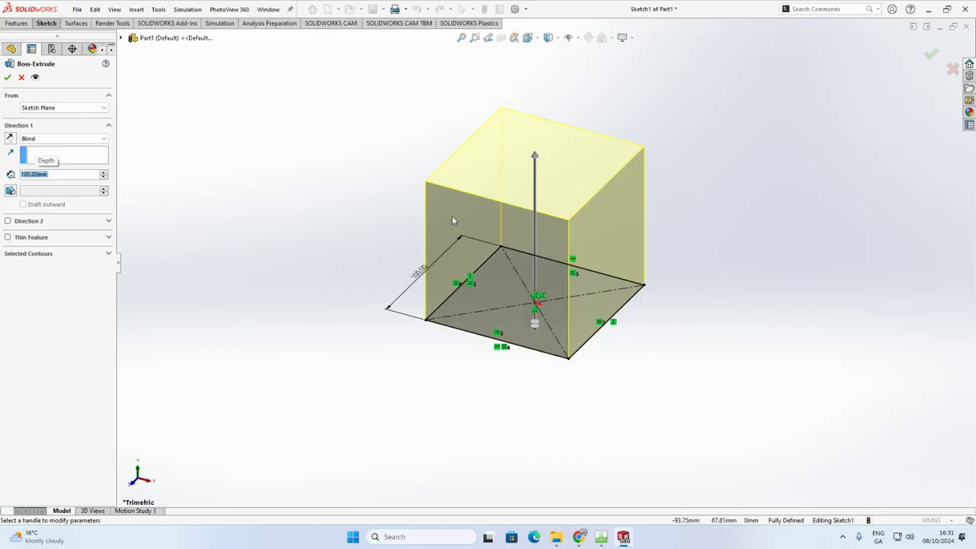
mouse_move(419, 235)
middle_down()
mouse_move(442, 135)
mouse_move(470, 189)
mouse_move(427, 208)
middle_up()
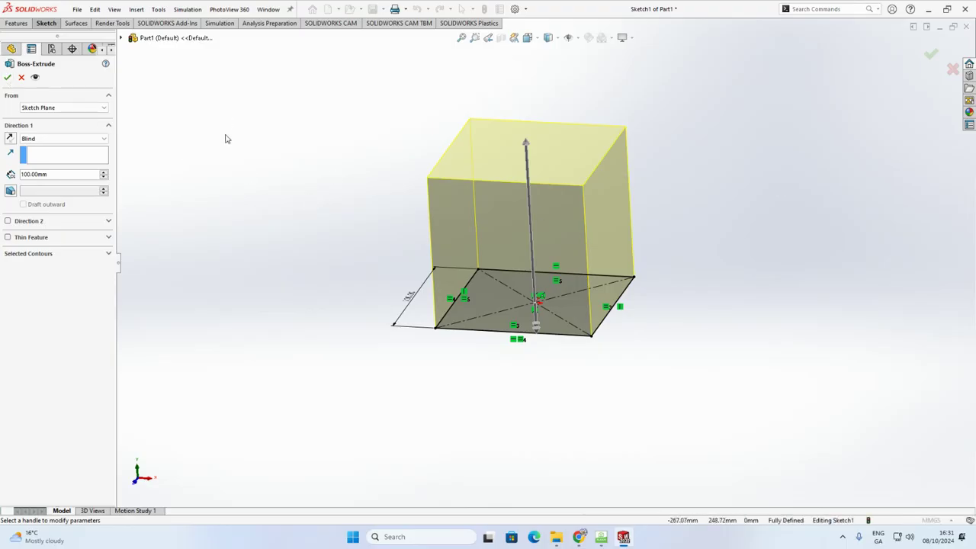
- Try the Mid Plane end condition on the extrusion and examine its preview around the sketch plane
click(76, 142)
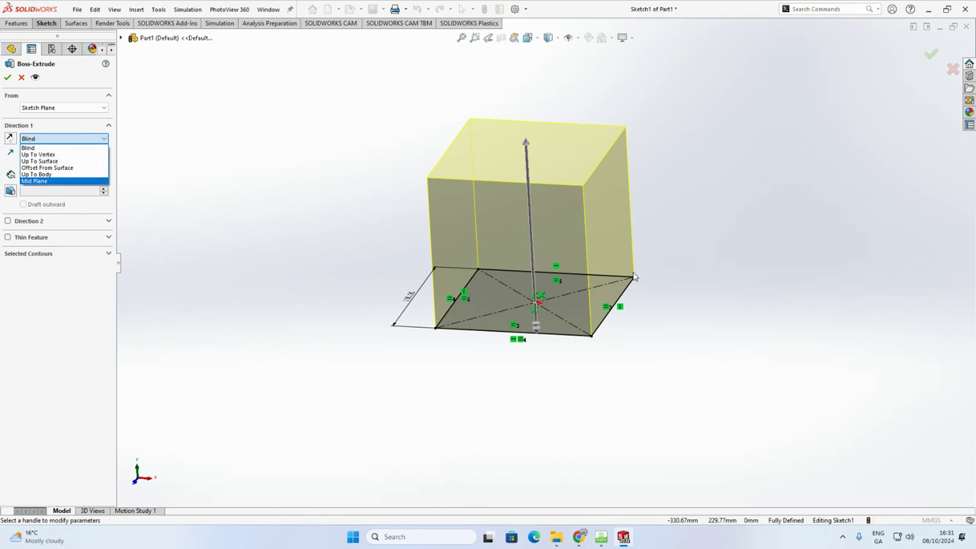
click(62, 181)
mouse_move(412, 290)
middle_down()
mouse_move(442, 305)
mouse_move(412, 279)
mouse_move(434, 301)
mouse_move(458, 285)
mouse_move(481, 297)
mouse_move(494, 329)
middle_up()
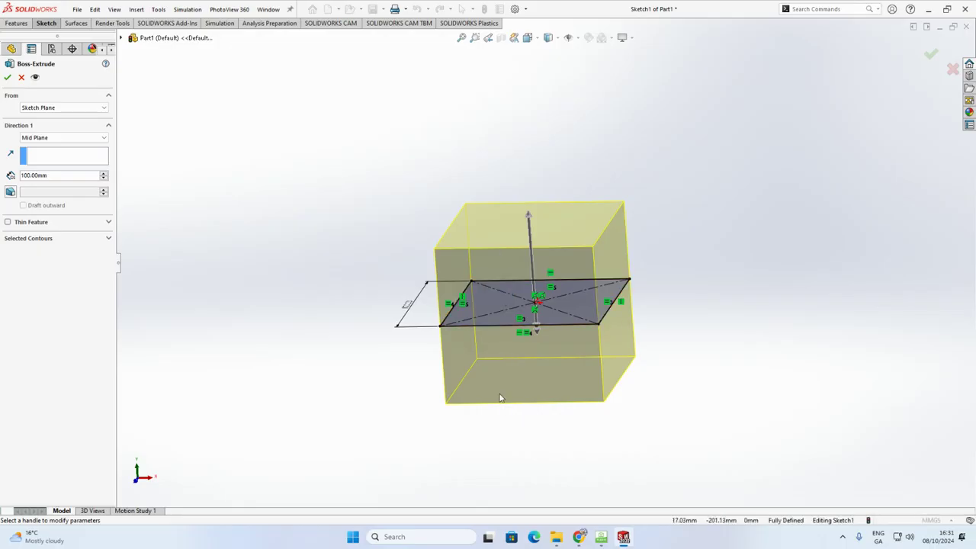
middle_drag(500, 397, 413, 326)
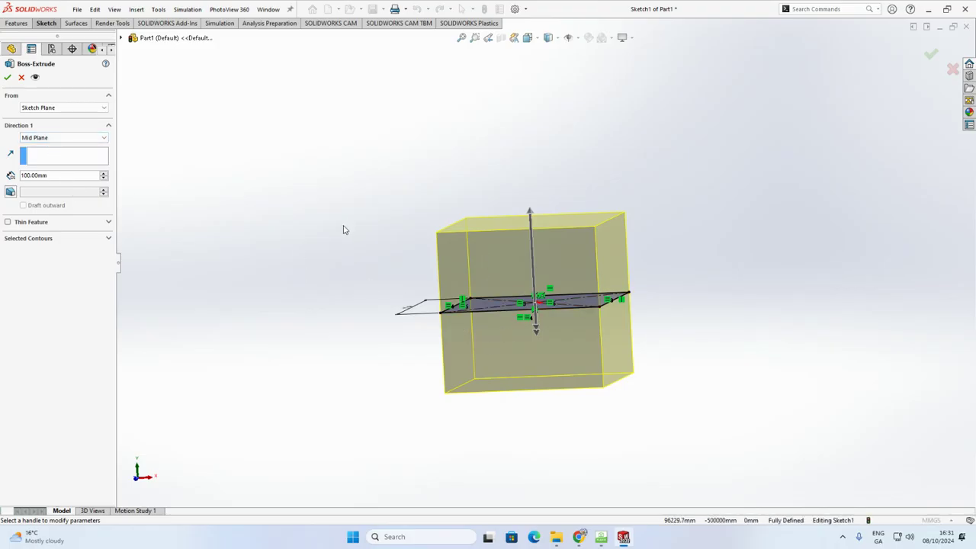
middle_drag(343, 223, 380, 246)
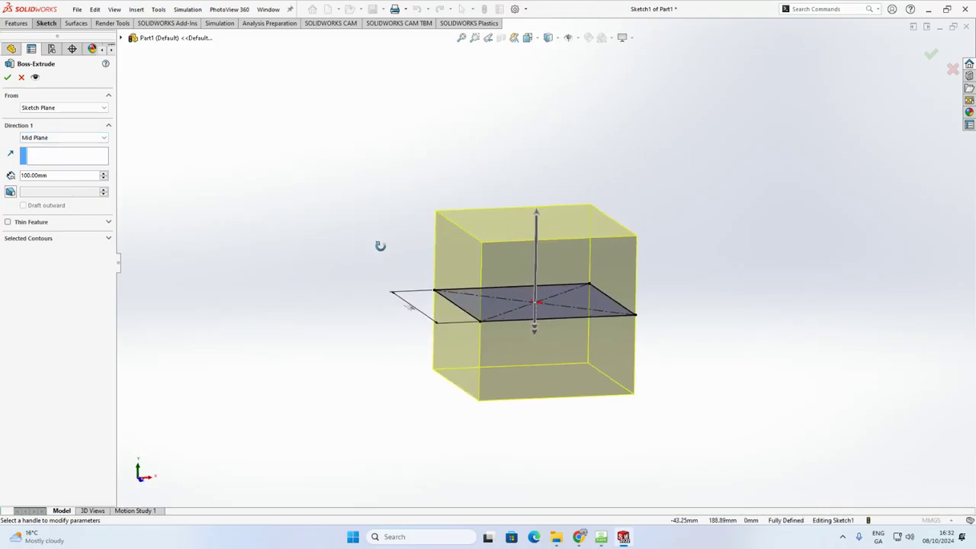
- Set the extrusion's end condition to Blind and create the 100 mm high block
click(74, 138)
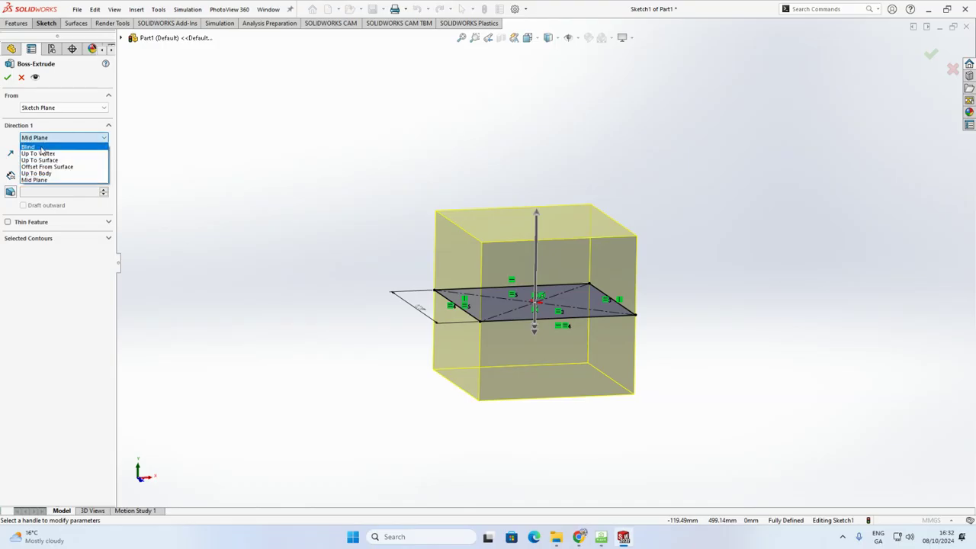
click(42, 148)
mouse_move(267, 146)
middle_down()
mouse_move(220, 148)
mouse_move(226, 178)
middle_up()
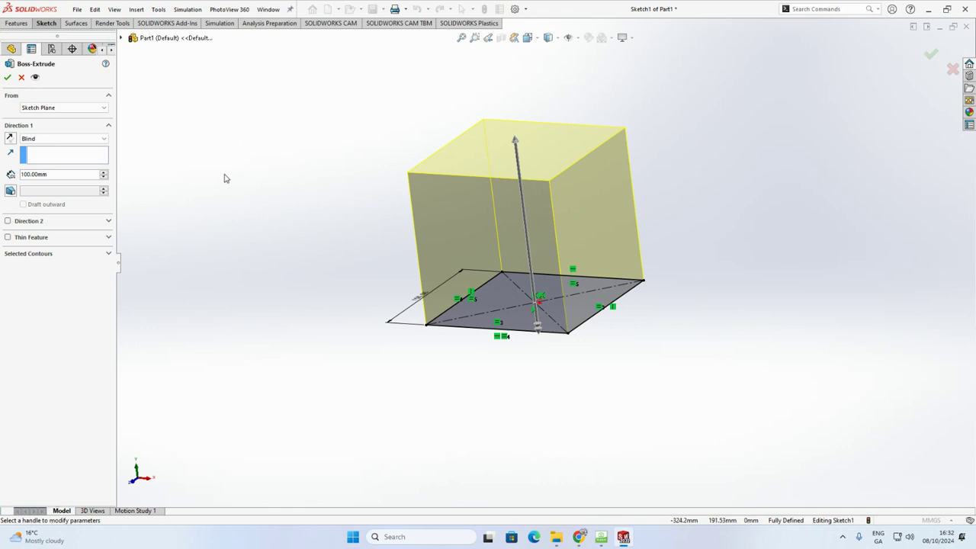
click(7, 78)
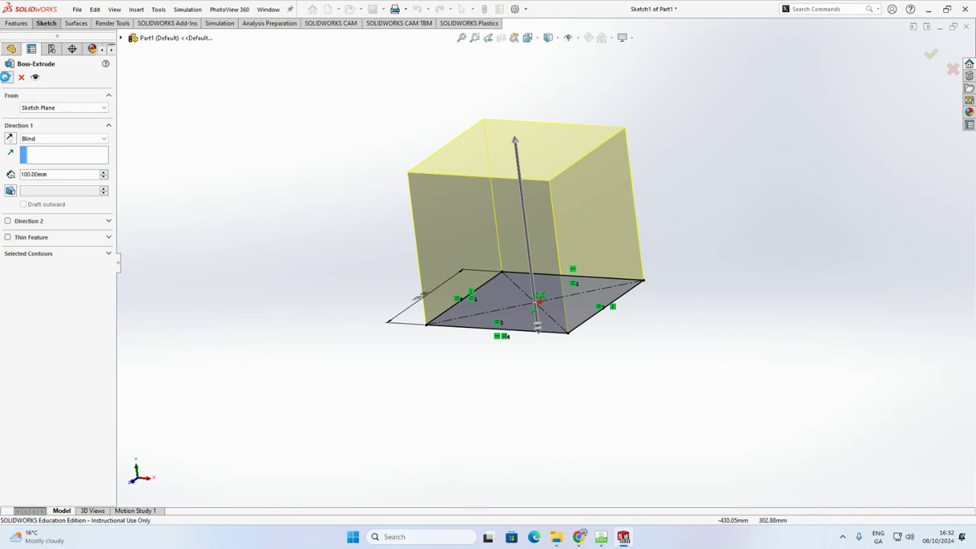
click(257, 151)
- Examine the extruded block from another angle and set the view to the Isometric orientation
mouse_move(591, 92)
middle_down()
mouse_move(571, 152)
mouse_move(632, 147)
mouse_move(575, 117)
mouse_move(605, 154)
middle_up()
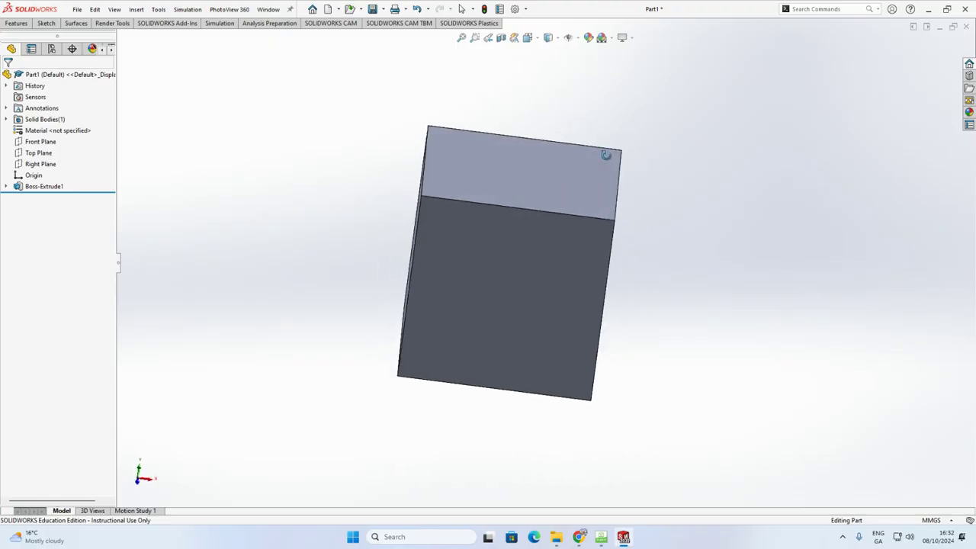
key(Escape)
key(ctrl+7)
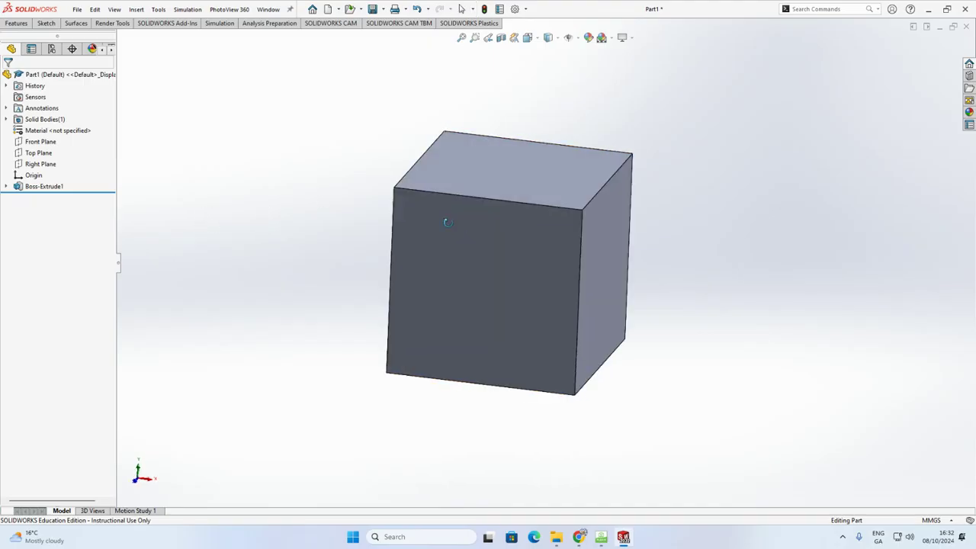
- Examine the block's extrusion feature and the square sketch it is built from
click(40, 189)
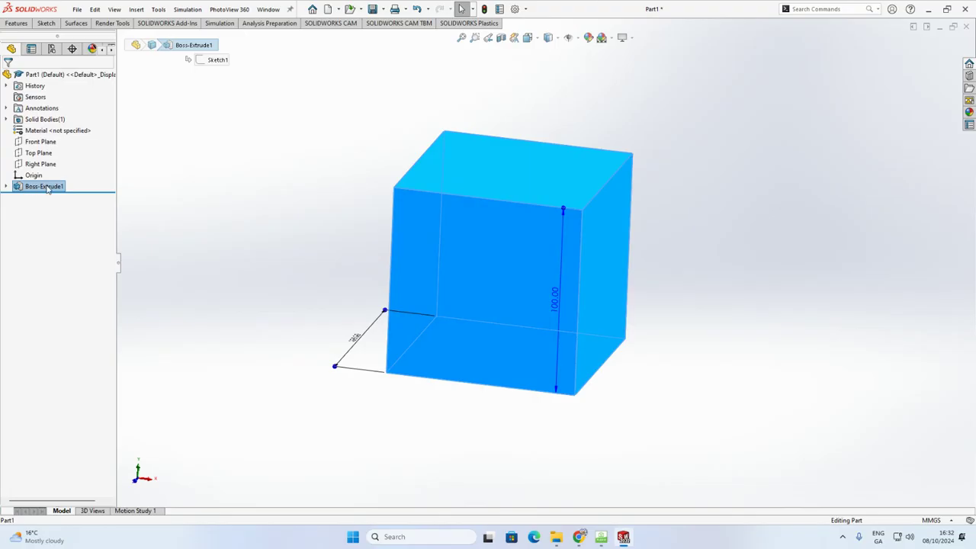
click(6, 187)
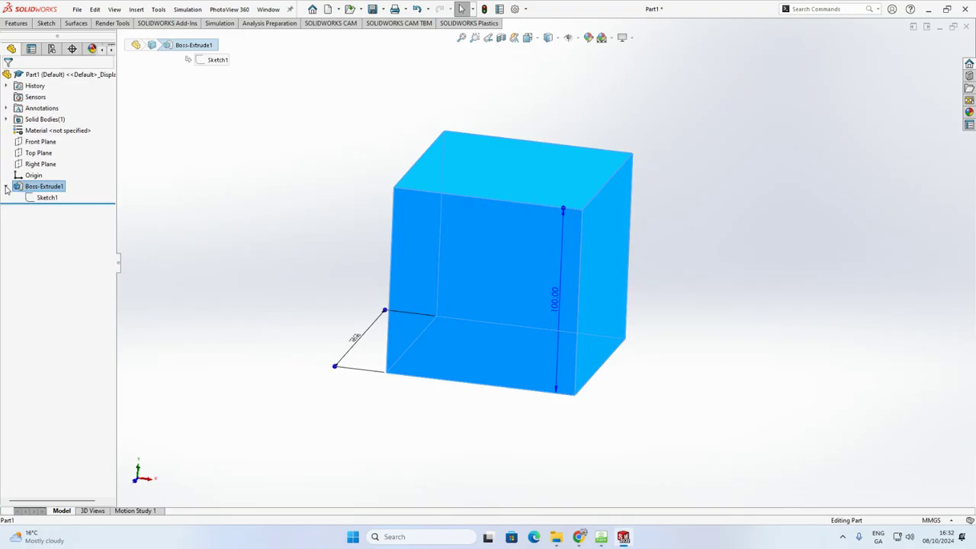
click(40, 198)
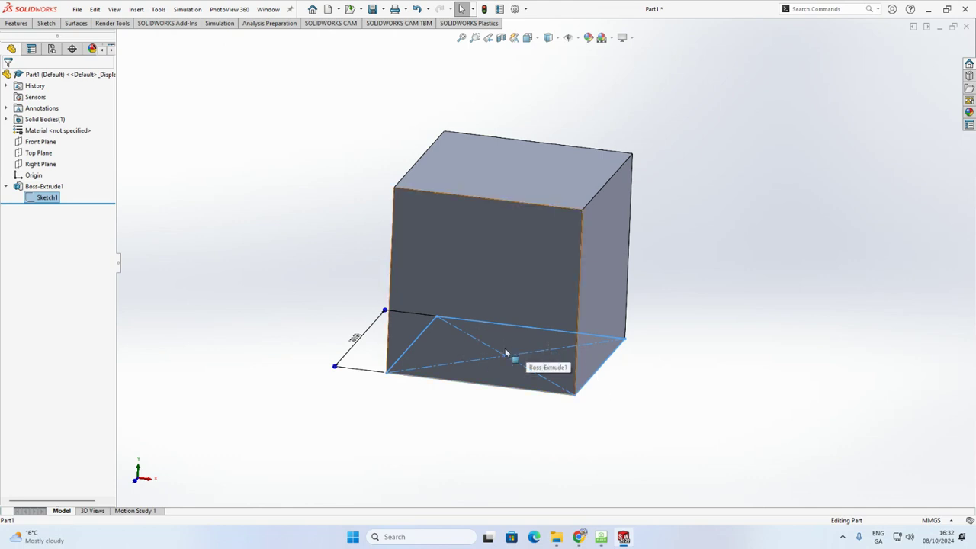
middle_drag(505, 353, 469, 357)
click(108, 227)
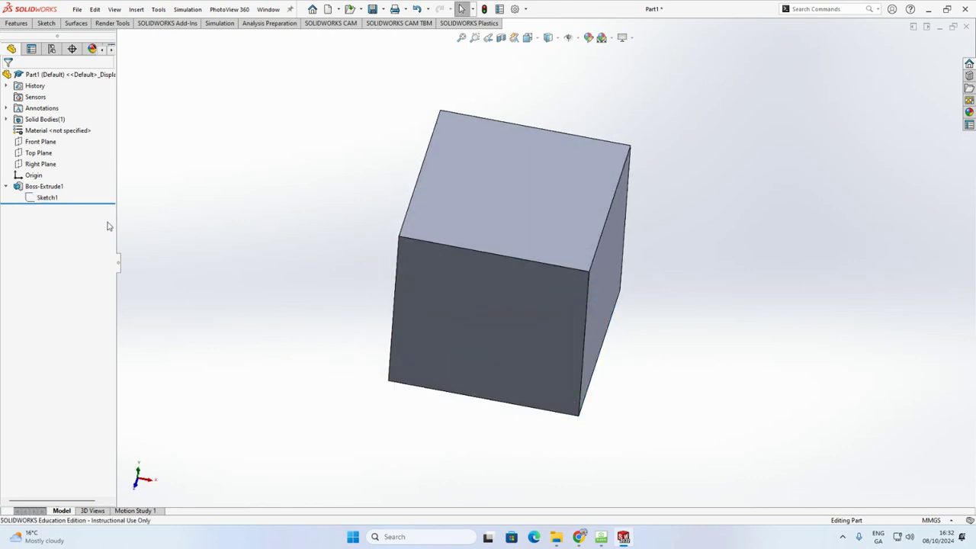
- Edit the square sketch beneath the extrusion, set its side length to 150 mm and rebuild the block
click(47, 198)
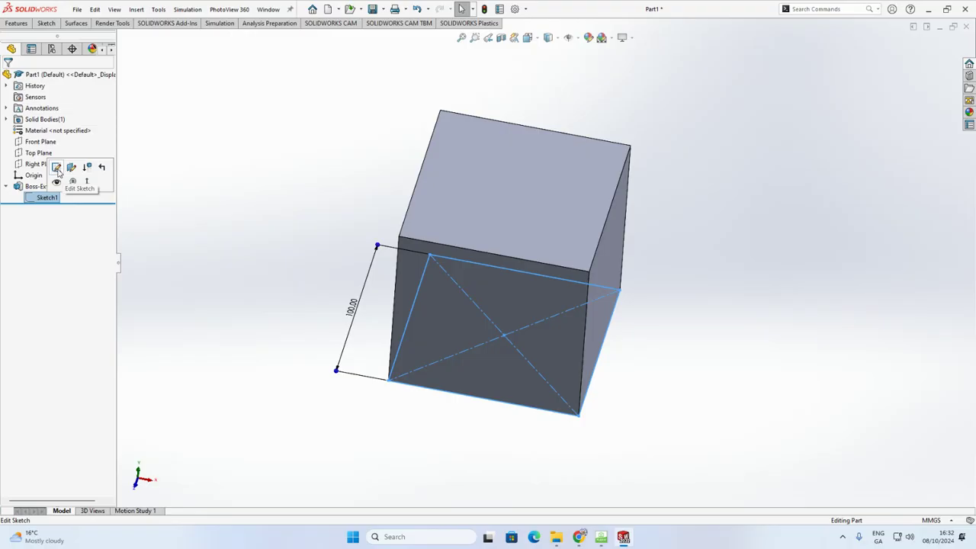
click(57, 169)
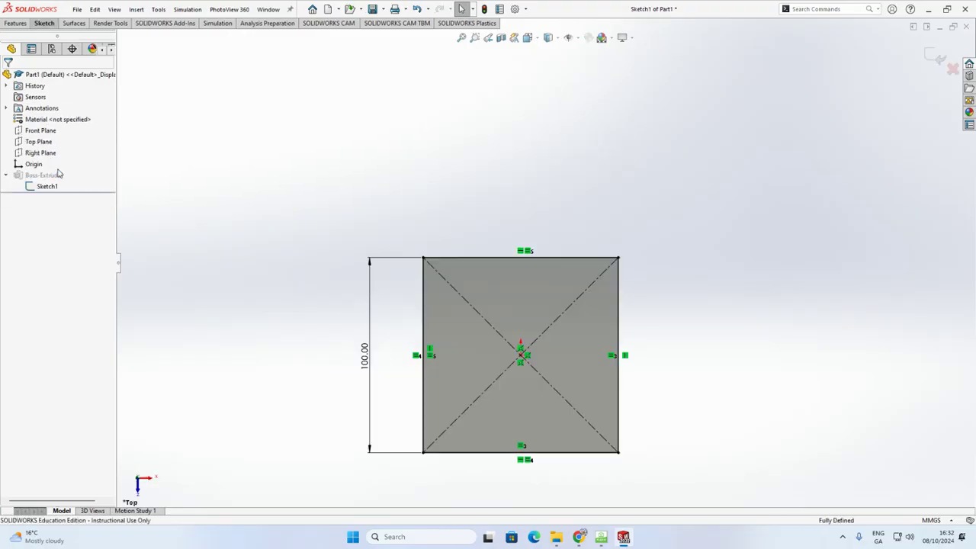
click(364, 358)
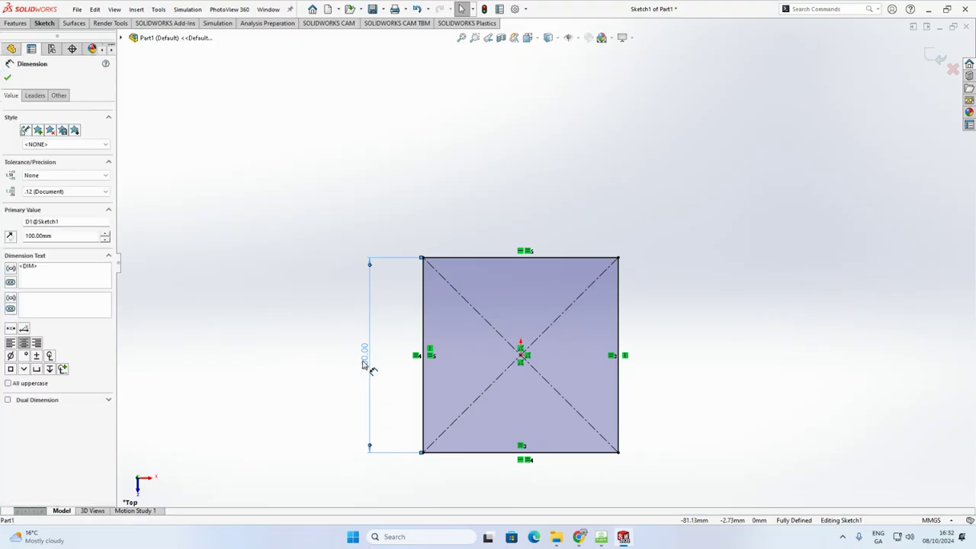
double_click(364, 358)
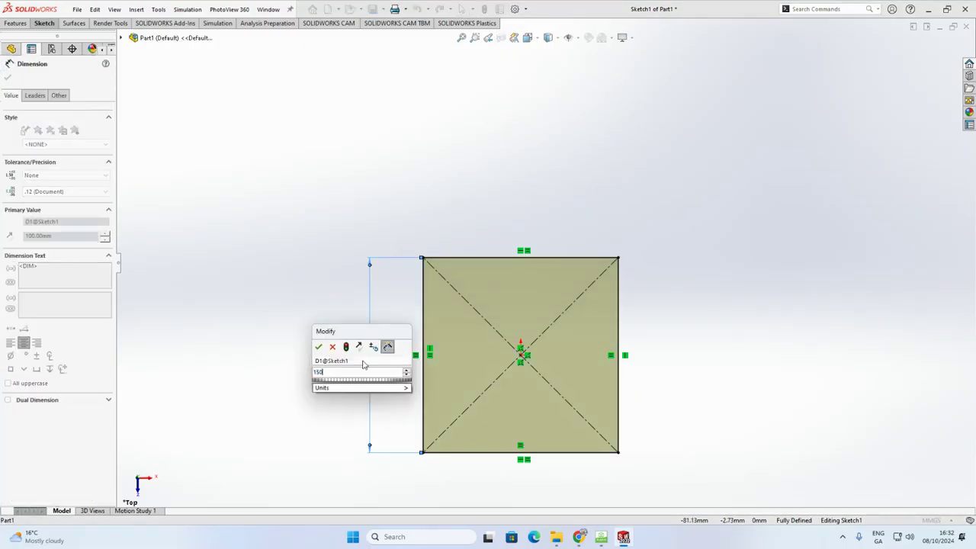
key(Return)
scroll(364, 288, up, 4)
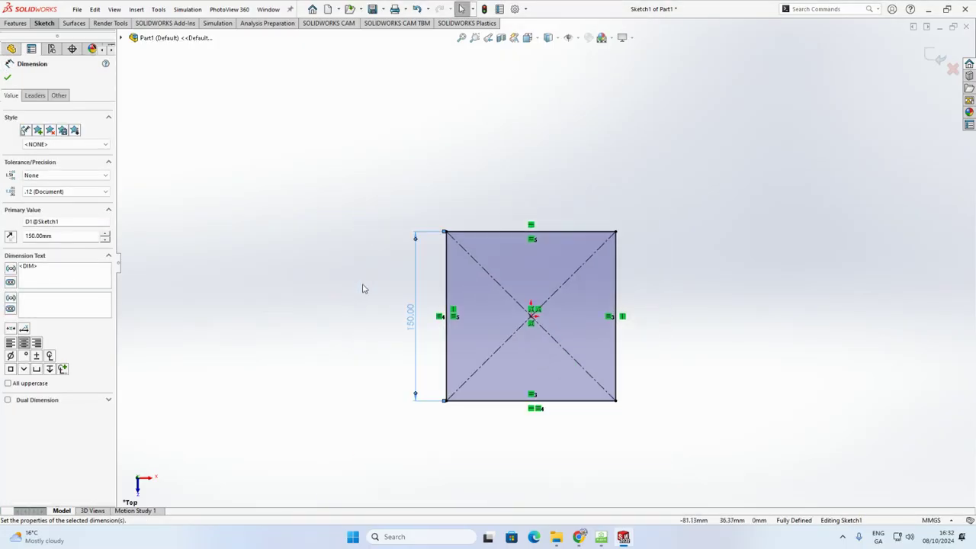
click(936, 58)
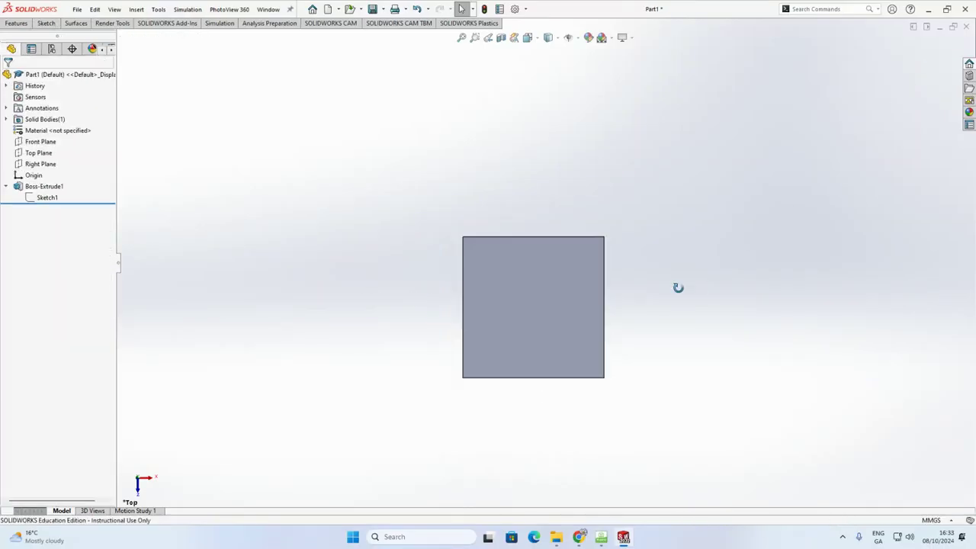
mouse_move(677, 285)
middle_down()
mouse_move(586, 150)
mouse_move(643, 178)
mouse_move(682, 142)
mouse_move(565, 122)
mouse_move(728, 185)
mouse_move(623, 191)
middle_up()
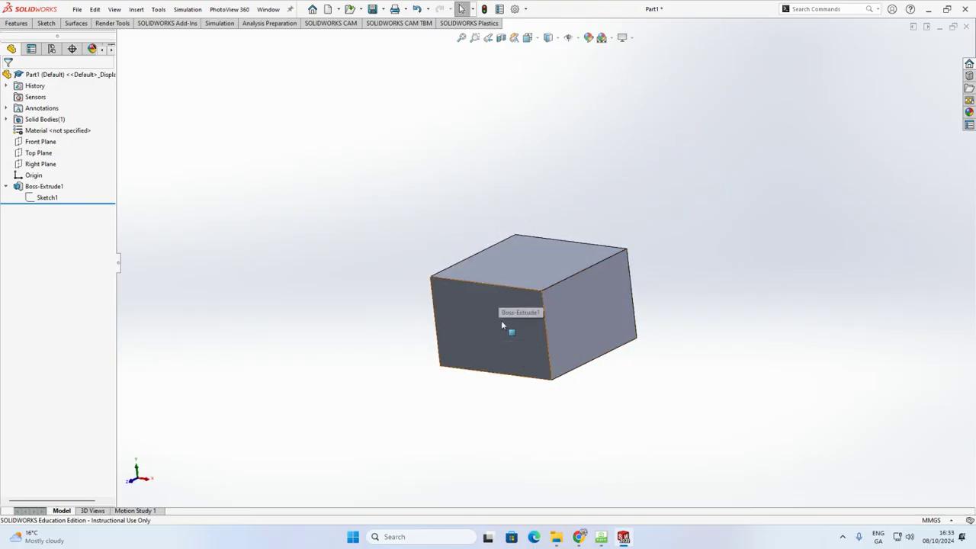
middle_drag(481, 321, 514, 291)
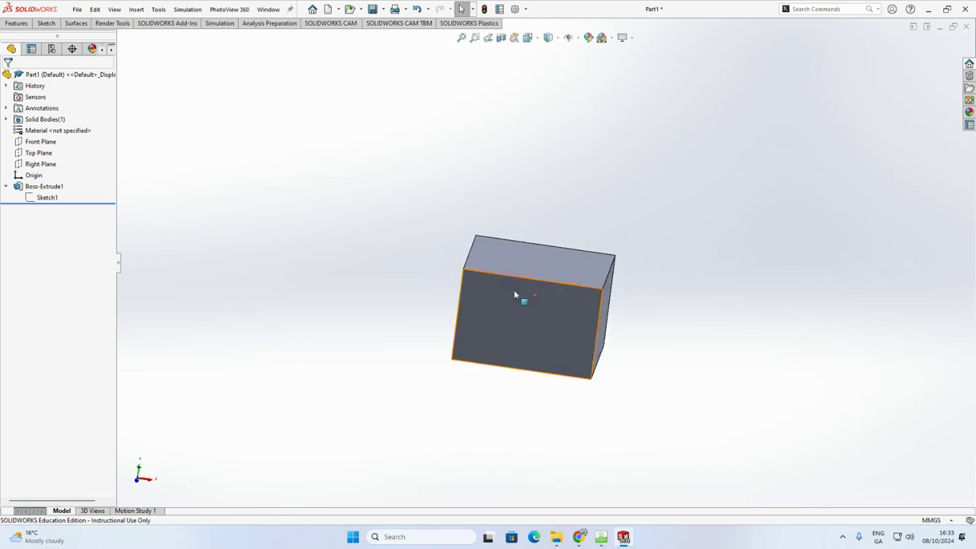
- Edit the extrusion feature and set its Blind depth to 150 mm
click(35, 188)
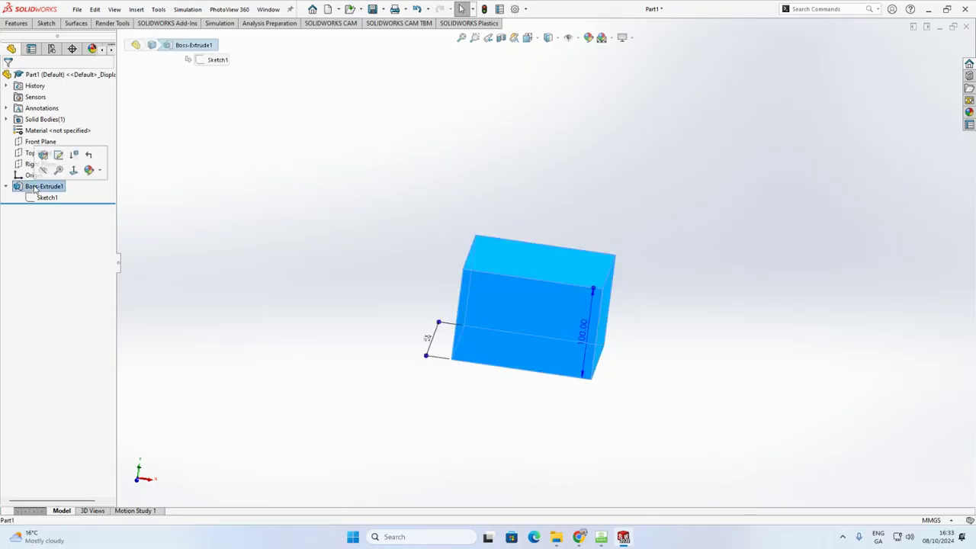
click(43, 156)
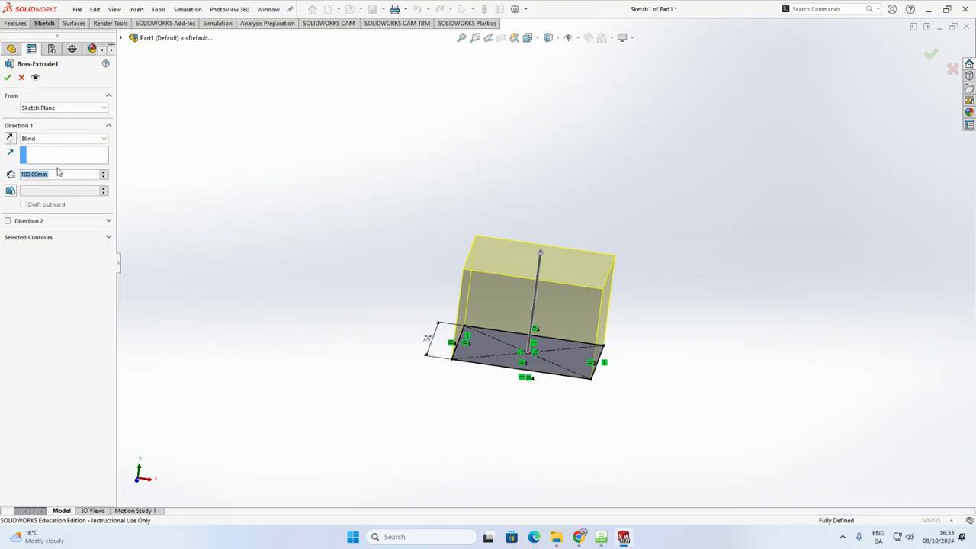
text(150)
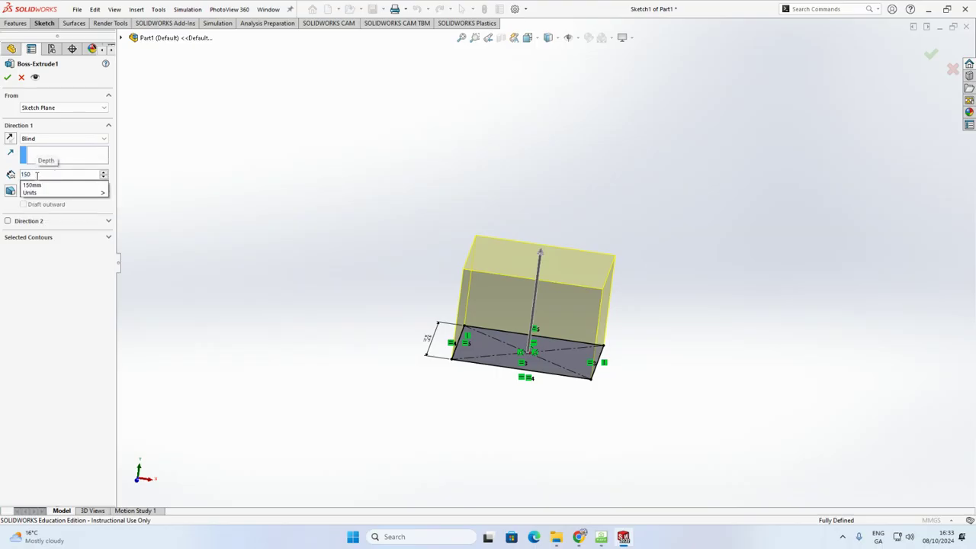
key(Return)
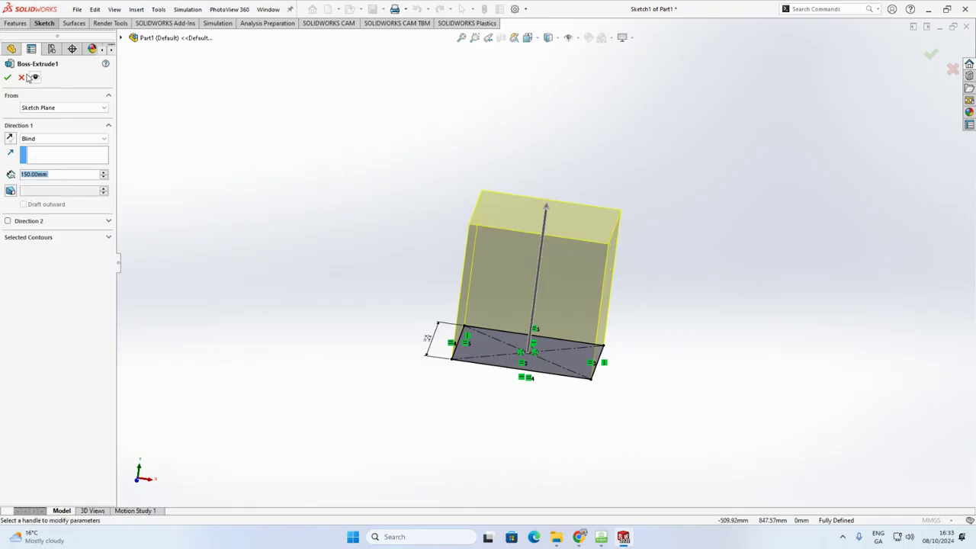
key(Return)
middle_drag(392, 165, 368, 212)
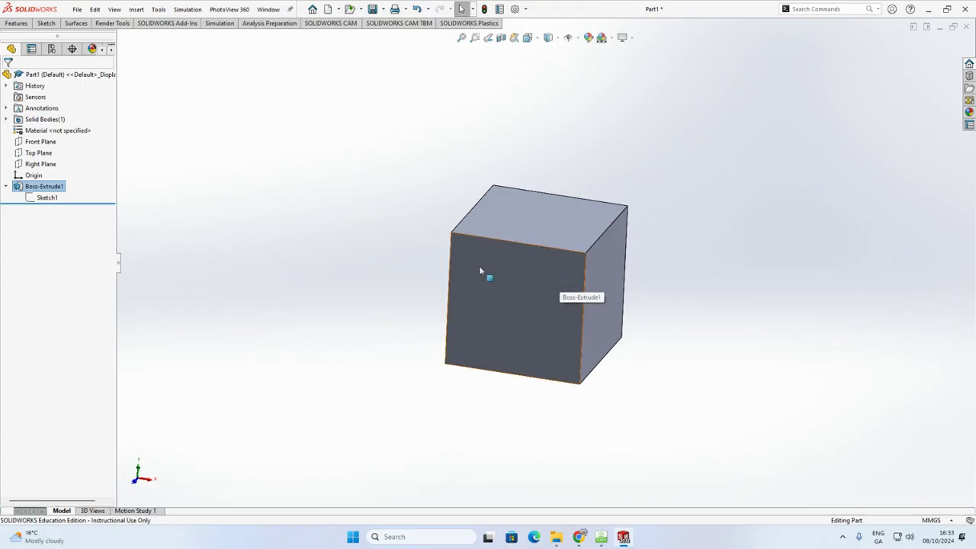
click(6, 187)
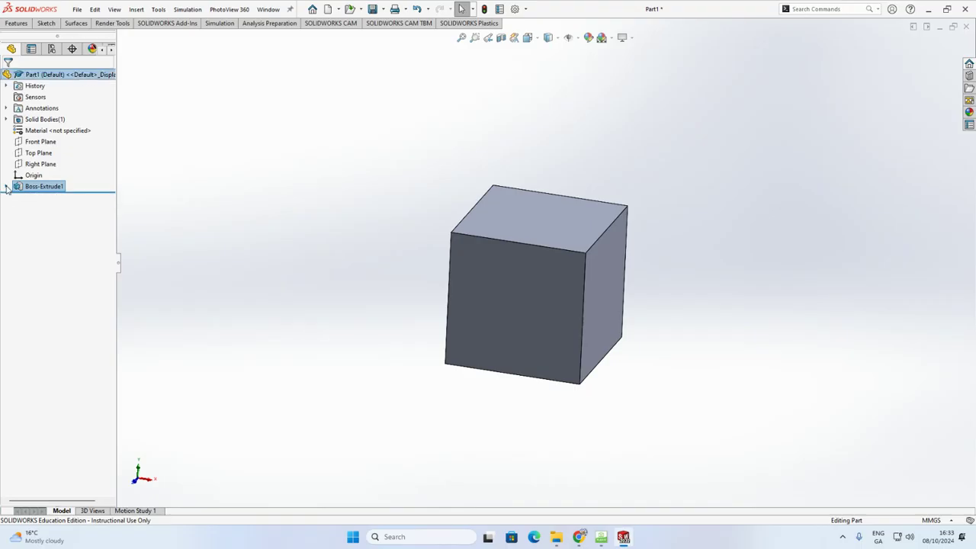
middle_drag(577, 290, 522, 287)
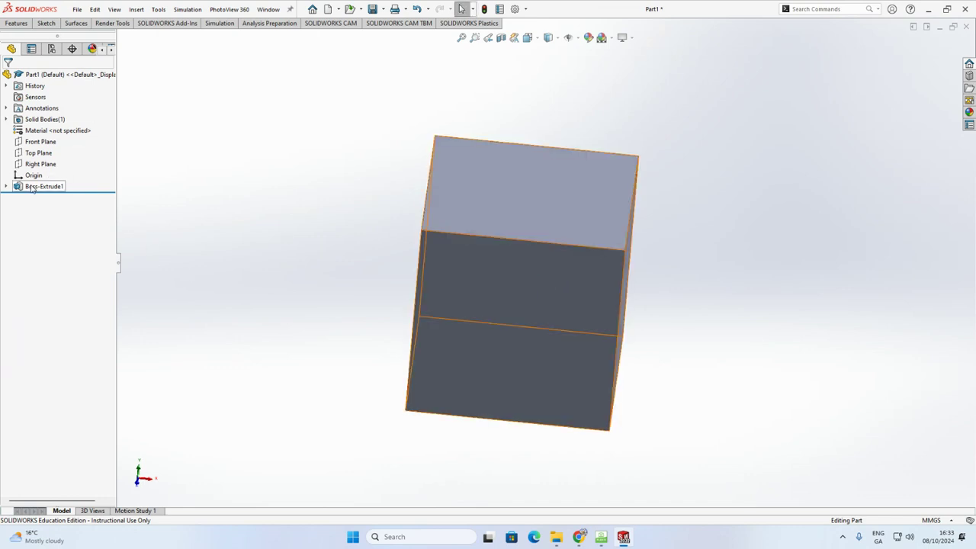
- Edit the base square sketch, set its side length to 100 mm and exit the sketch
click(6, 187)
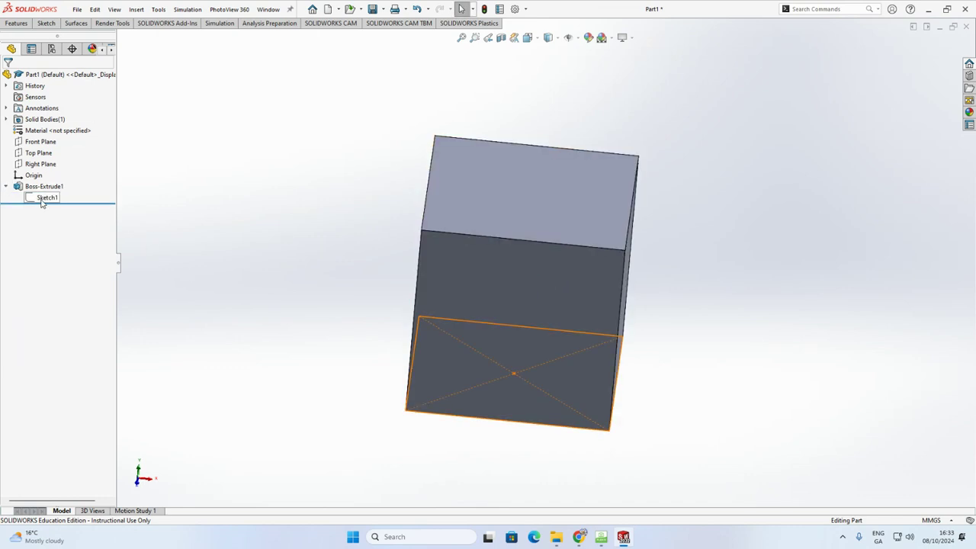
click(43, 199)
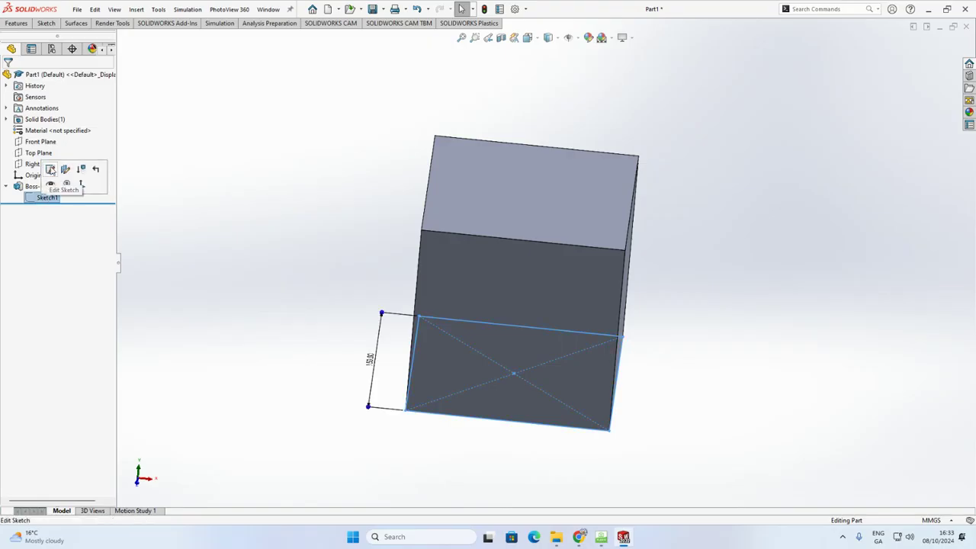
click(50, 169)
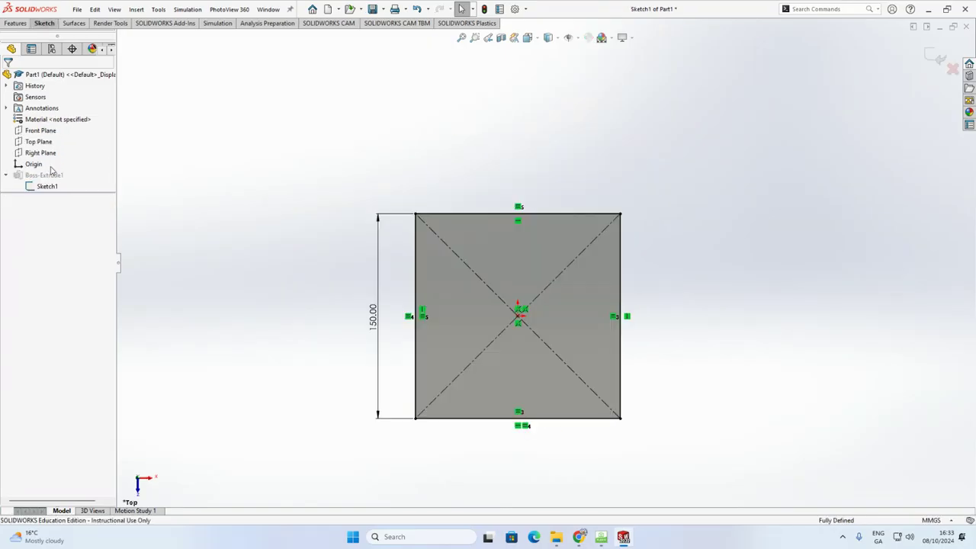
double_click(376, 336)
text(100)
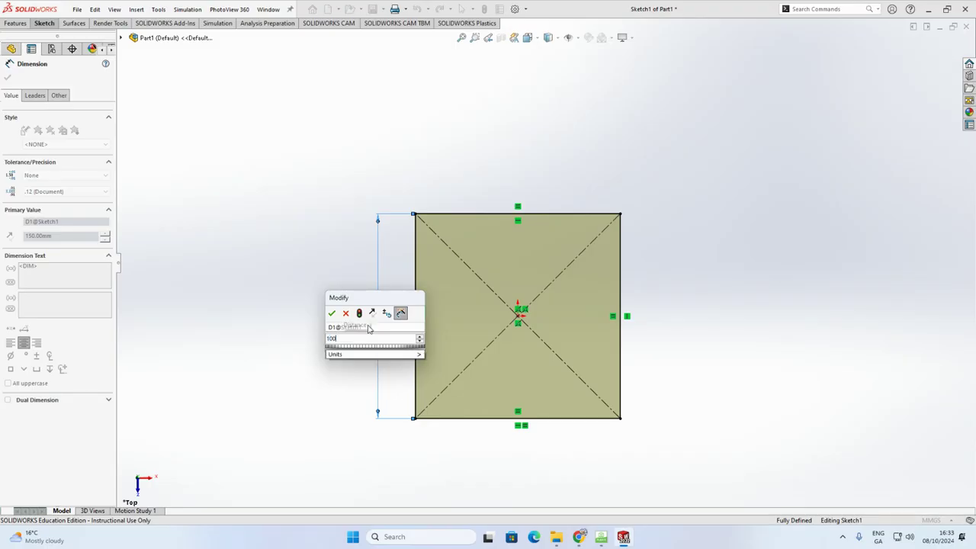
key(Return)
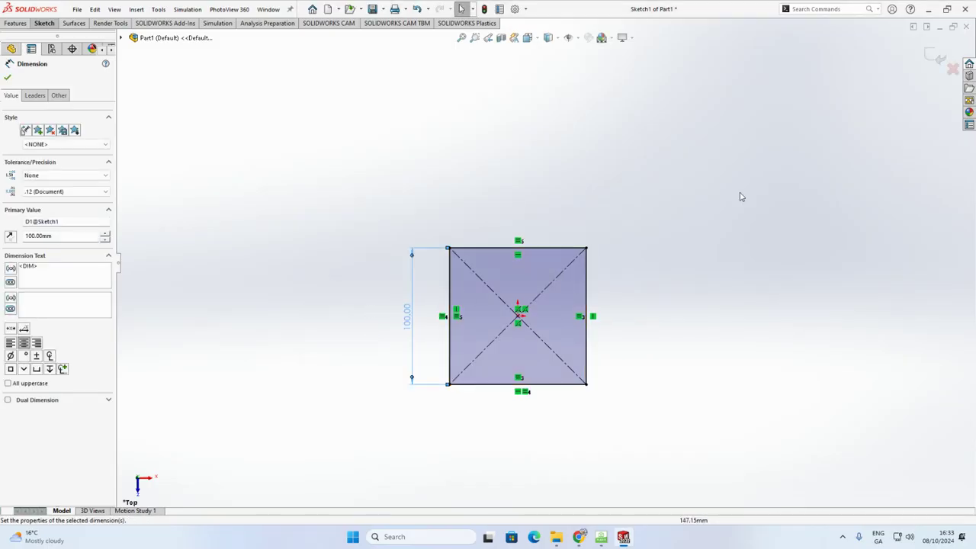
click(931, 59)
middle_drag(602, 293, 582, 213)
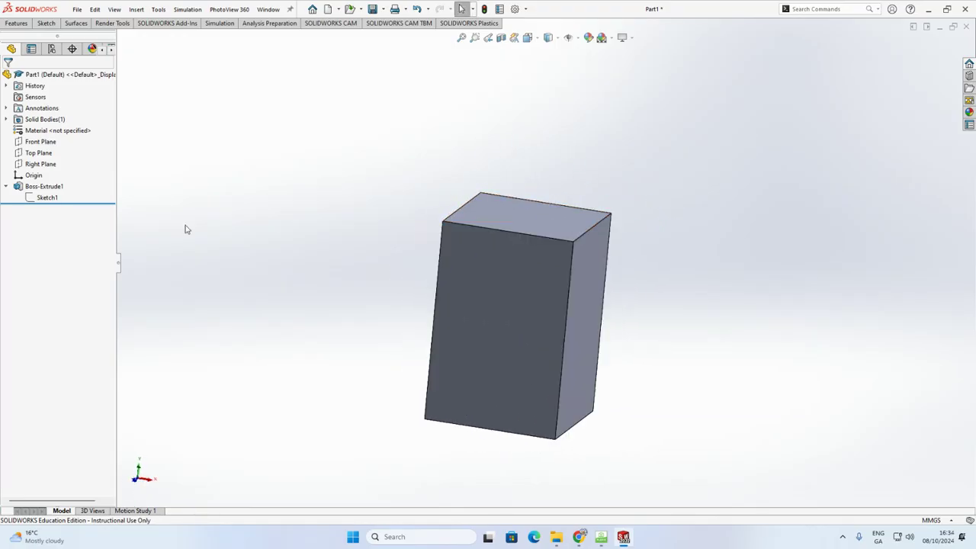
- Edit the extrusion feature and set its Blind depth to 100 mm
click(7, 187)
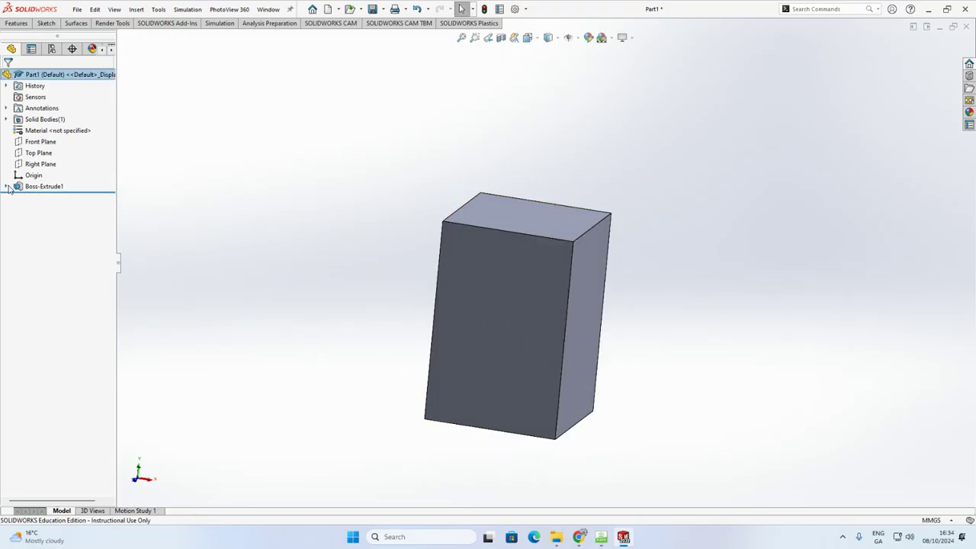
click(32, 188)
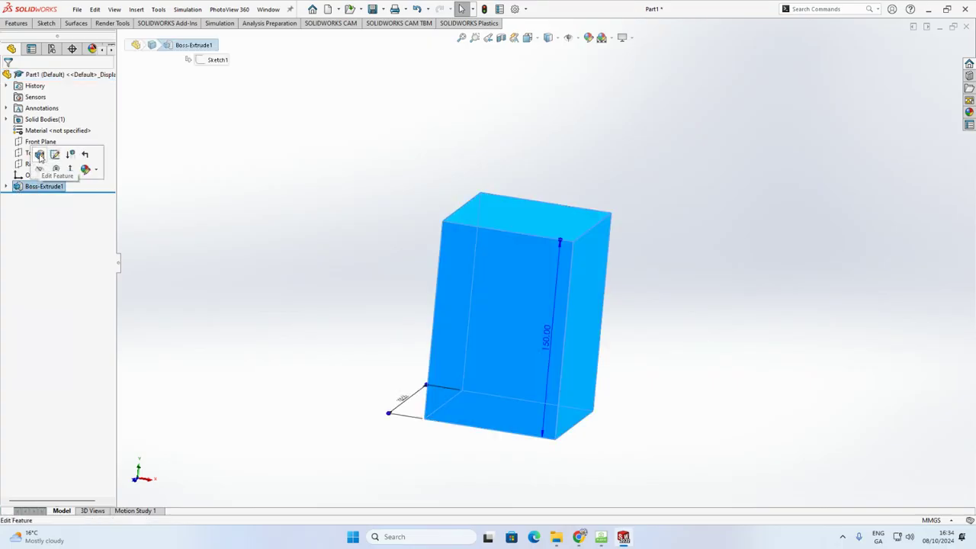
click(39, 156)
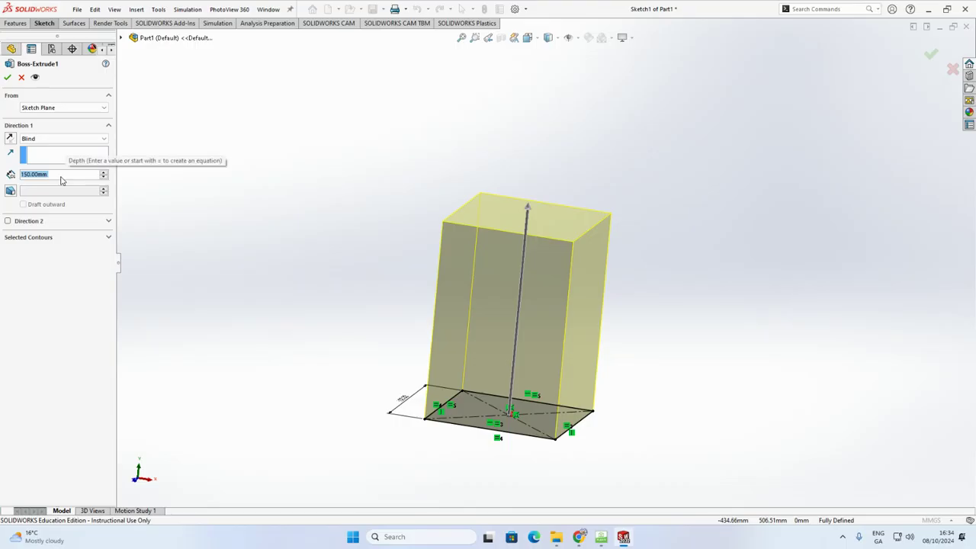
text(100)
key(Return)
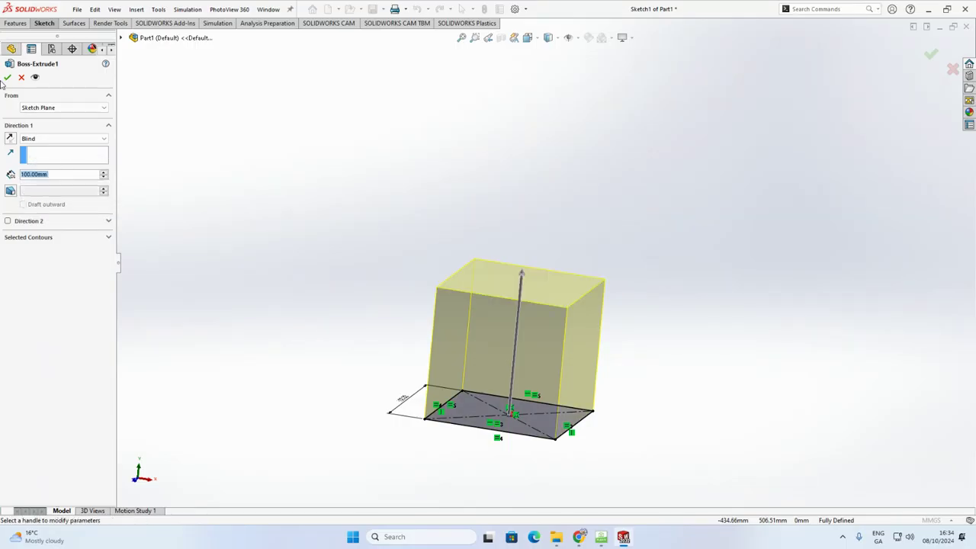
click(7, 77)
middle_drag(338, 250, 321, 285)
- Inspect the cube from several angles and set the view to Isometric
click(18, 187)
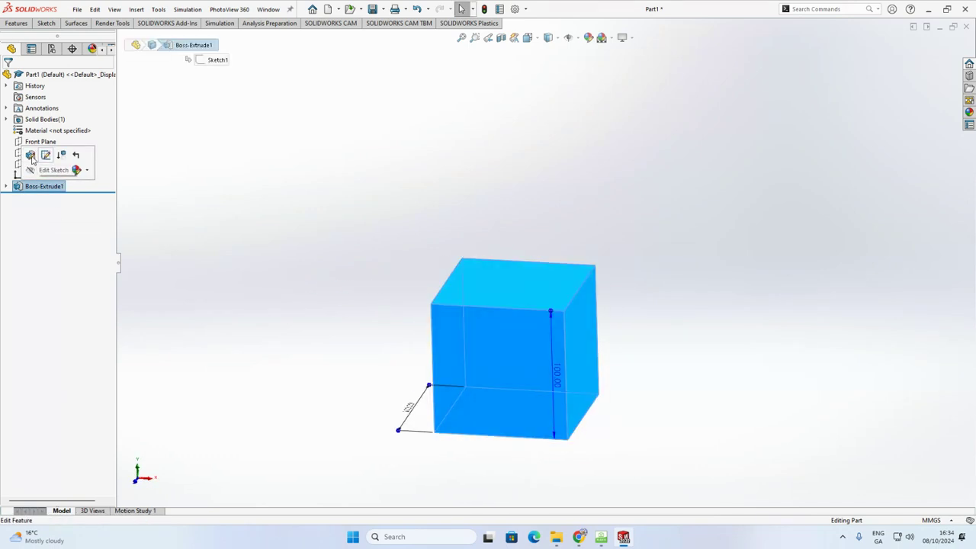
click(513, 219)
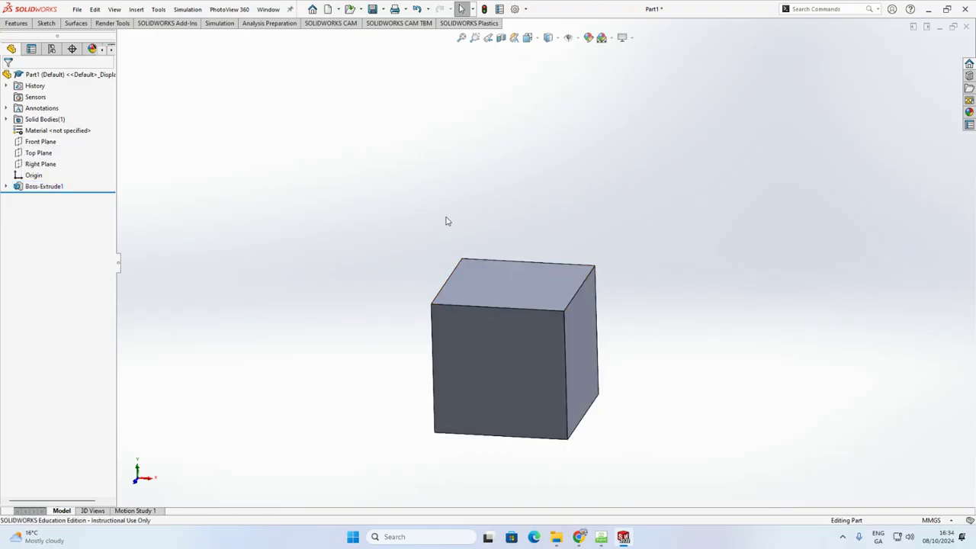
middle_drag(495, 342, 459, 362)
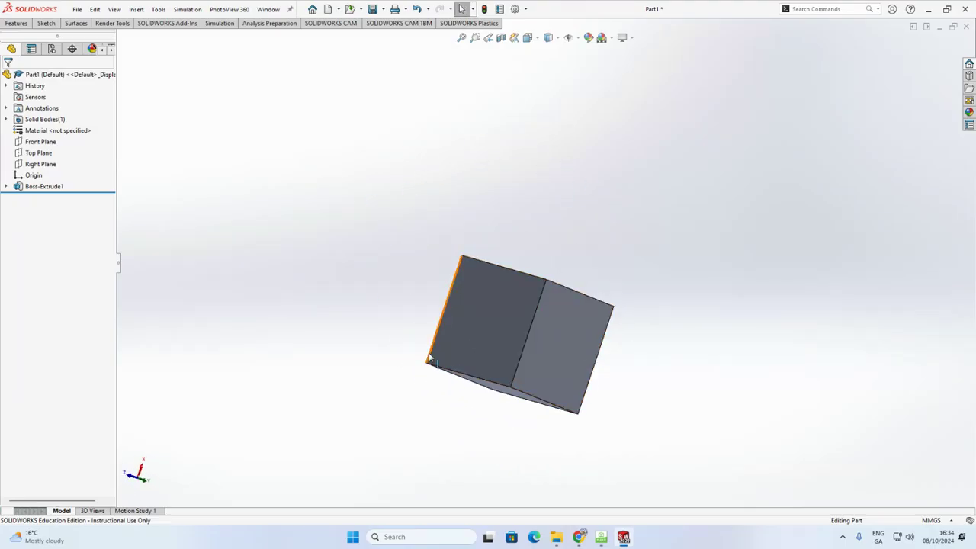
middle_drag(371, 285, 561, 210)
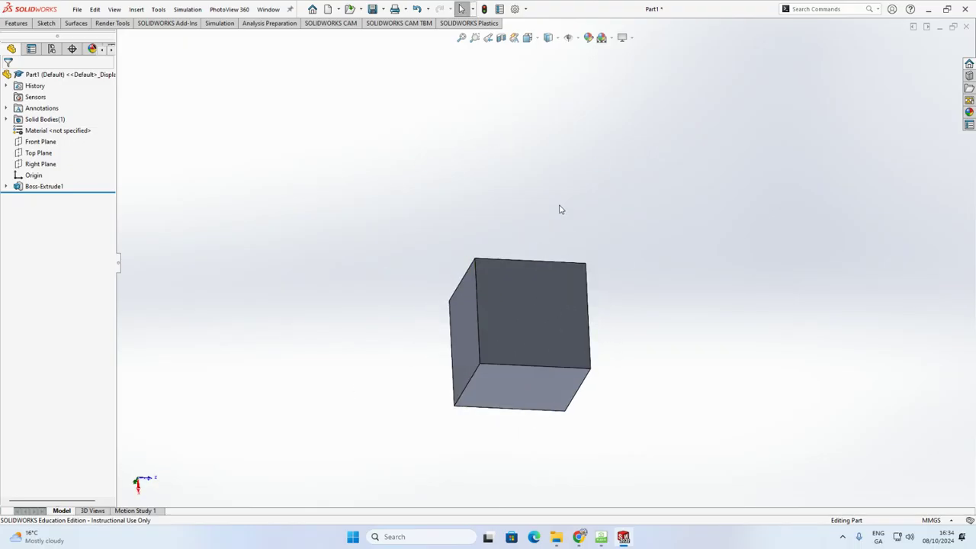
key(space)
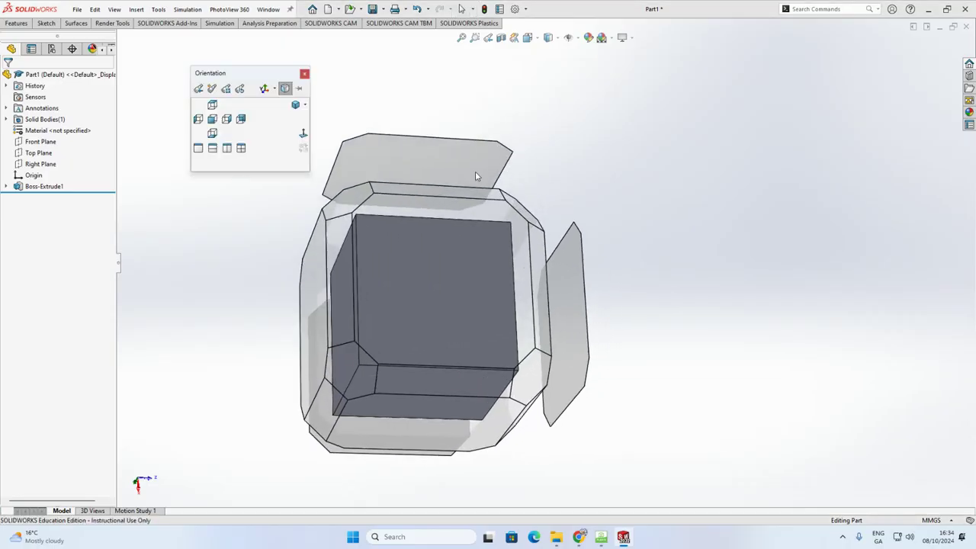
drag(264, 76, 233, 64)
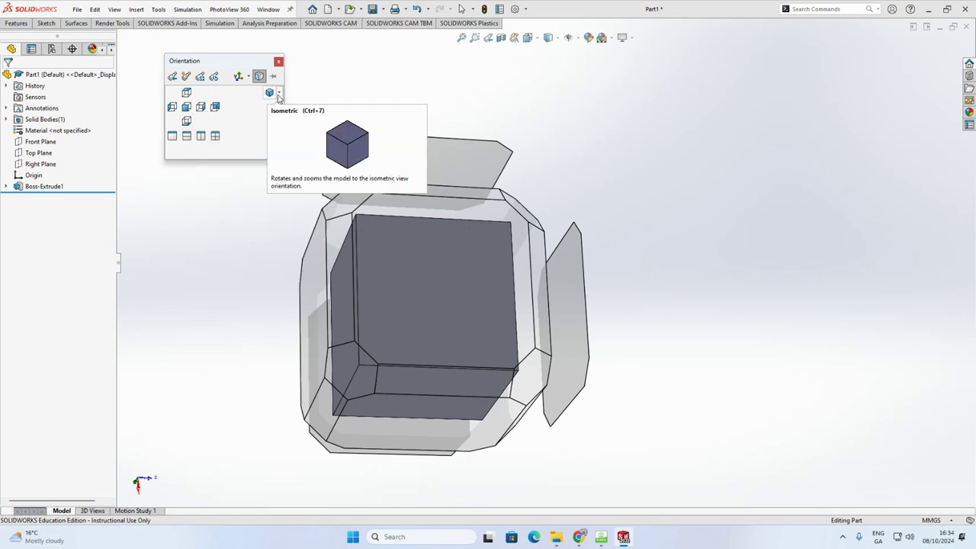
click(279, 94)
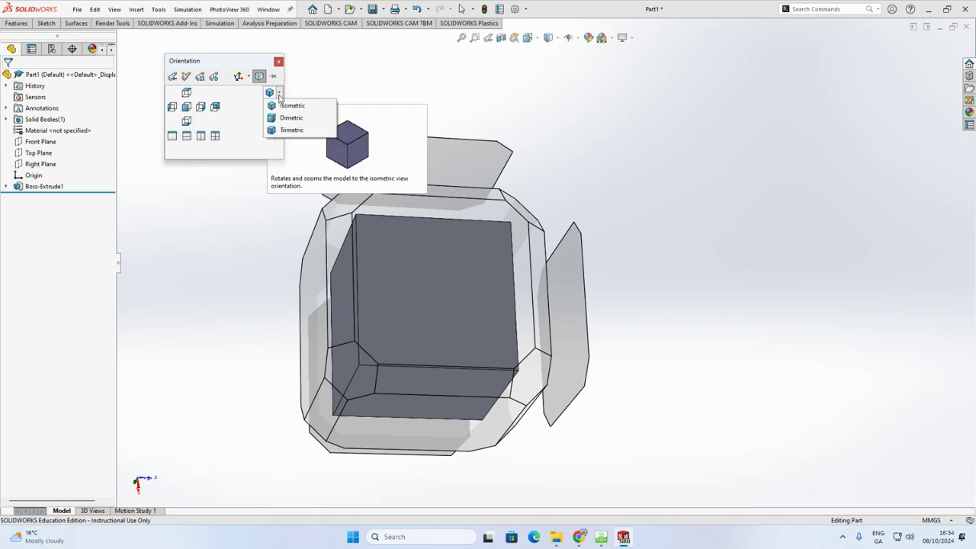
click(282, 108)
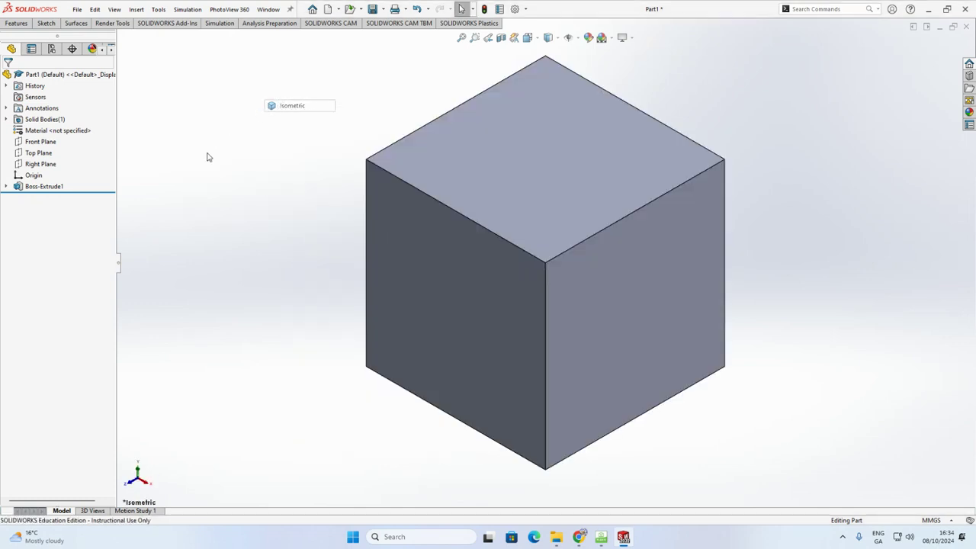
- Start a new sketch on the top face of the cube
click(532, 147)
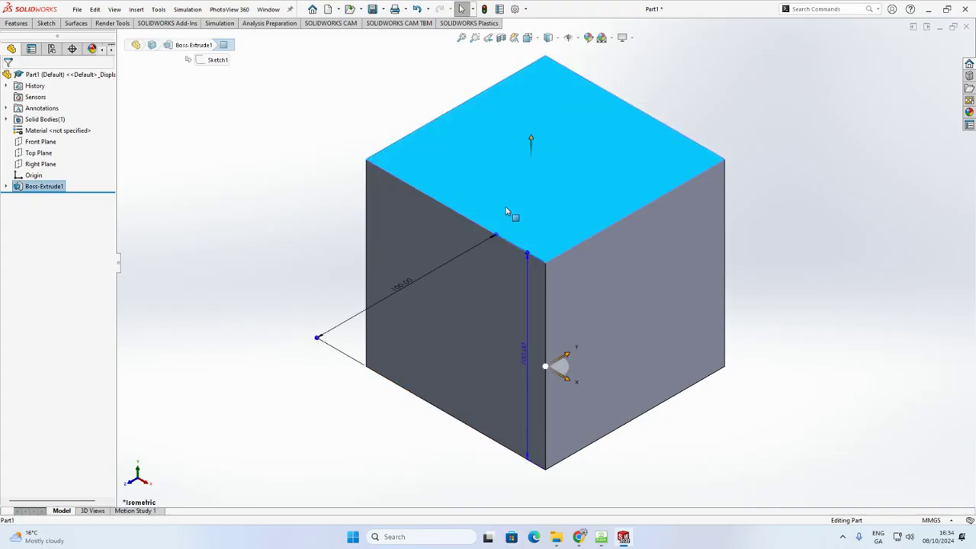
click(227, 205)
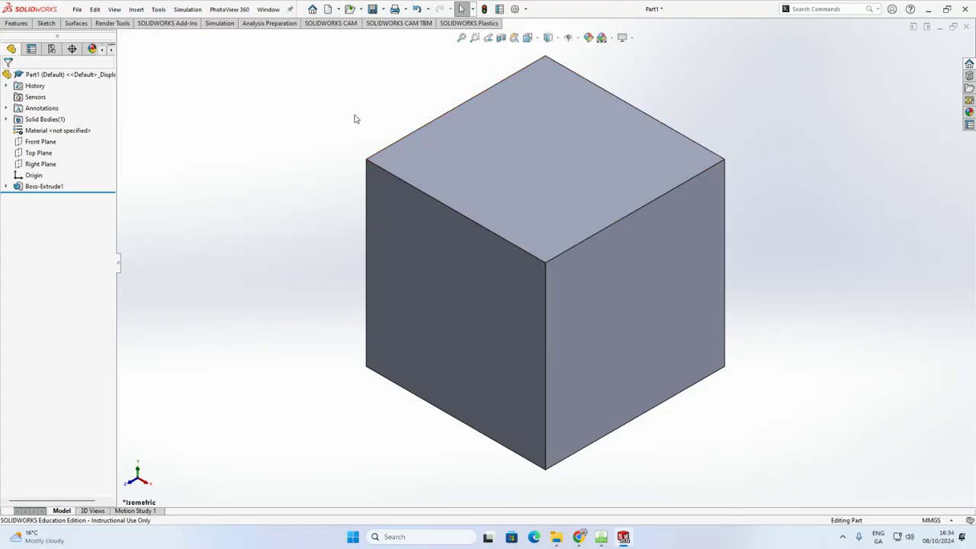
click(38, 152)
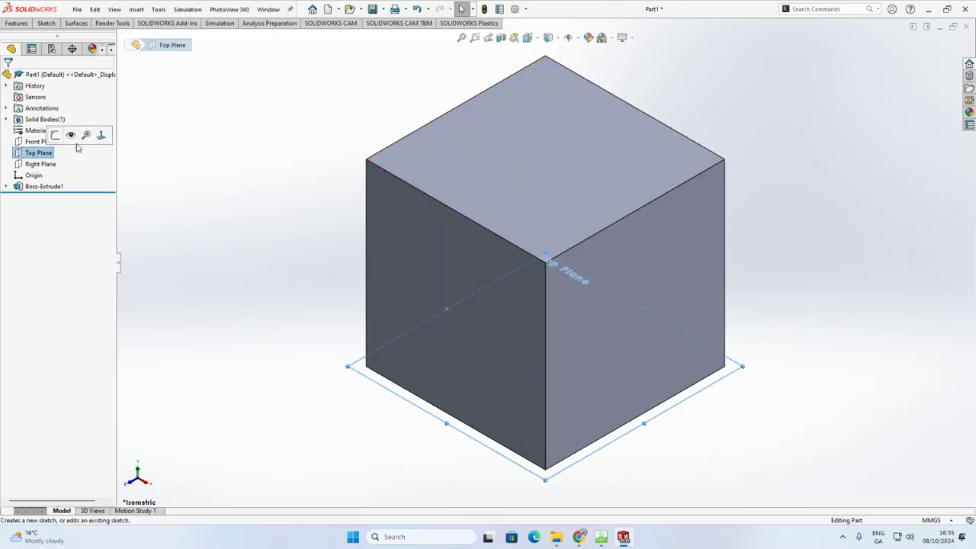
click(183, 160)
click(532, 173)
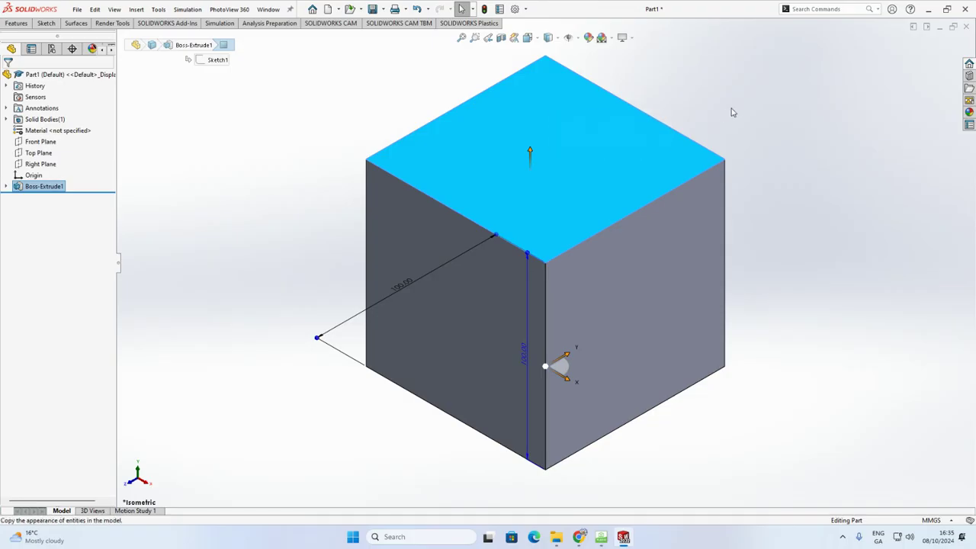
click(479, 151)
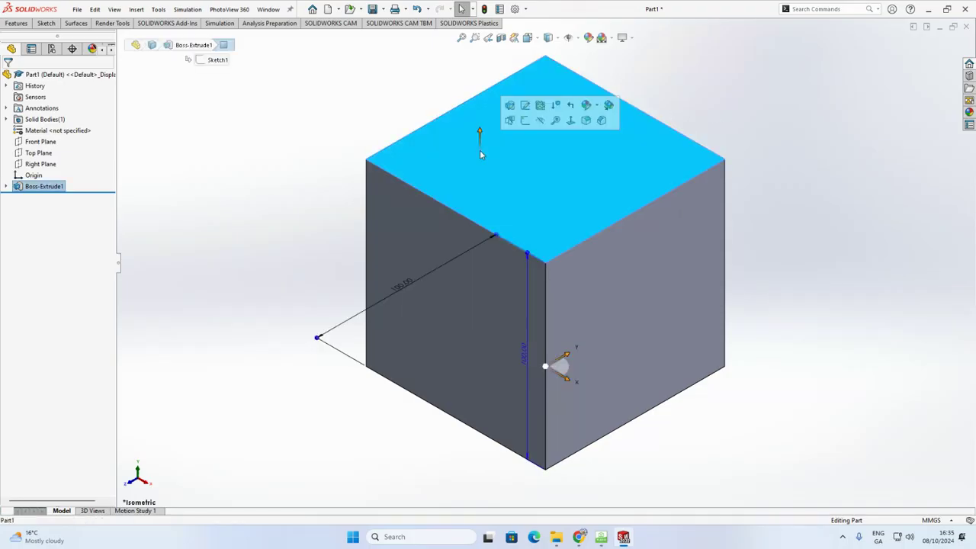
click(525, 122)
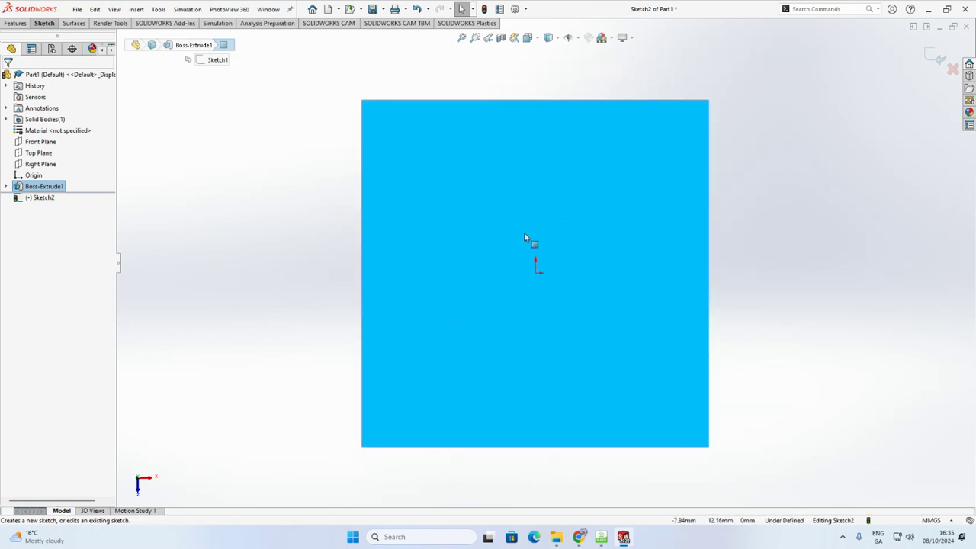
click(836, 205)
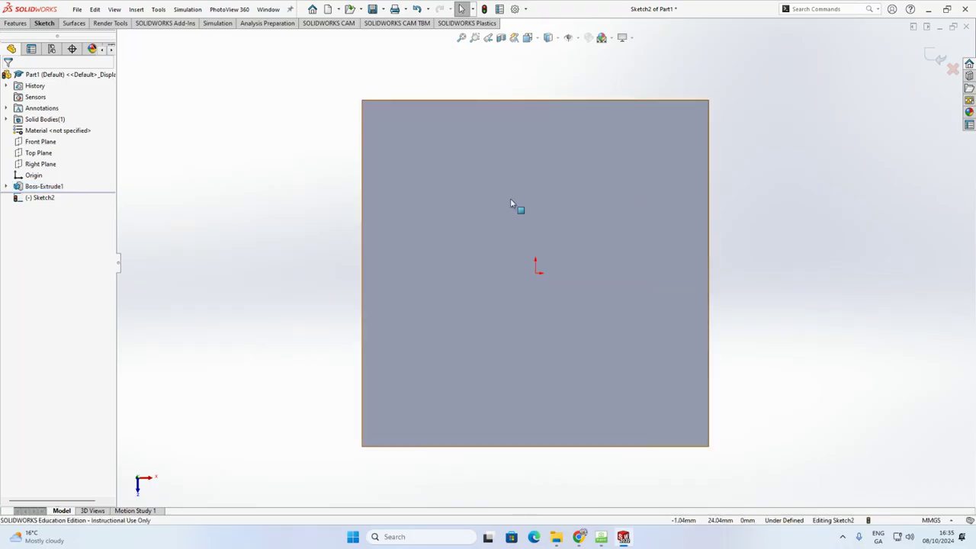
click(488, 223)
click(839, 221)
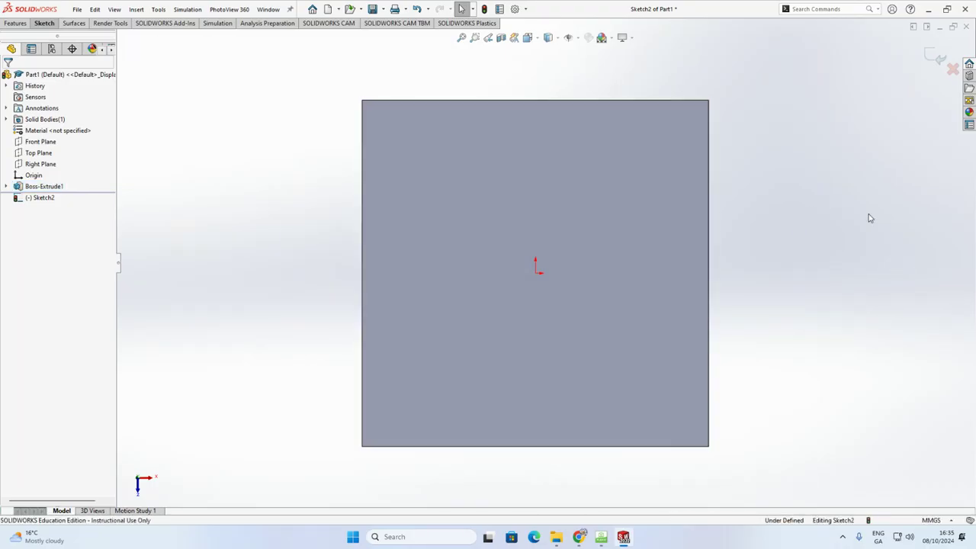
click(687, 222)
click(744, 221)
click(683, 223)
click(750, 219)
click(701, 221)
click(743, 220)
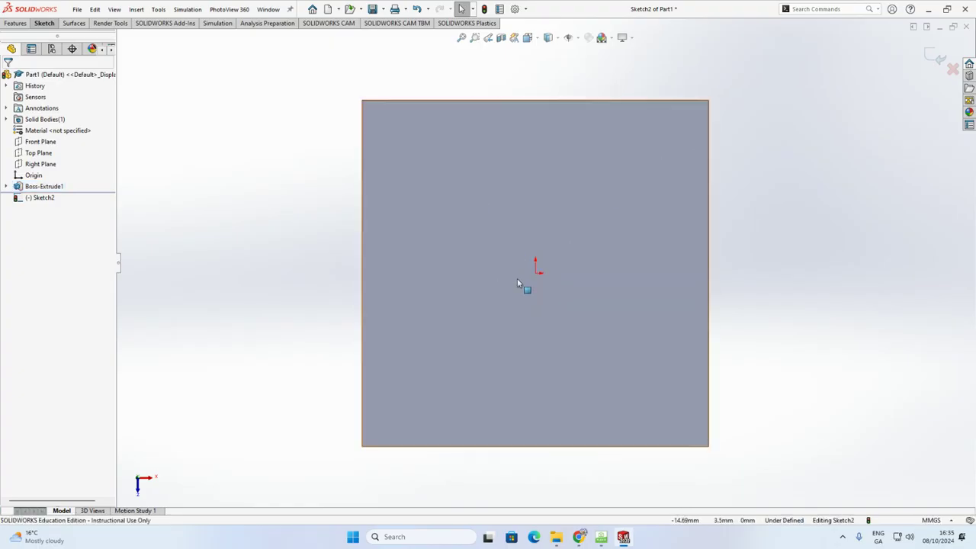
- Tilt the cube to check the sketch face and restore the Top view orientation
middle_drag(556, 331, 512, 278)
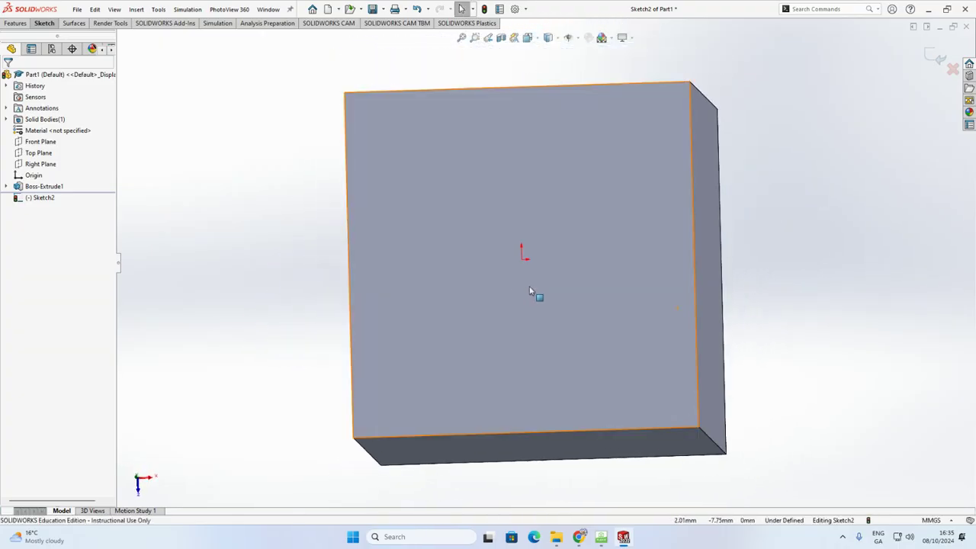
key(space)
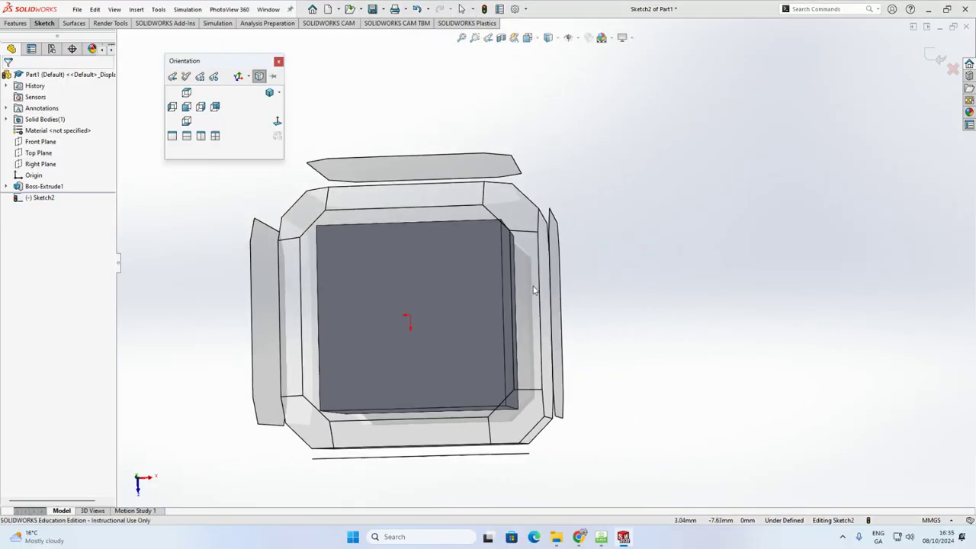
click(187, 93)
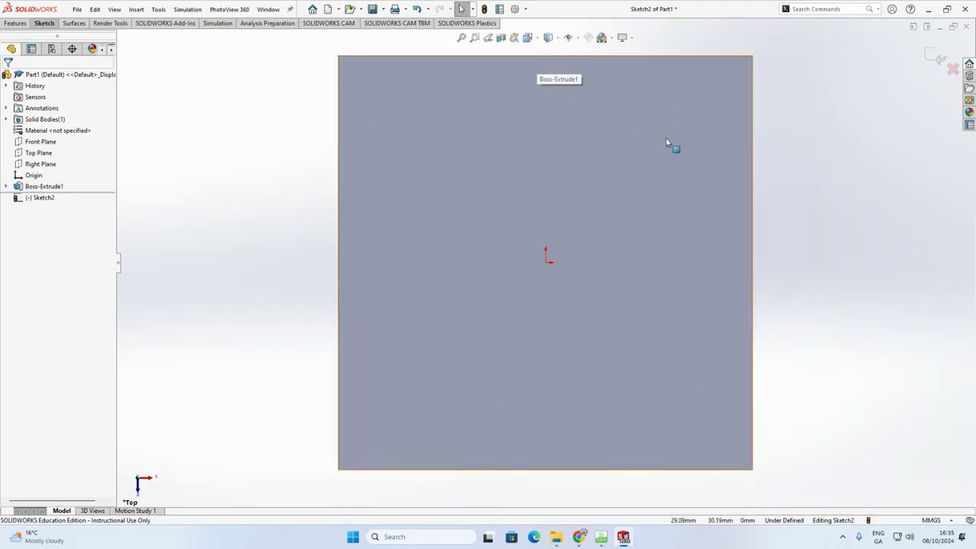
- Turn on Shadows In Shaded Mode and RealView Graphics for the model display
click(632, 42)
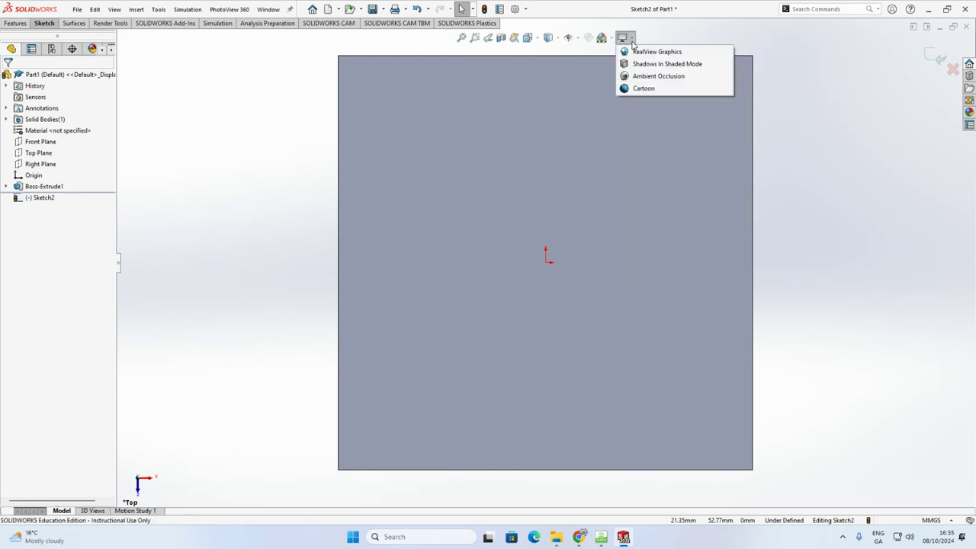
click(634, 64)
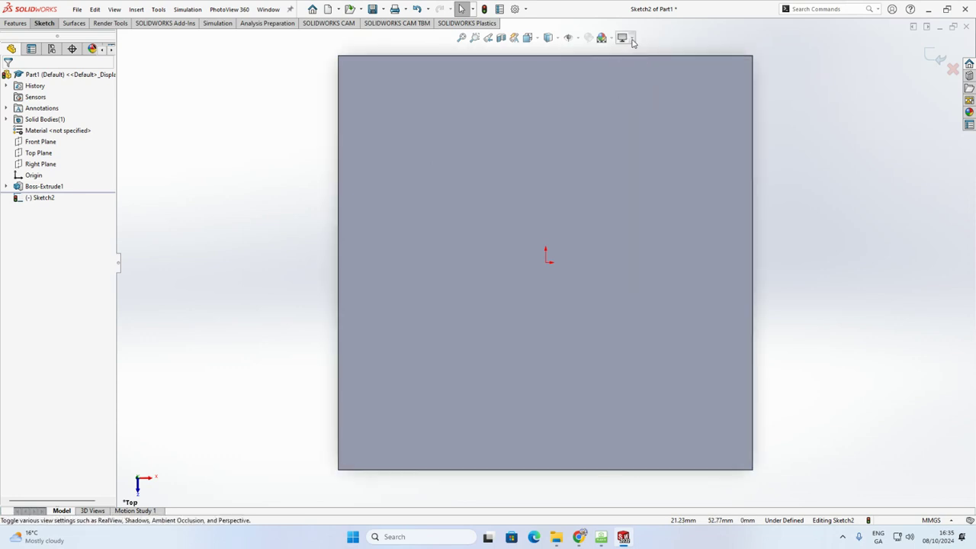
click(632, 42)
click(634, 53)
scroll(340, 242, up, 3)
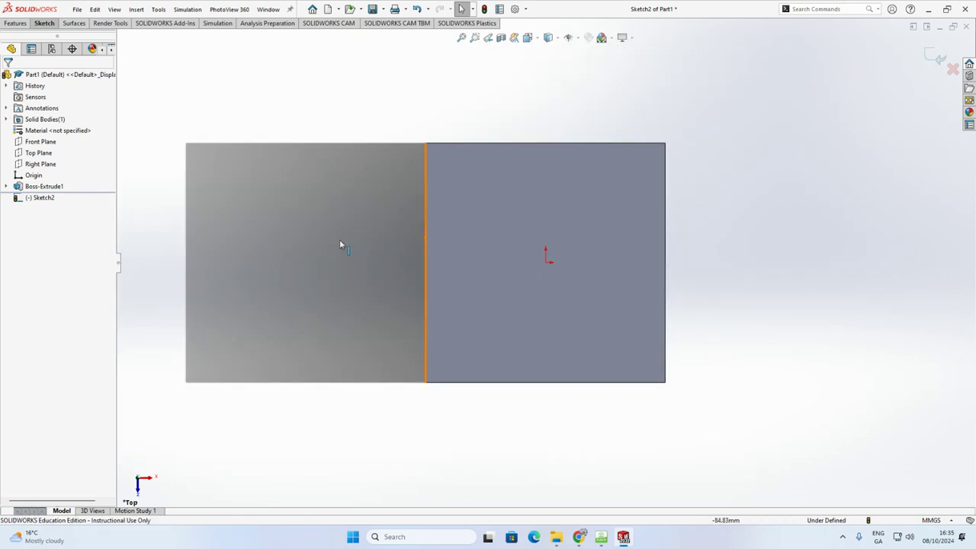
- Turn off RealView Graphics and Shadows In Shaded Mode for the model display
click(627, 42)
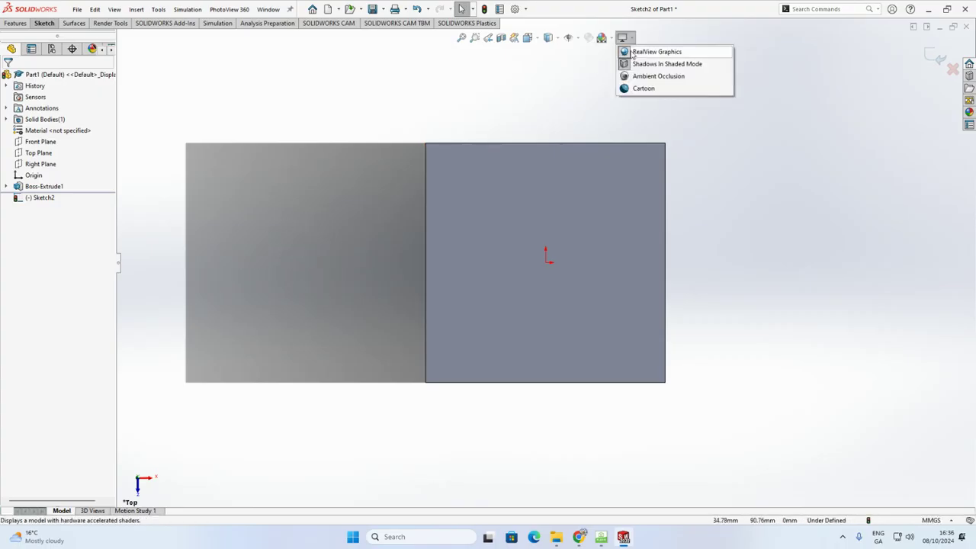
click(634, 53)
click(628, 40)
click(635, 64)
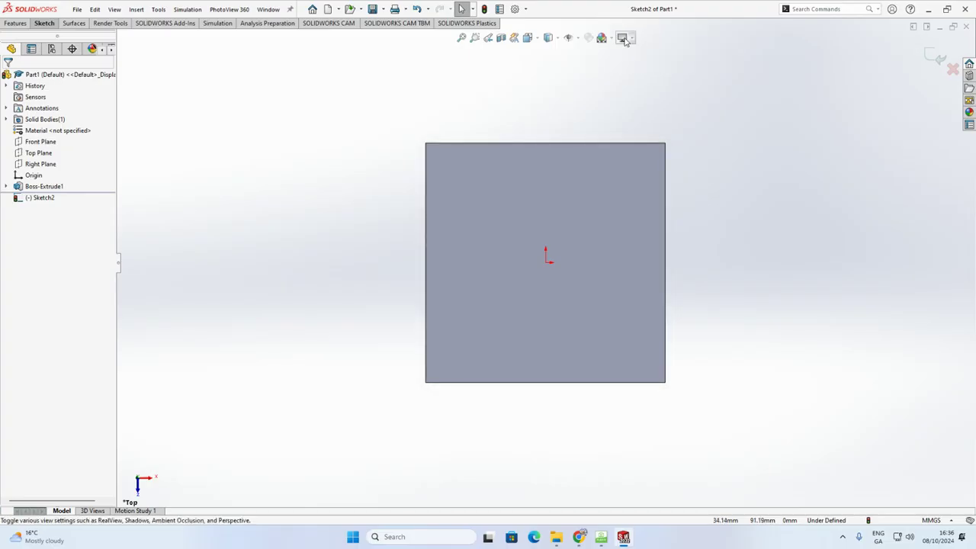
click(627, 38)
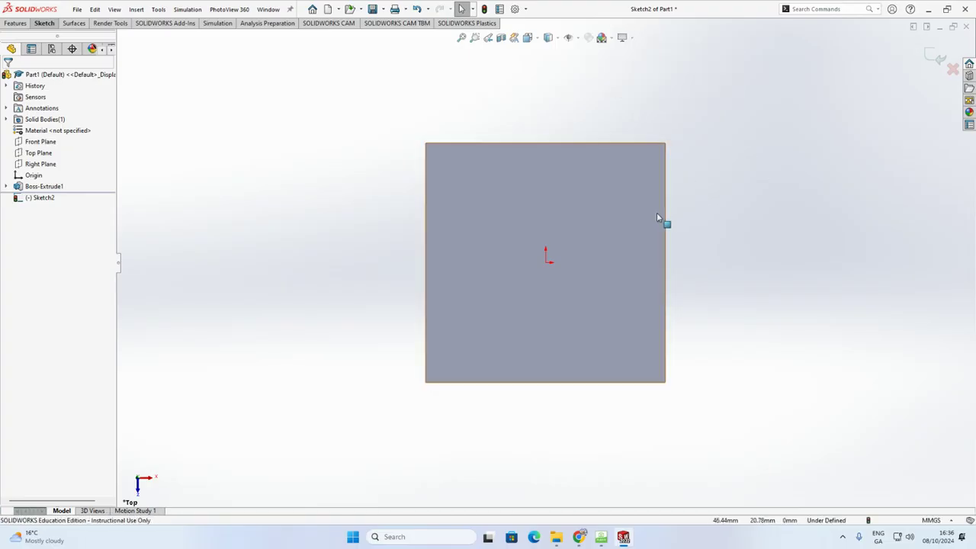
- Start Offset Entities in the top-face sketch with a 15 mm distance and select the face's back edge
scroll(656, 212, down, 3)
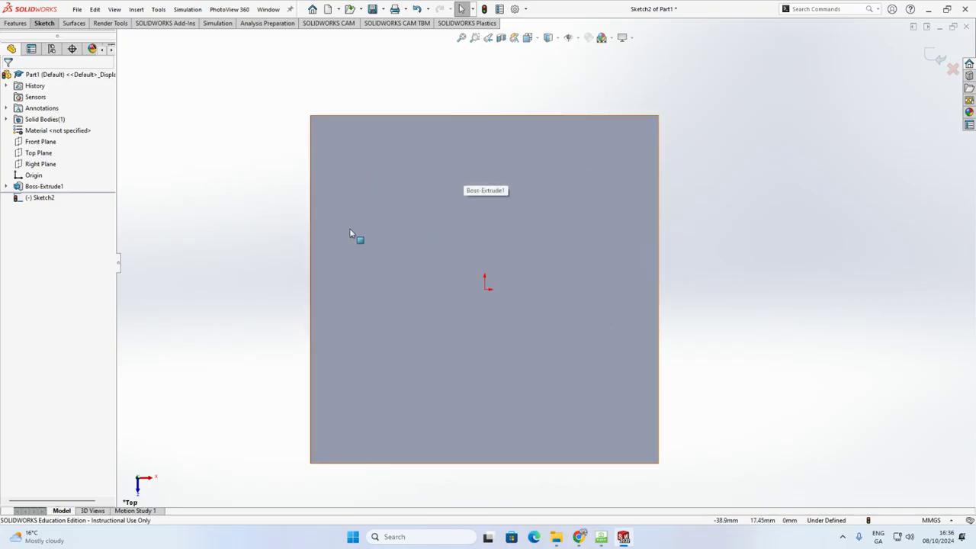
click(45, 23)
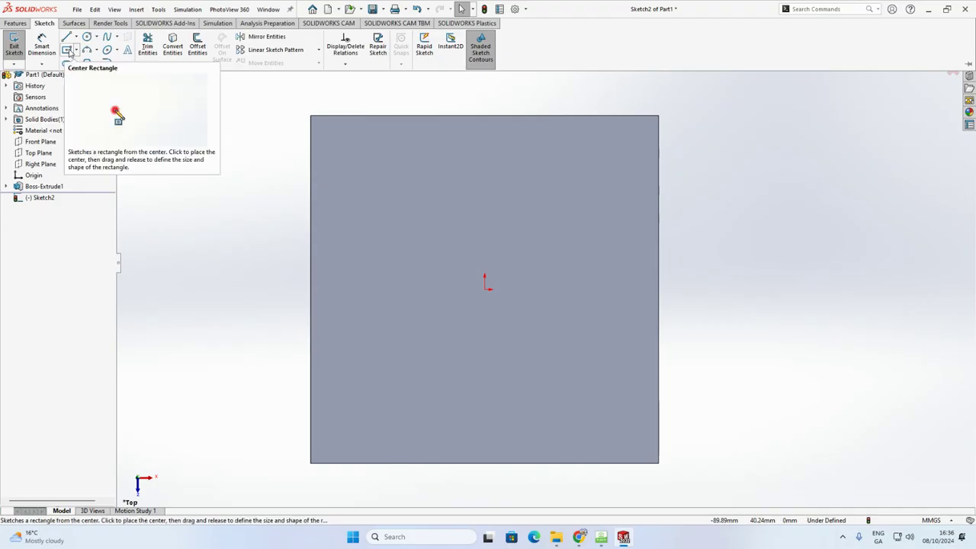
click(199, 47)
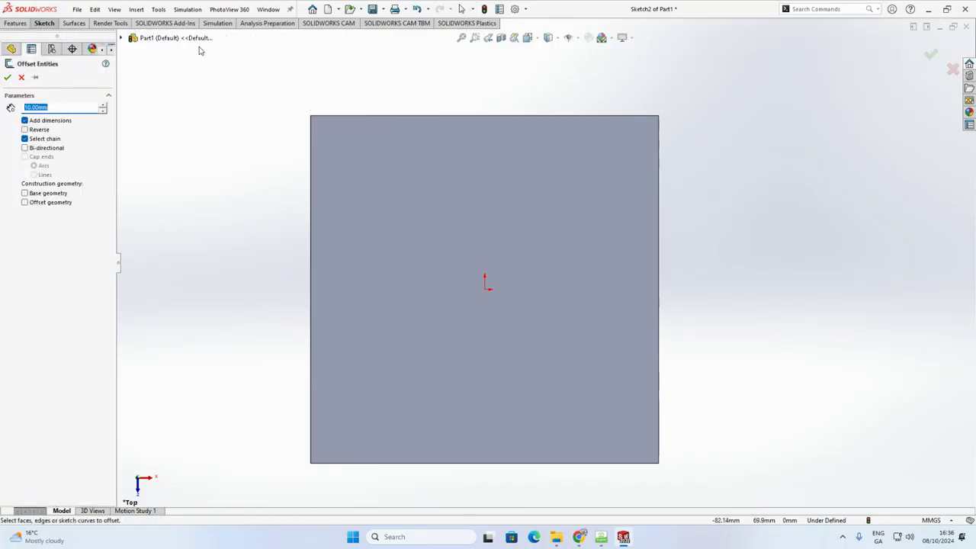
click(51, 107)
text(15)
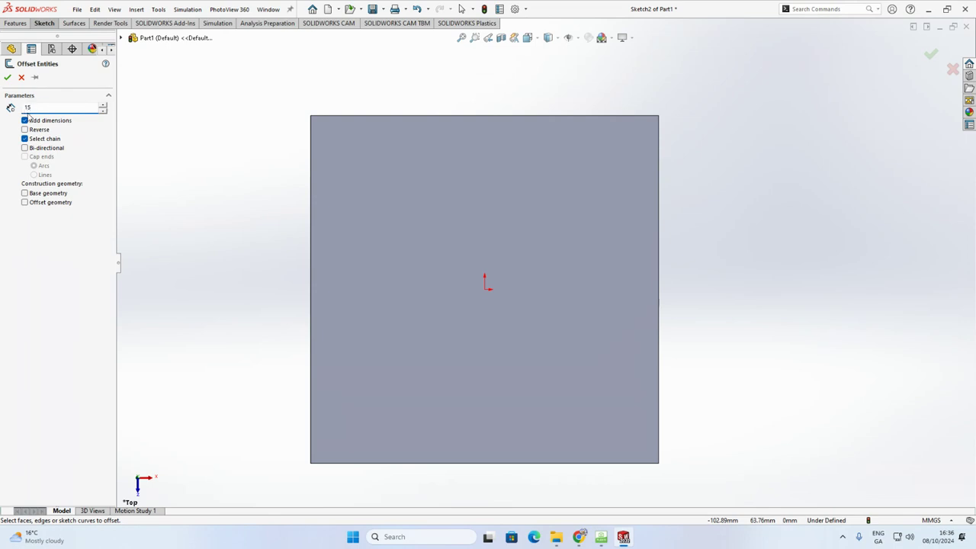
key(Return)
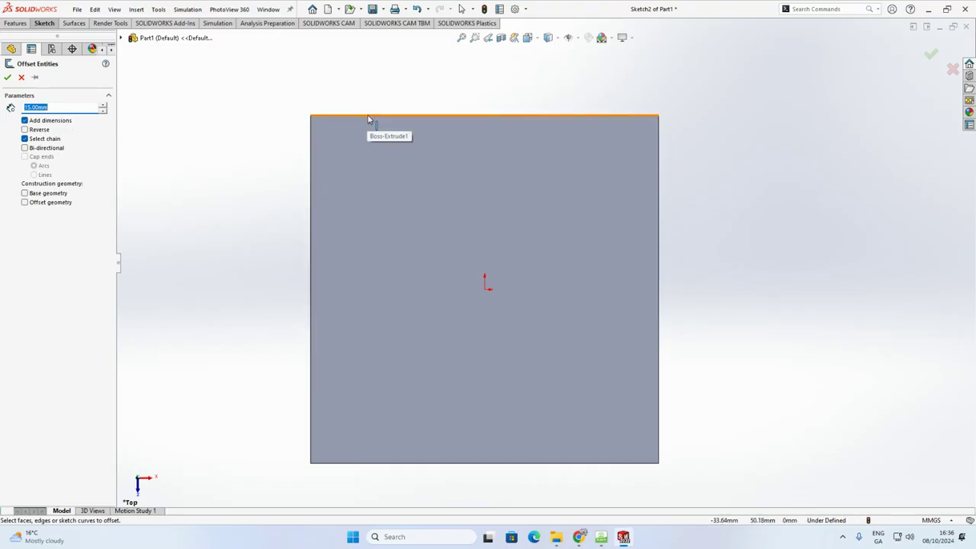
click(415, 120)
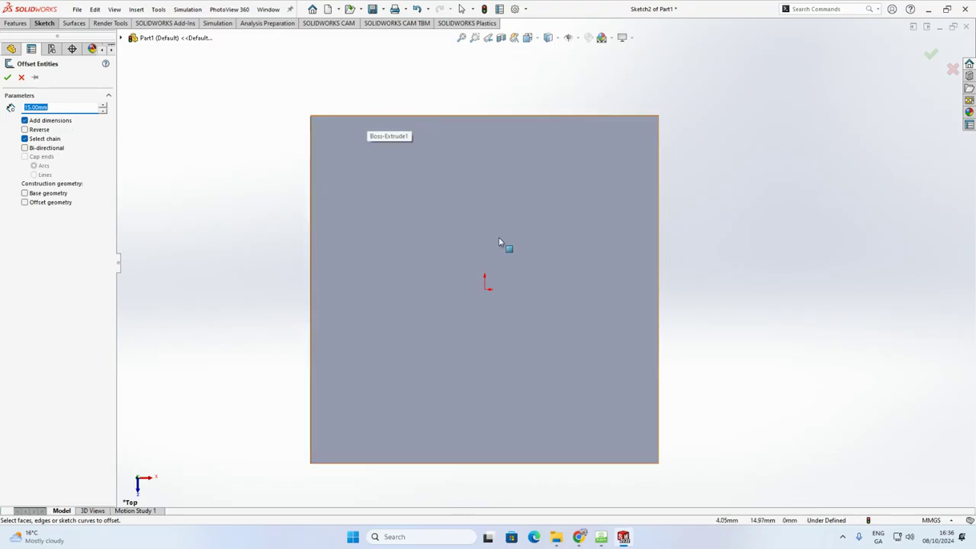
click(447, 118)
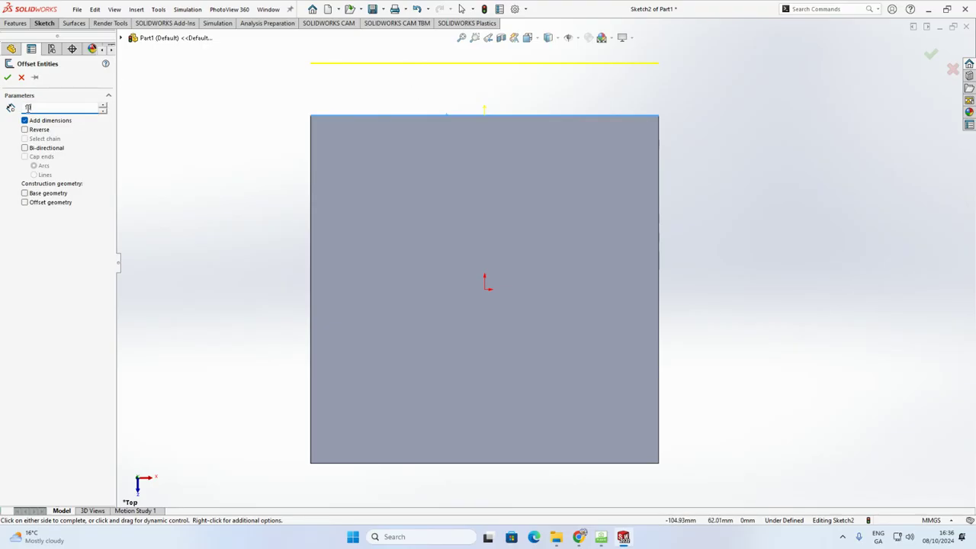
- Try offset distances of 10 mm and 5 mm for the back edge, and return the distance to 15 mm
key(Return)
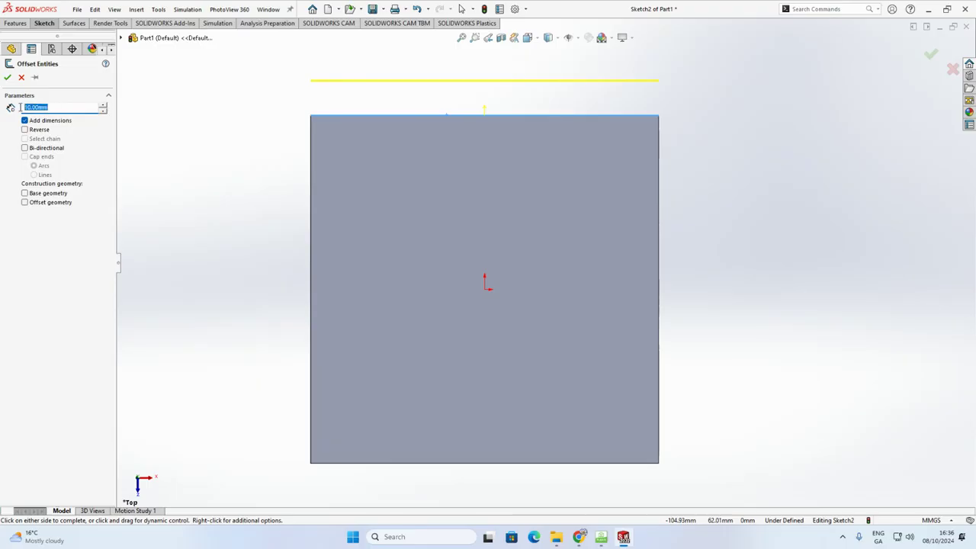
text(5)
key(Return)
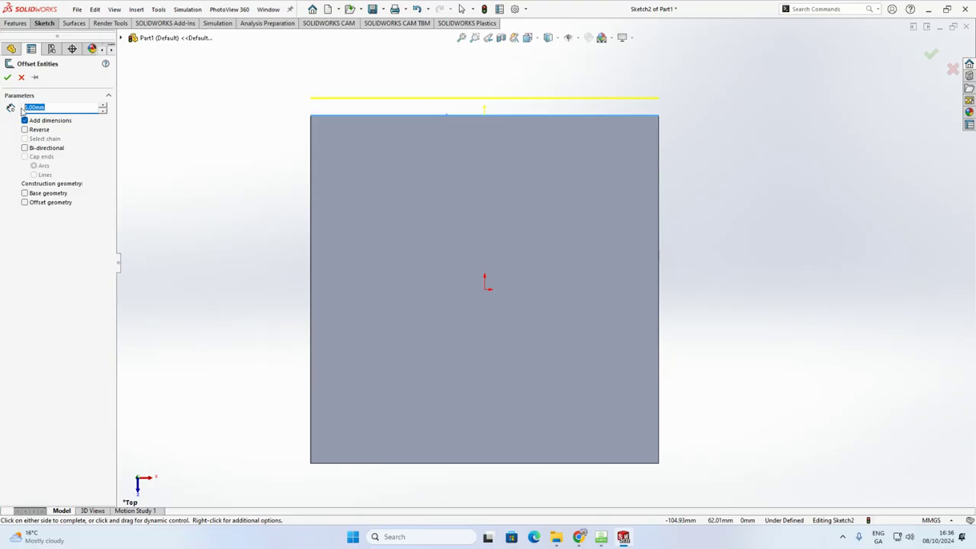
text(15)
key(Return)
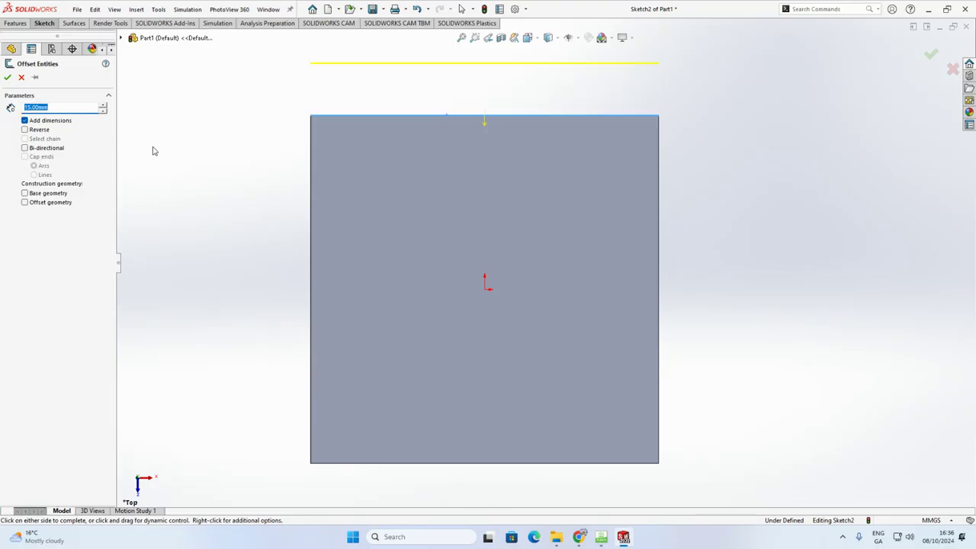
- Add the top face's other three edges to the 15 mm offset, reverse it inward and accept it
click(311, 202)
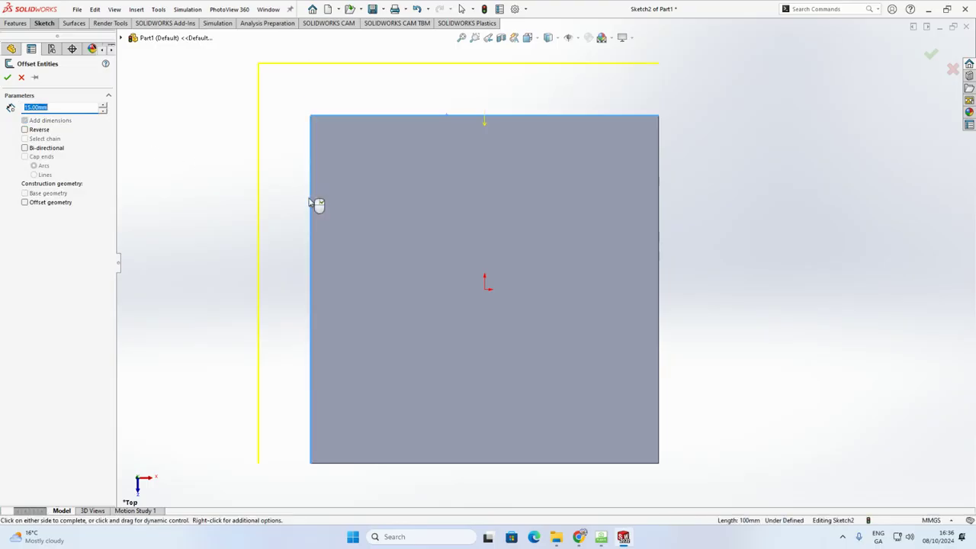
click(371, 463)
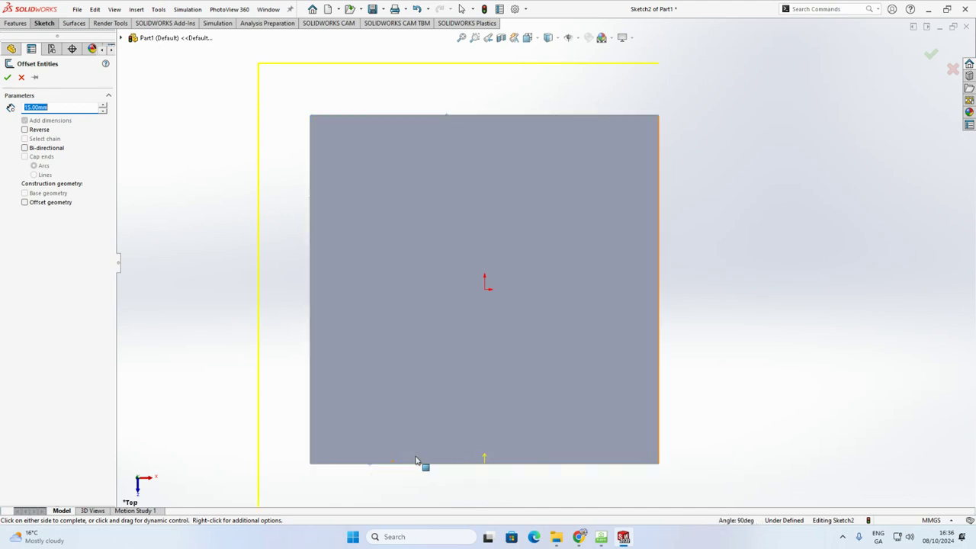
click(657, 336)
scroll(610, 351, up, 2)
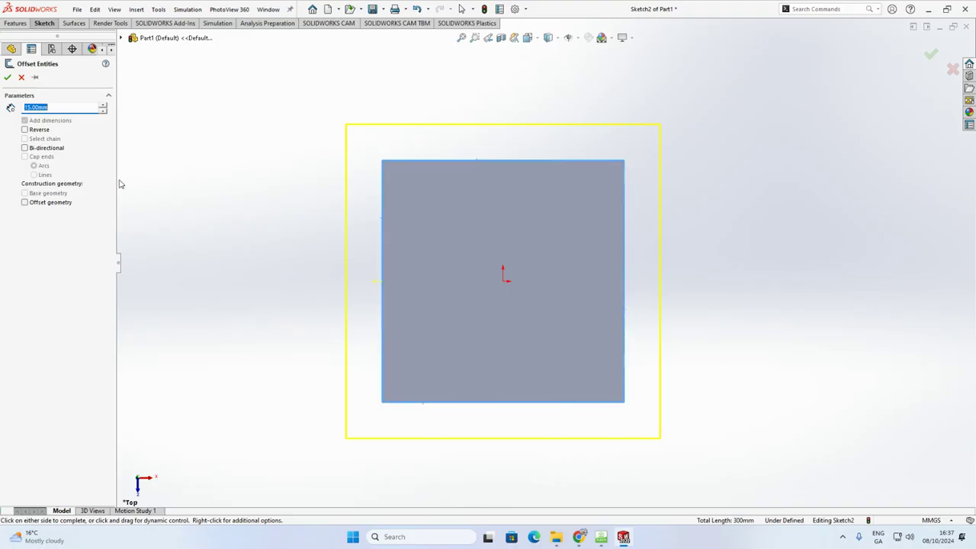
click(24, 130)
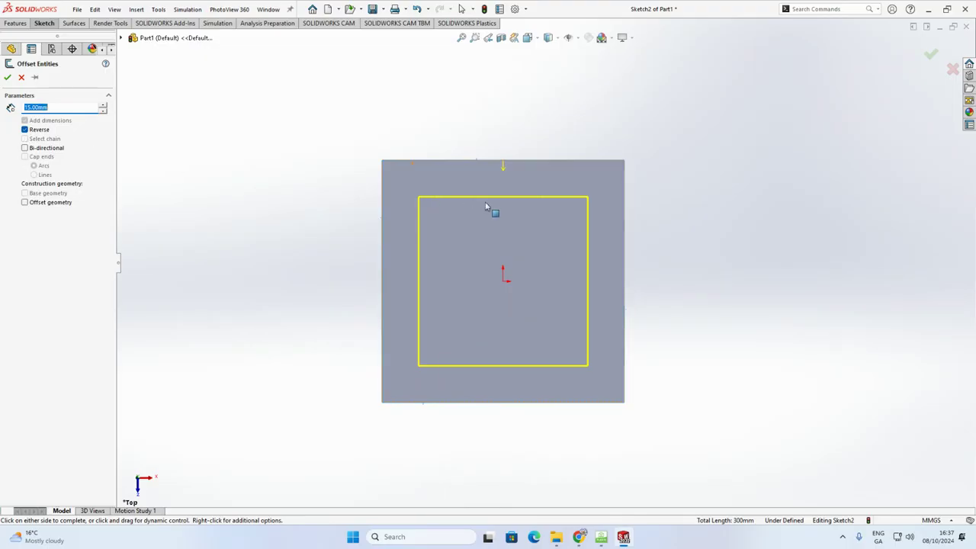
click(8, 78)
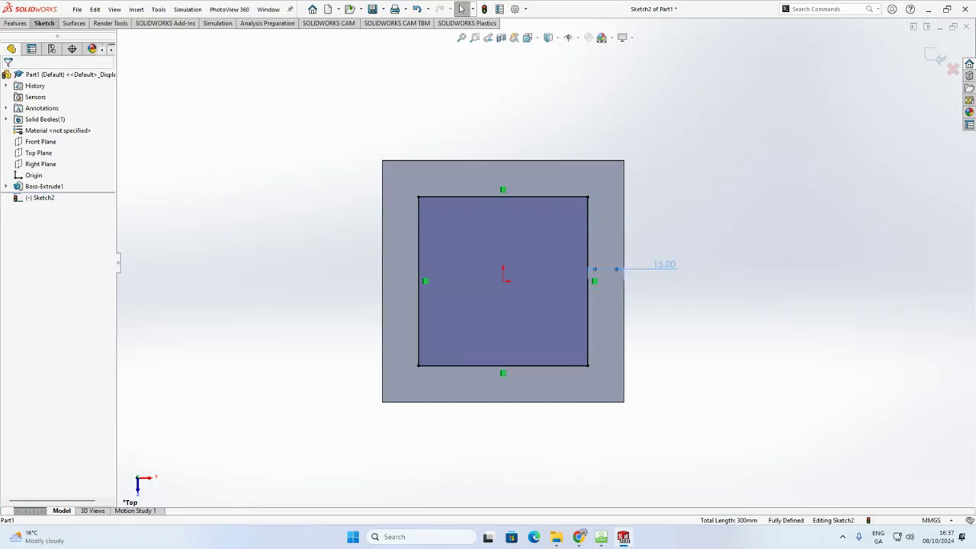
click(664, 265)
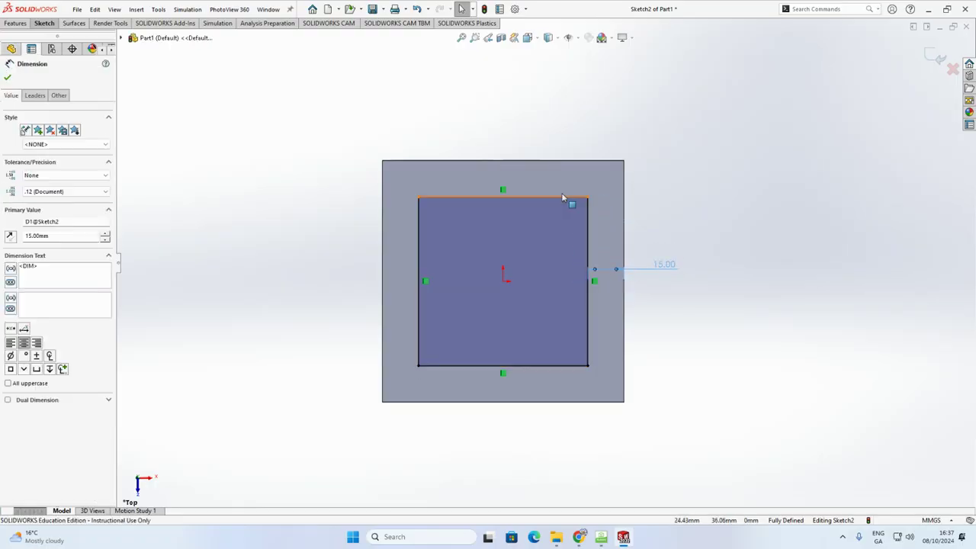
click(455, 129)
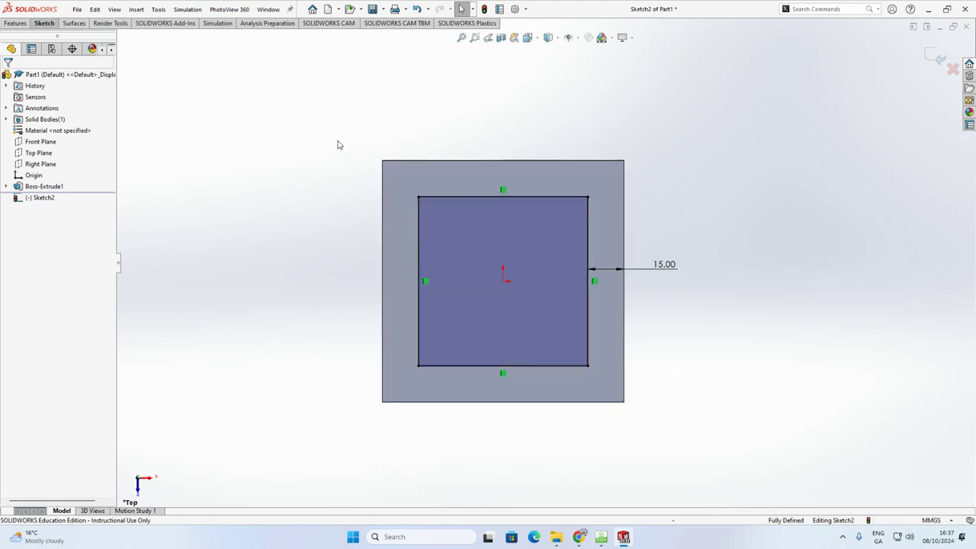
- Convert all four lines of the inner offset square to construction geometry
click(447, 200)
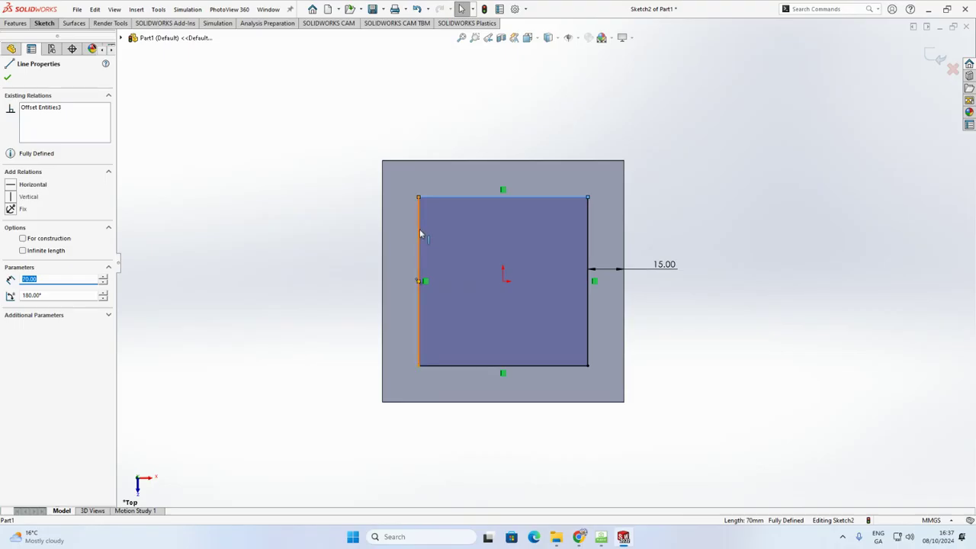
ctrl+click(419, 234)
ctrl+click(462, 366)
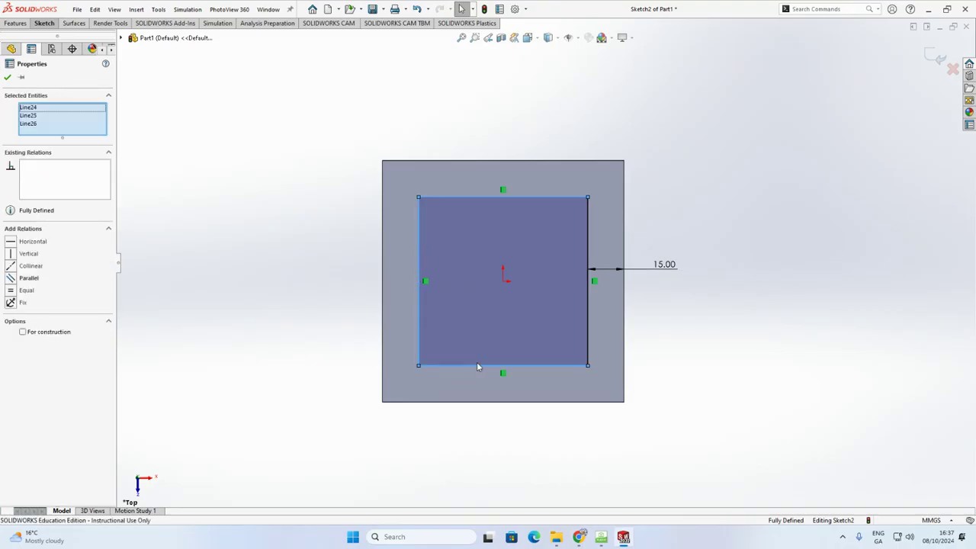
ctrl+click(590, 335)
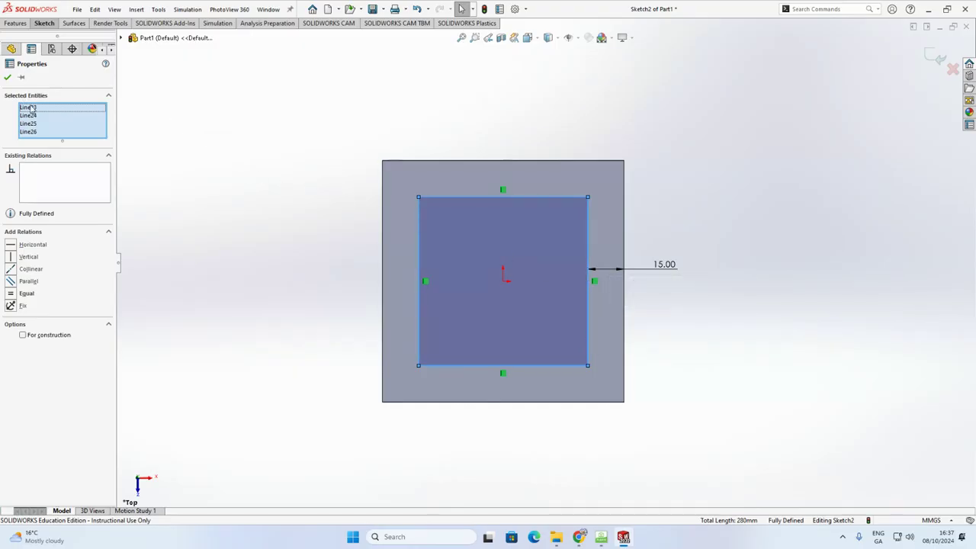
click(23, 335)
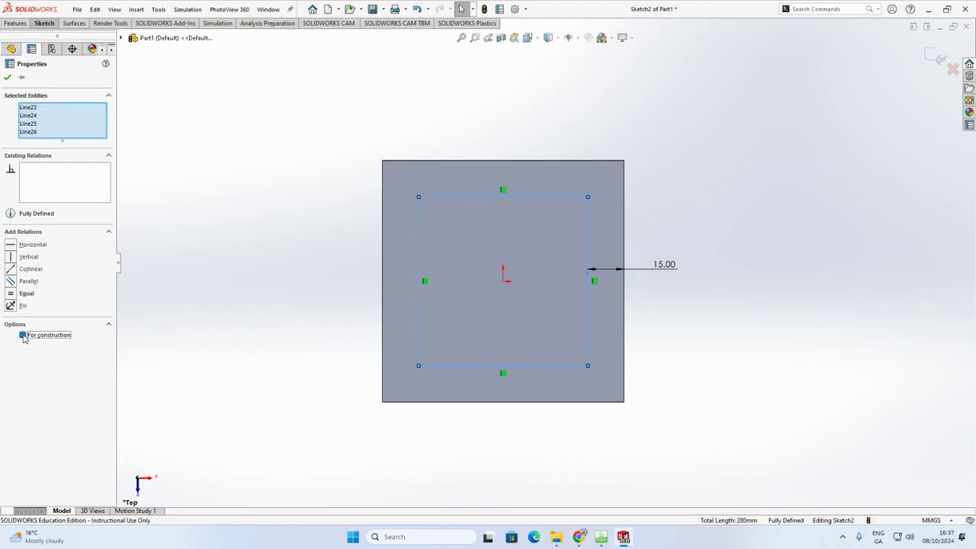
click(6, 77)
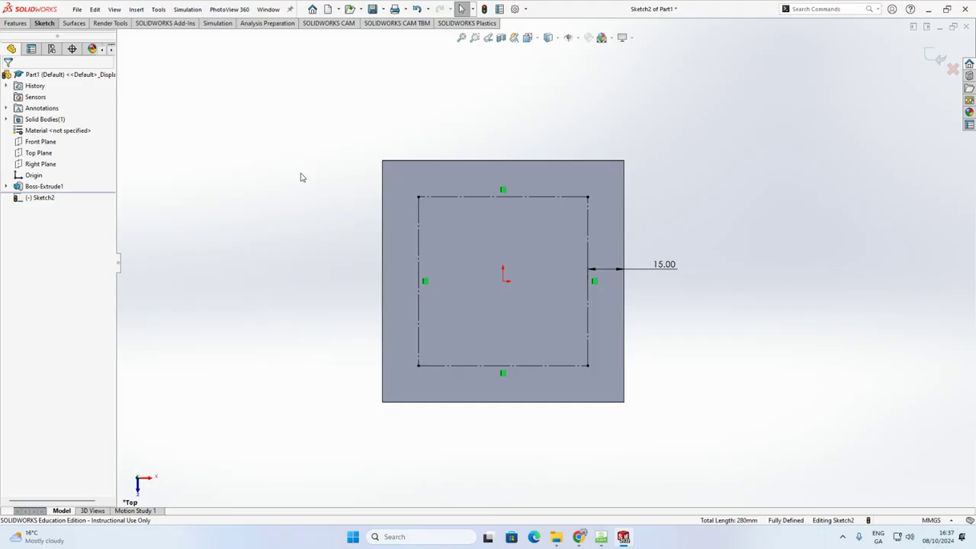
- Draw a horizontal centerline joining the midpoints of the construction square's left and right sides
mouse_move(425, 282)
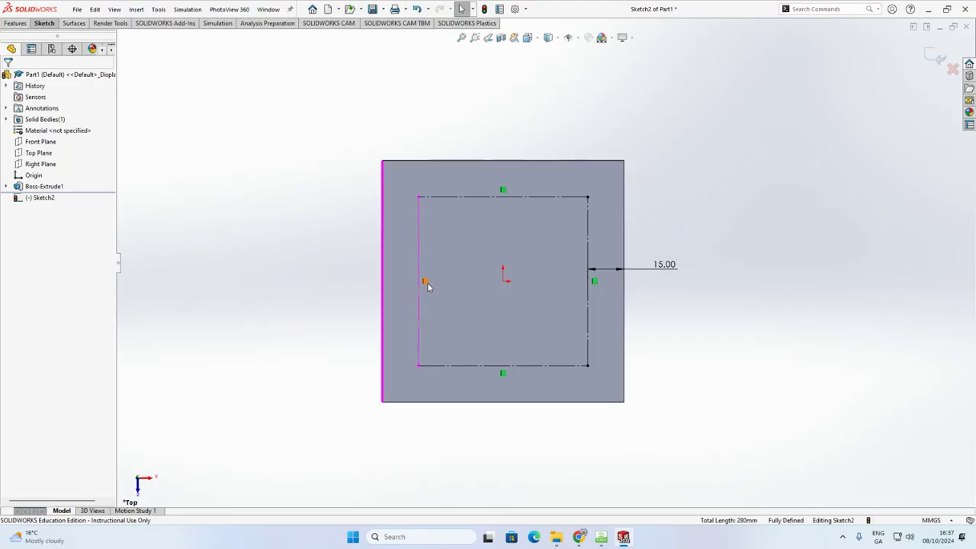
click(47, 23)
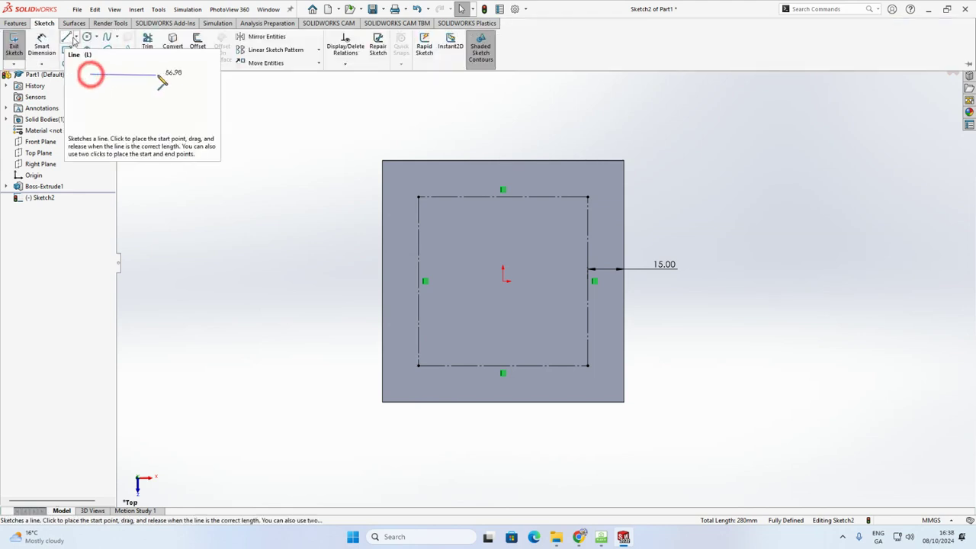
click(77, 37)
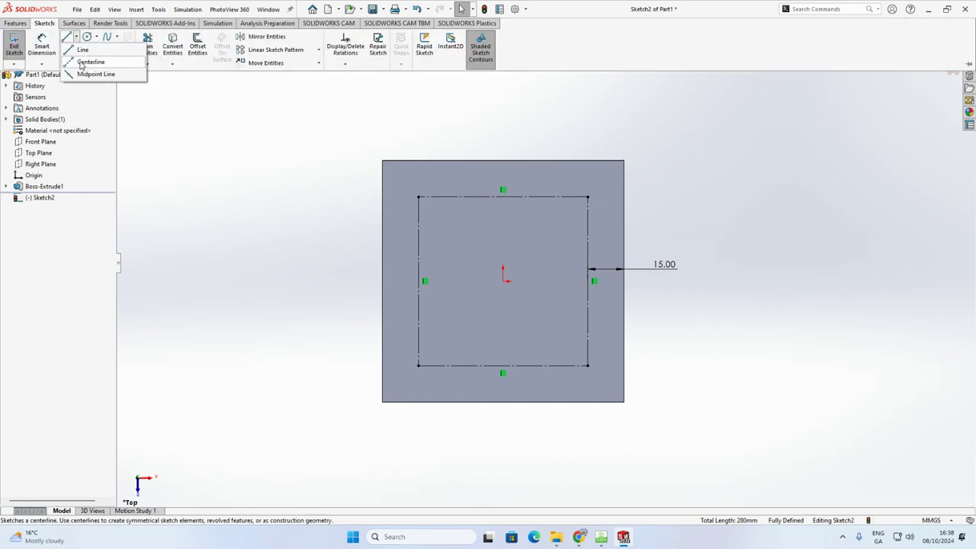
click(90, 62)
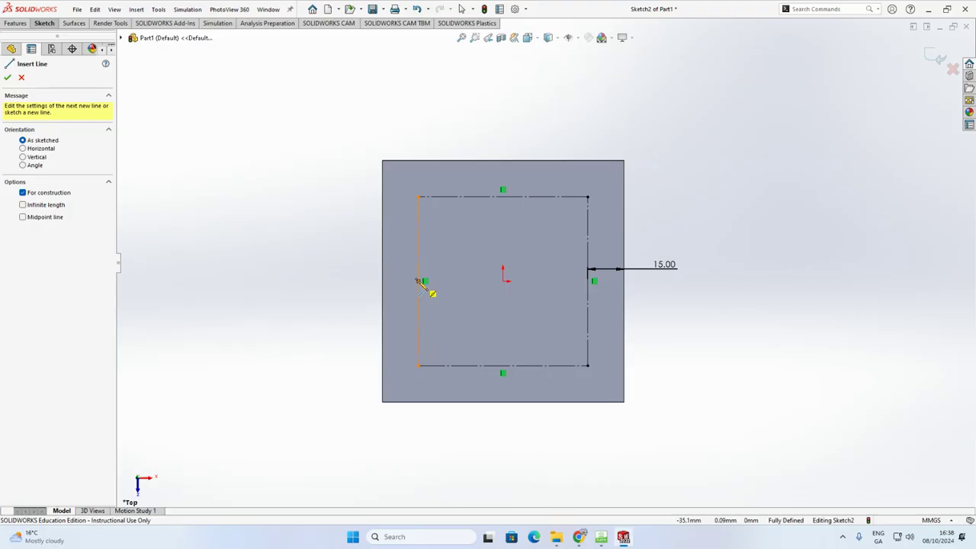
click(418, 280)
click(420, 282)
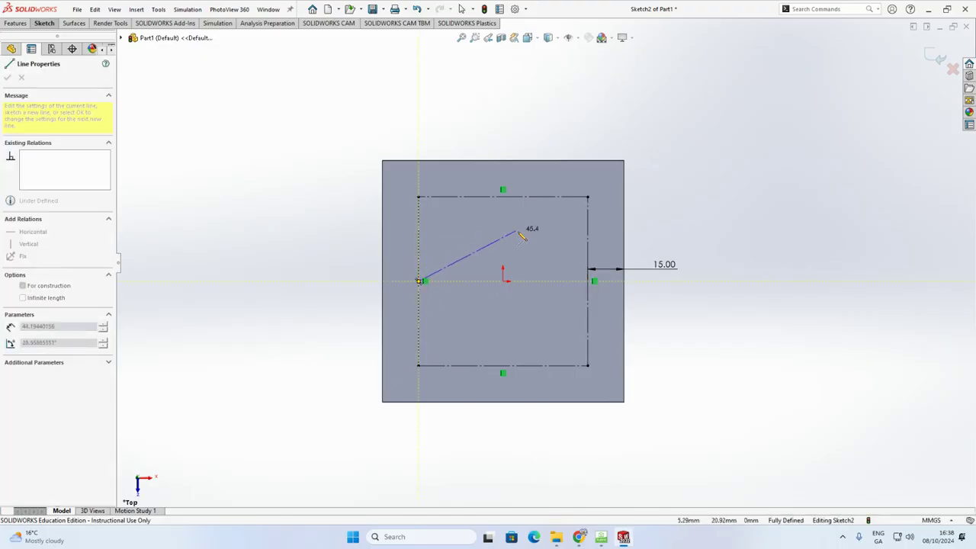
click(588, 280)
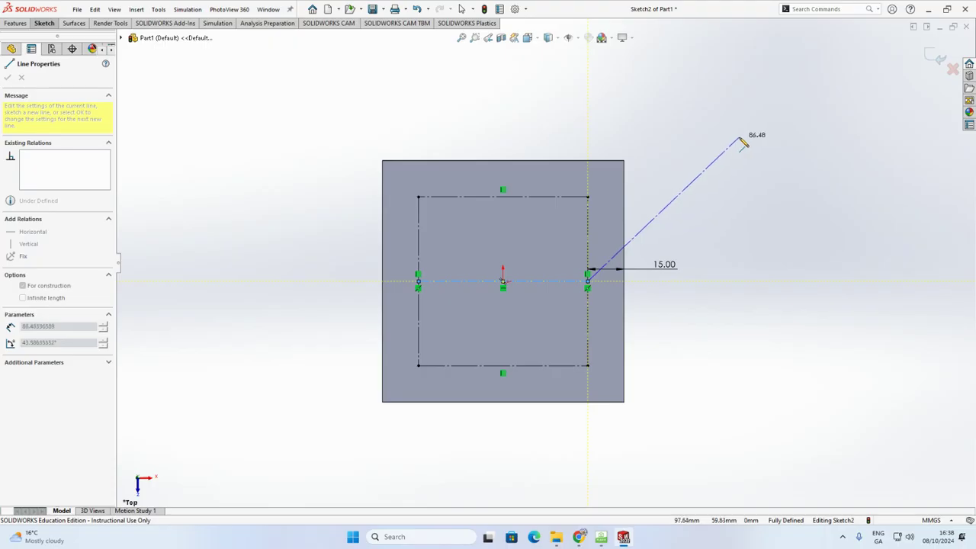
key(Escape)
key(Escape)
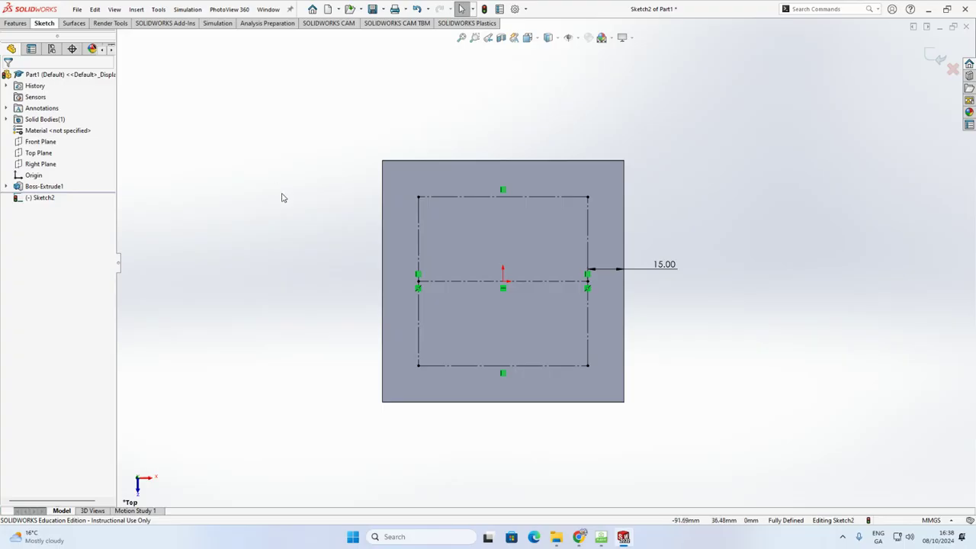
- Draw a vertical construction line from the origin to the midpoint of the construction square's lower side
key(l)
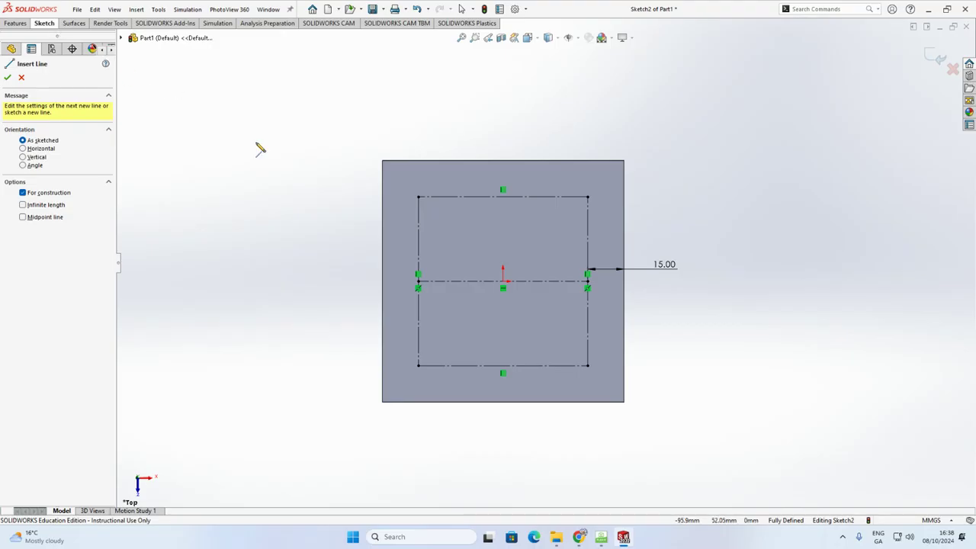
click(503, 283)
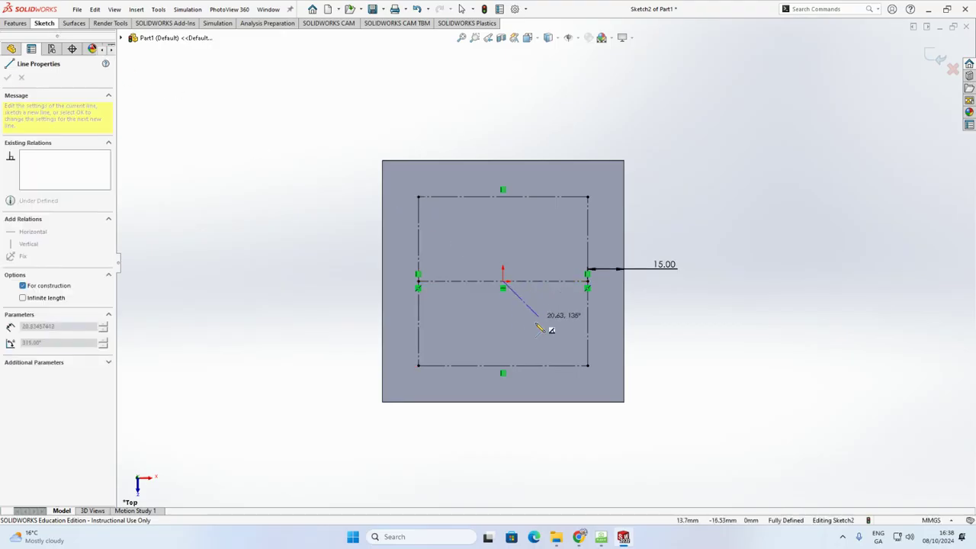
click(503, 366)
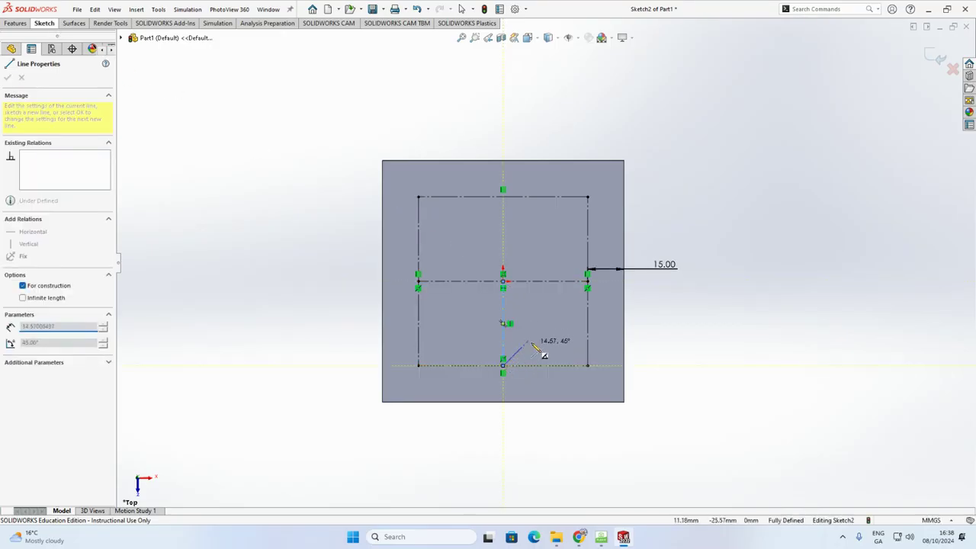
key(Escape)
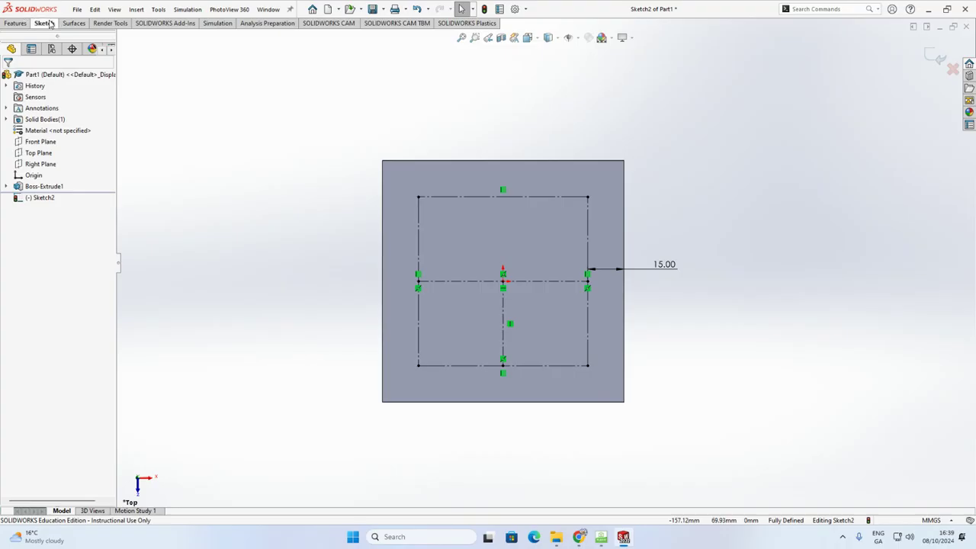
- Sketch a circle with a radius of about 6.7 mm centred on the construction square's upper-left corner
click(47, 24)
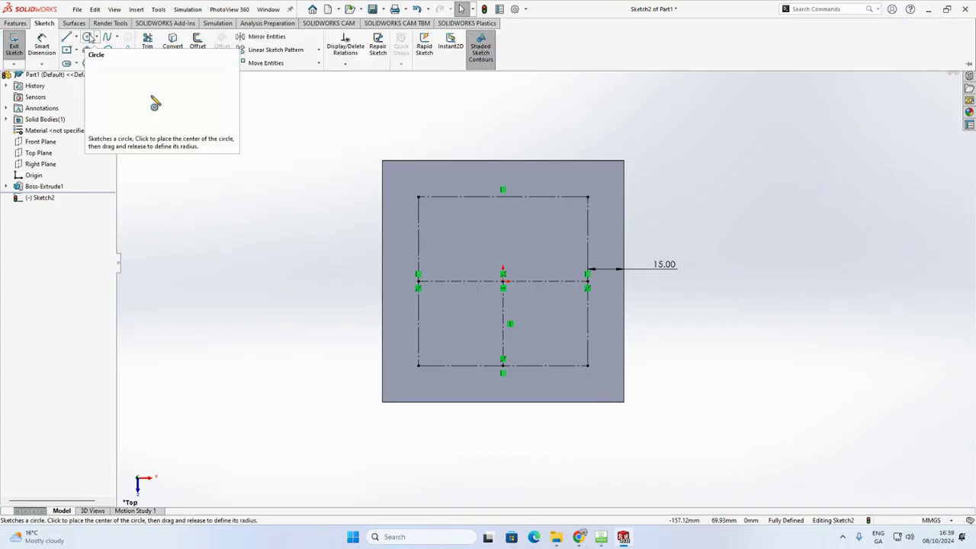
click(96, 37)
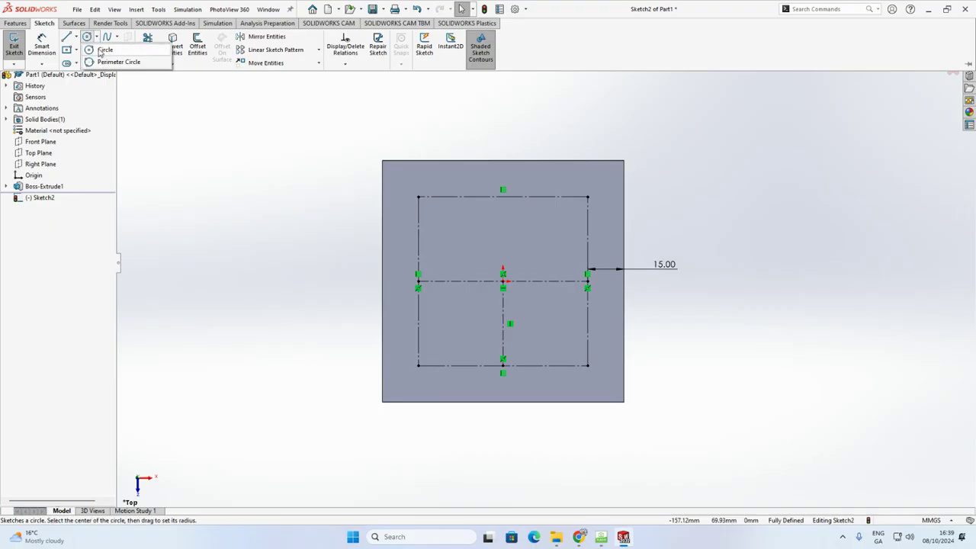
click(100, 51)
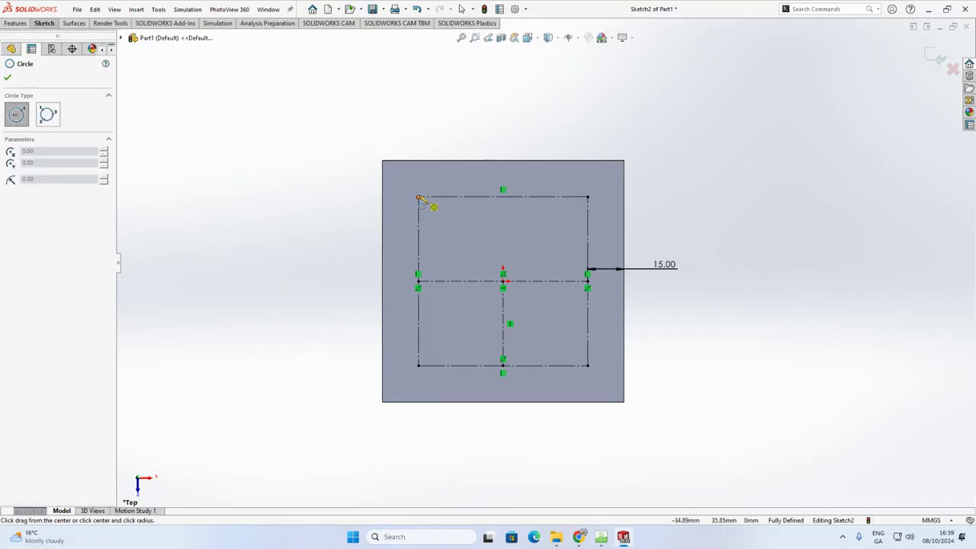
scroll(420, 200, down, 2)
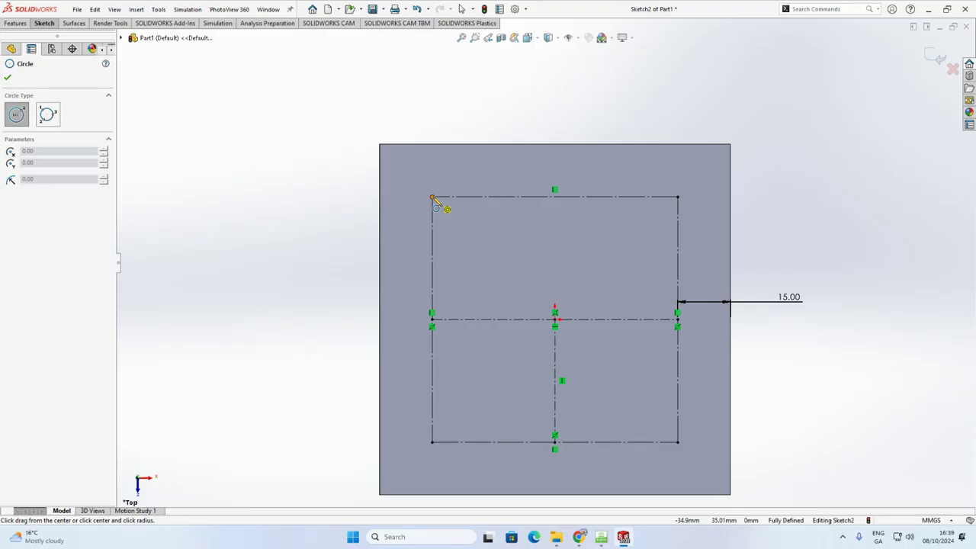
click(432, 198)
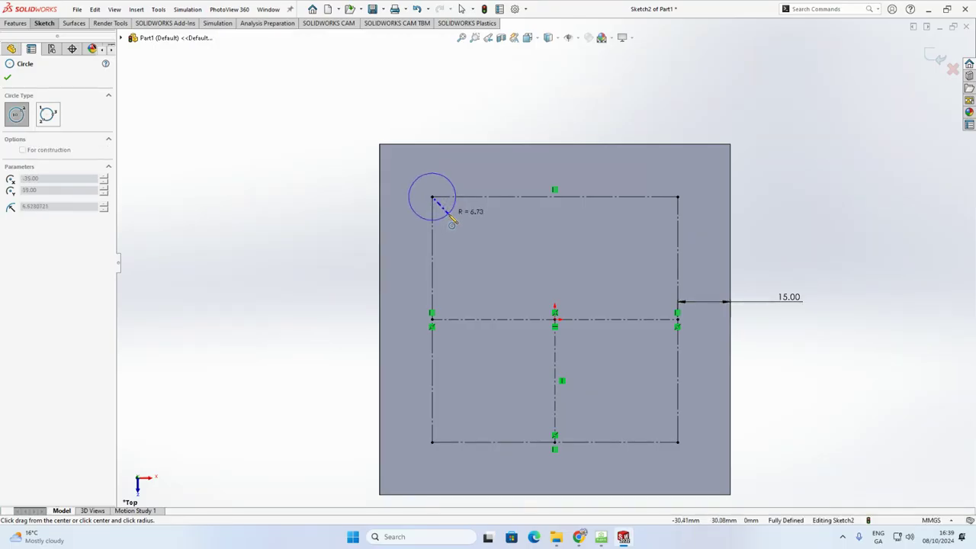
click(450, 219)
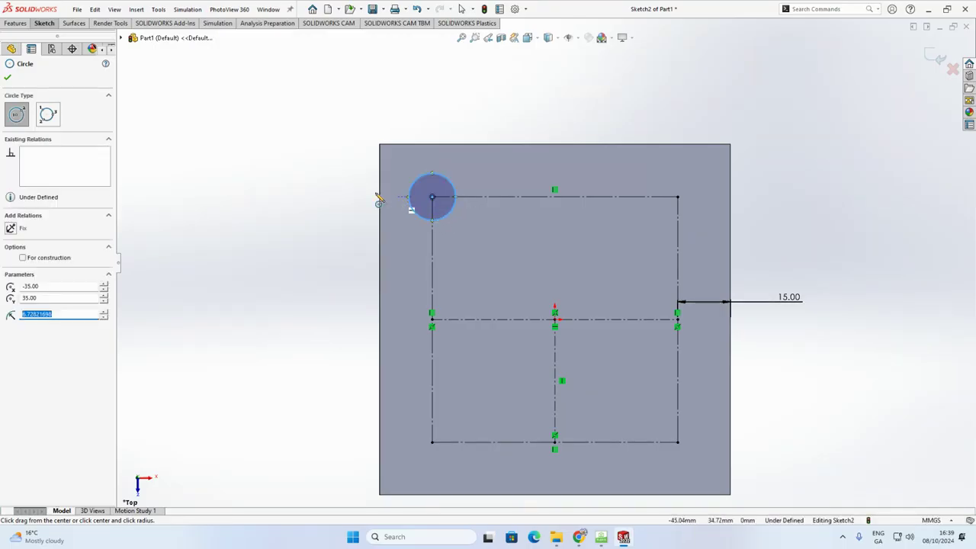
- Sketch a six-sided polygon with an inscribed circle diameter of about 19.9 mm, centred on the midpoint of the construction square's left side
click(44, 25)
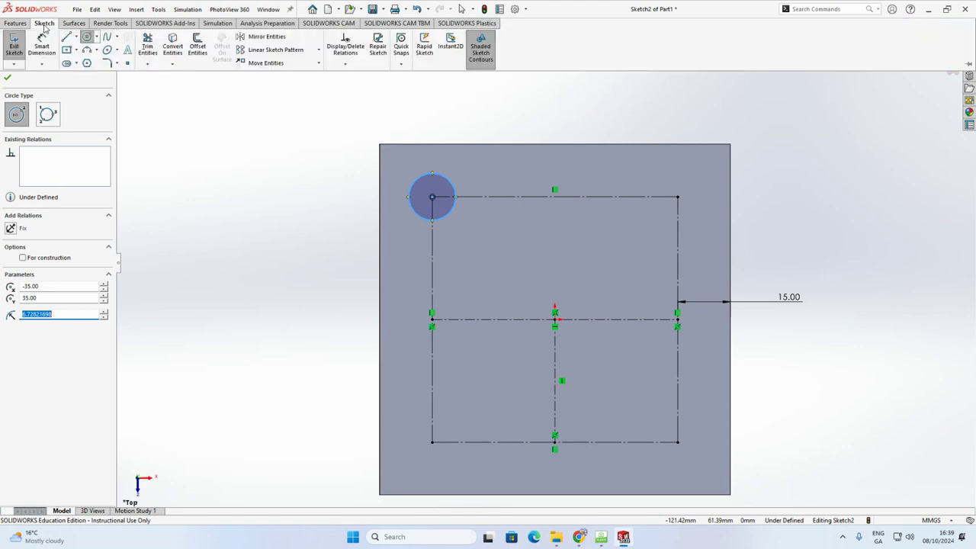
click(87, 64)
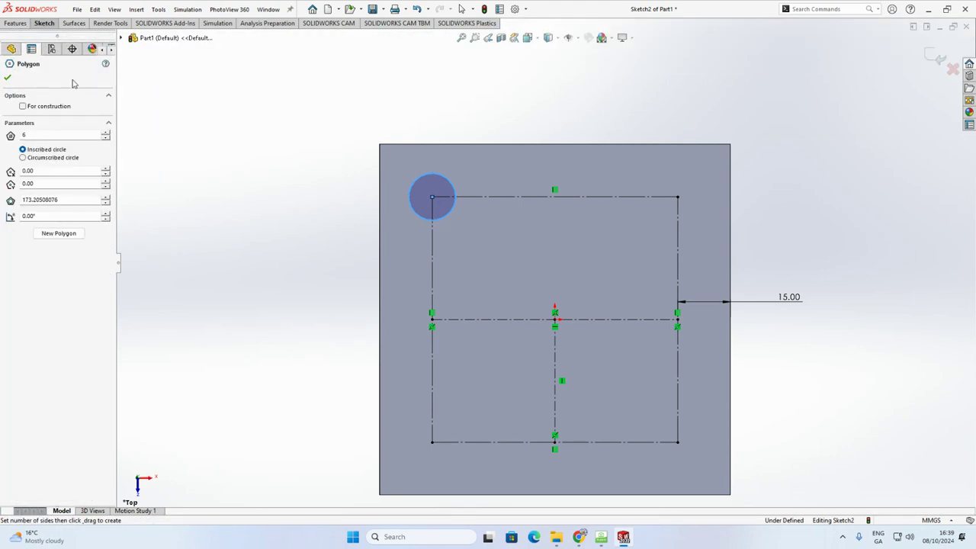
double_click(29, 135)
key(Return)
double_click(26, 135)
click(106, 133)
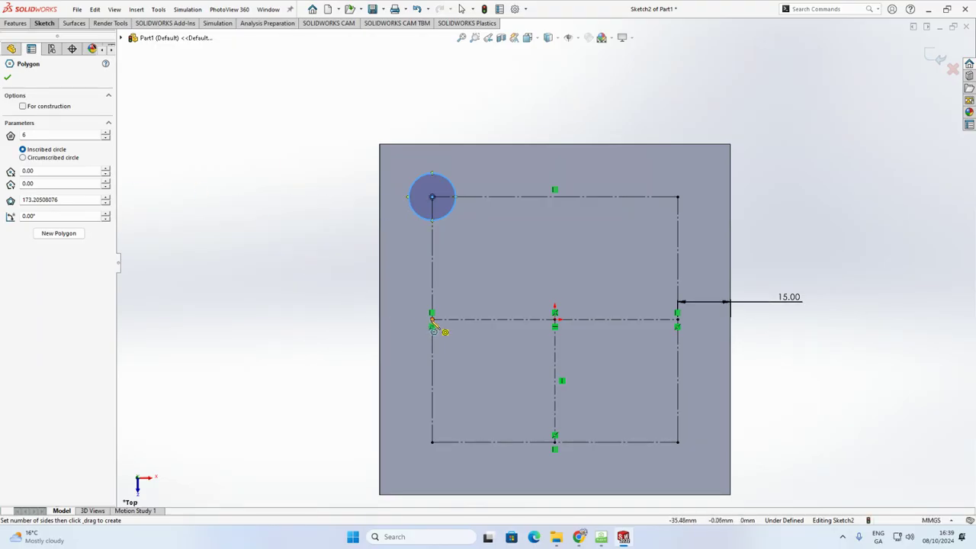
scroll(433, 324, down, 1)
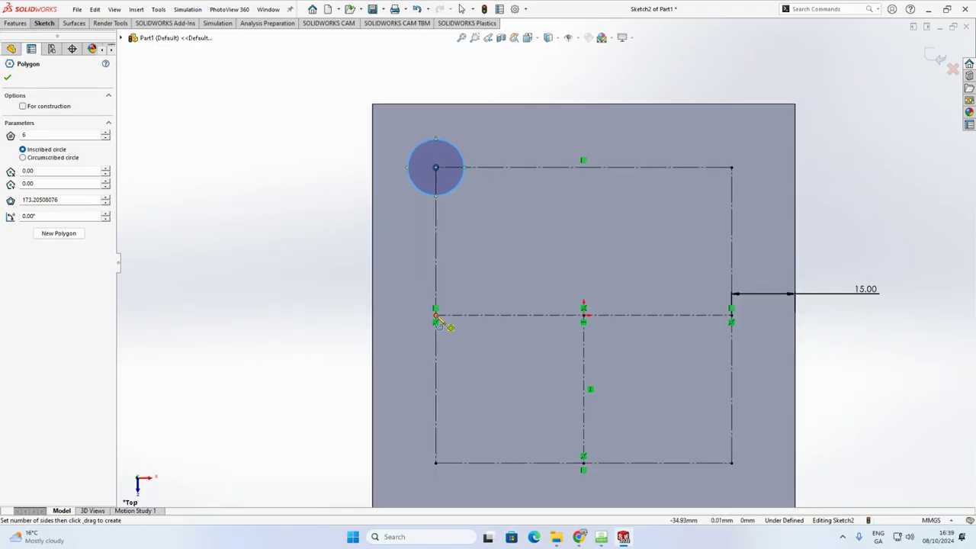
drag(434, 315, 389, 282)
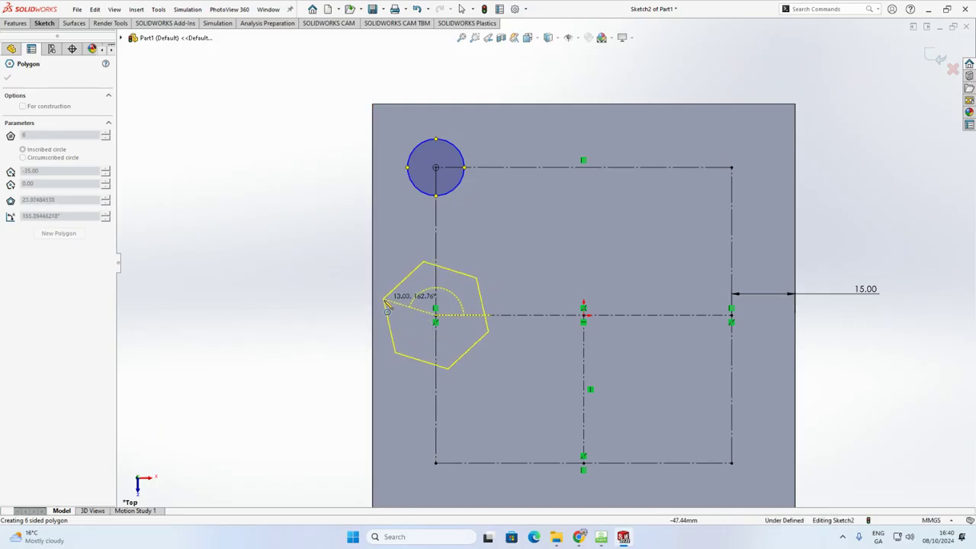
click(399, 352)
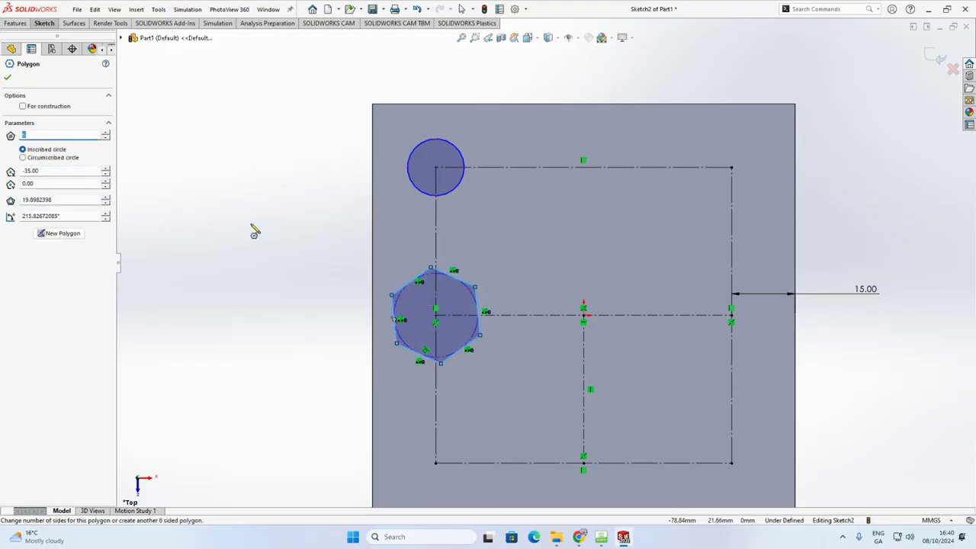
key(Escape)
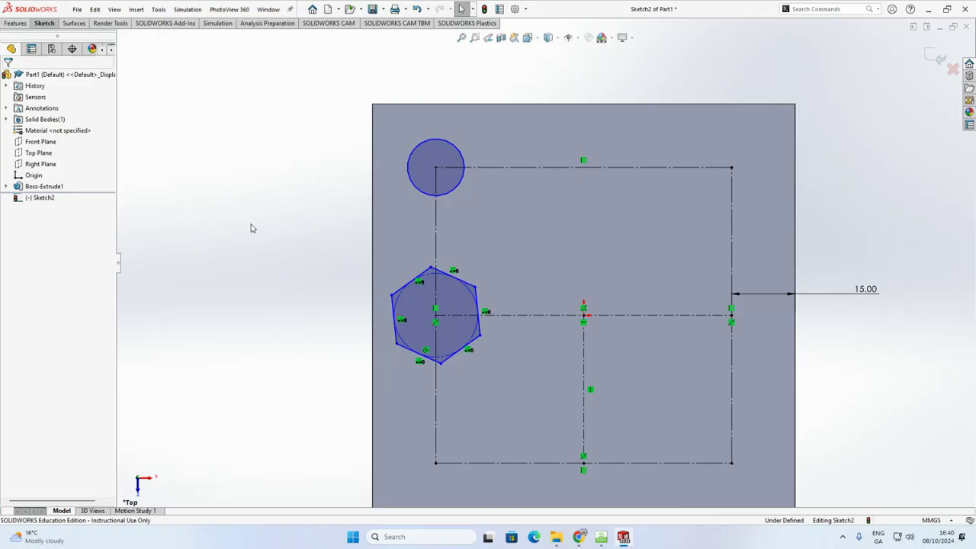
- Dimension the diameter of the circle at the construction square's upper-left corner as 10 mm
click(46, 24)
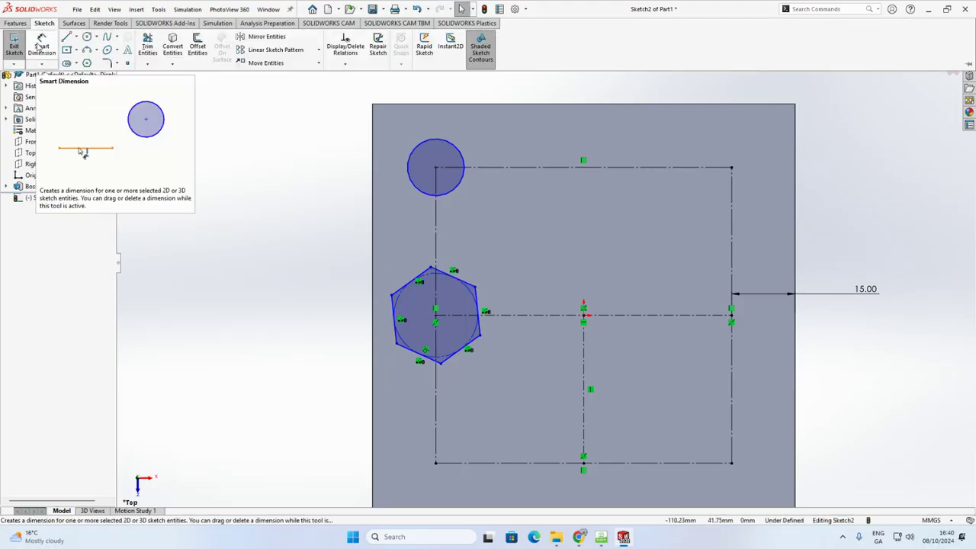
click(37, 44)
click(417, 151)
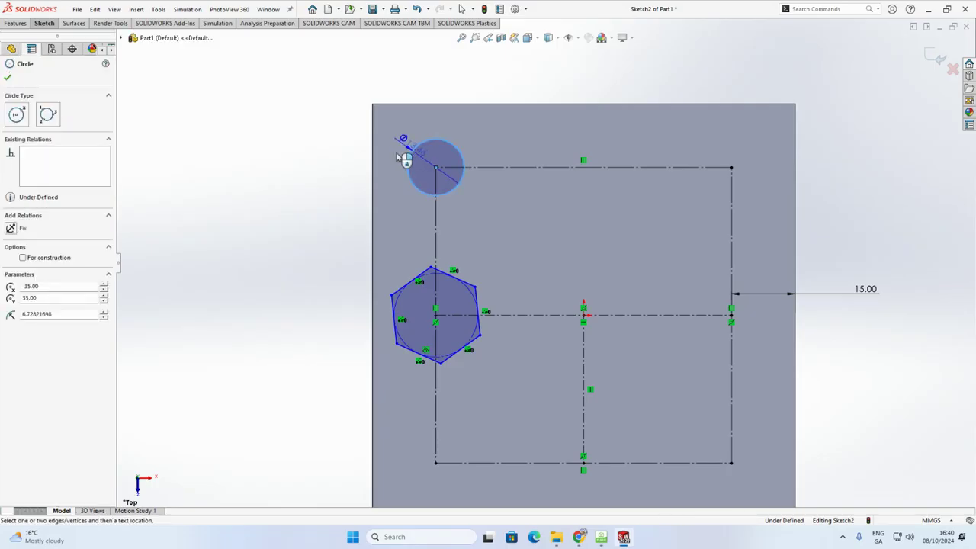
click(331, 172)
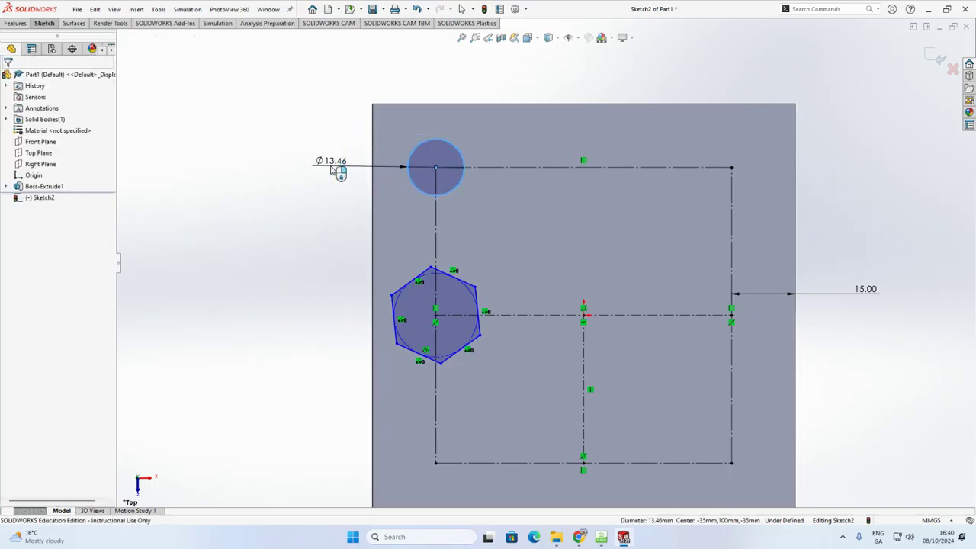
text(10)
key(Return)
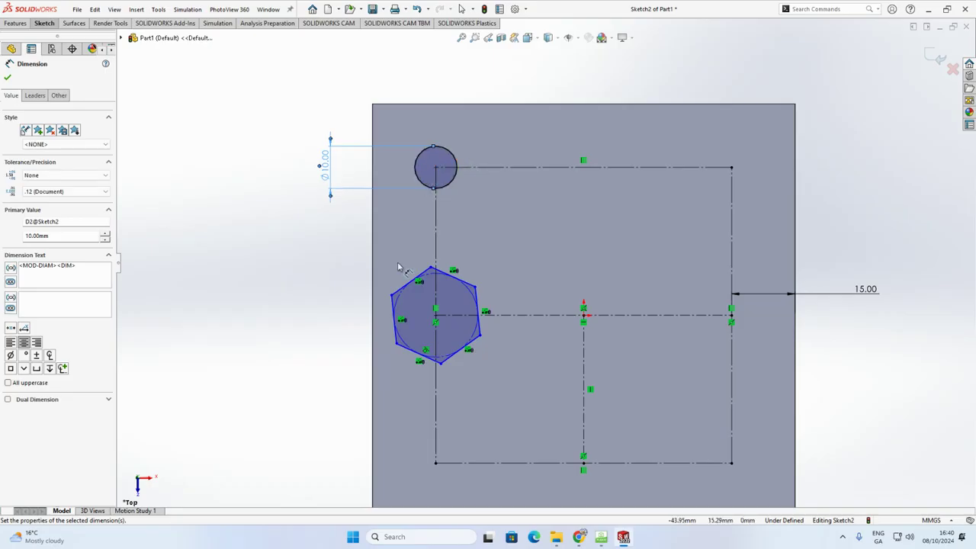
- Dimension the hexagon's lower-left side as 6 mm
scroll(416, 336, down, 3)
click(424, 277)
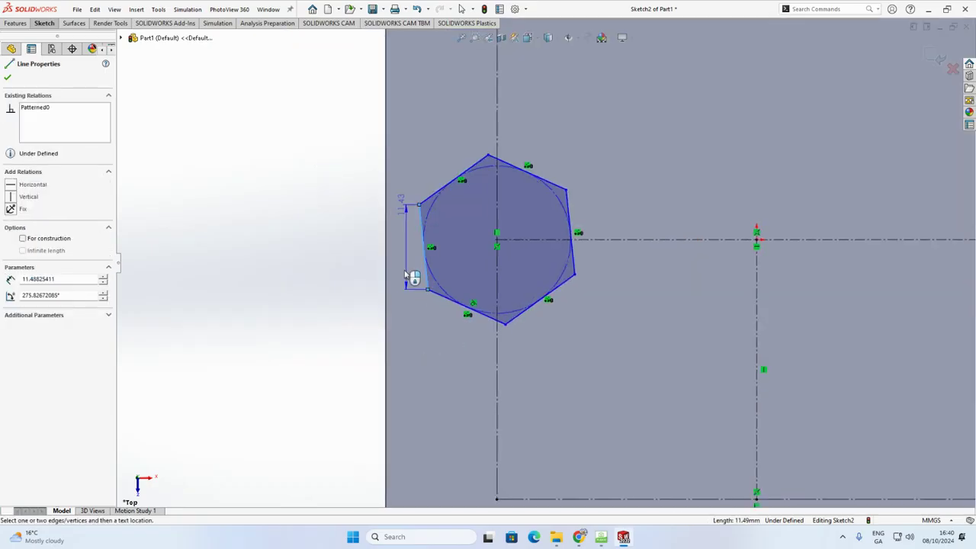
key(Escape)
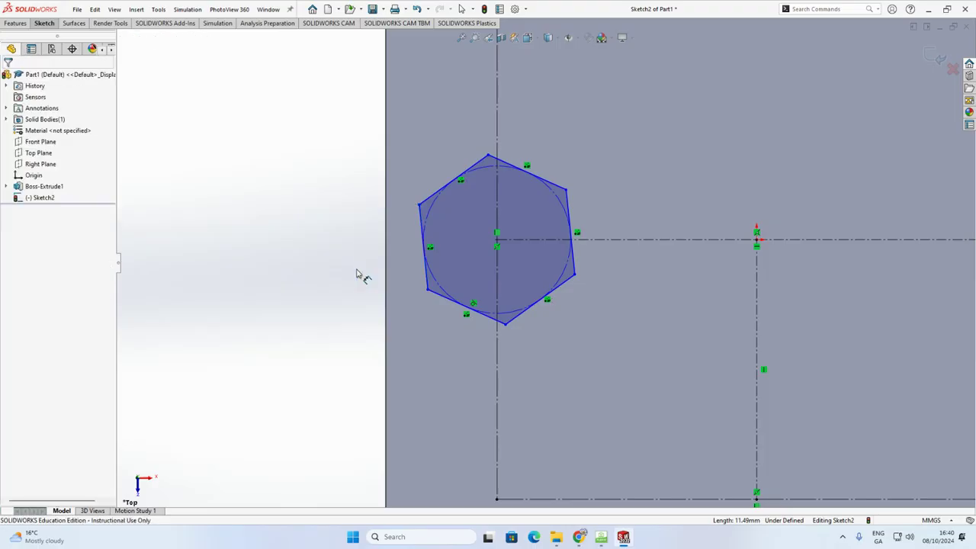
click(447, 302)
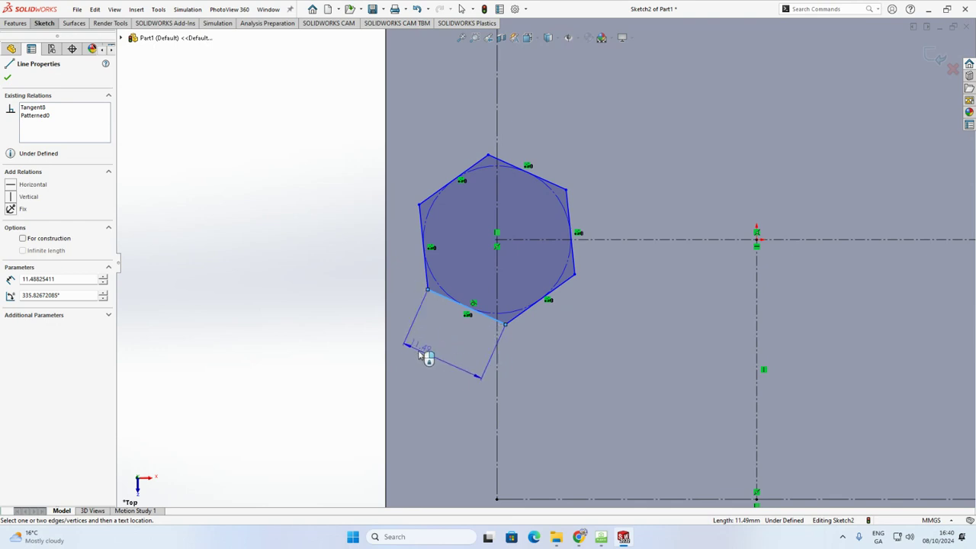
click(425, 392)
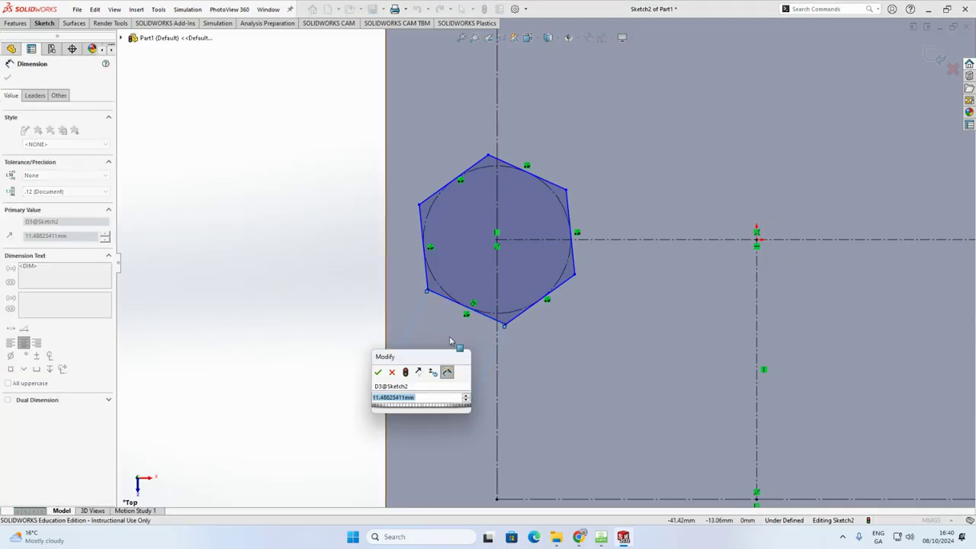
text(6)
key(Return)
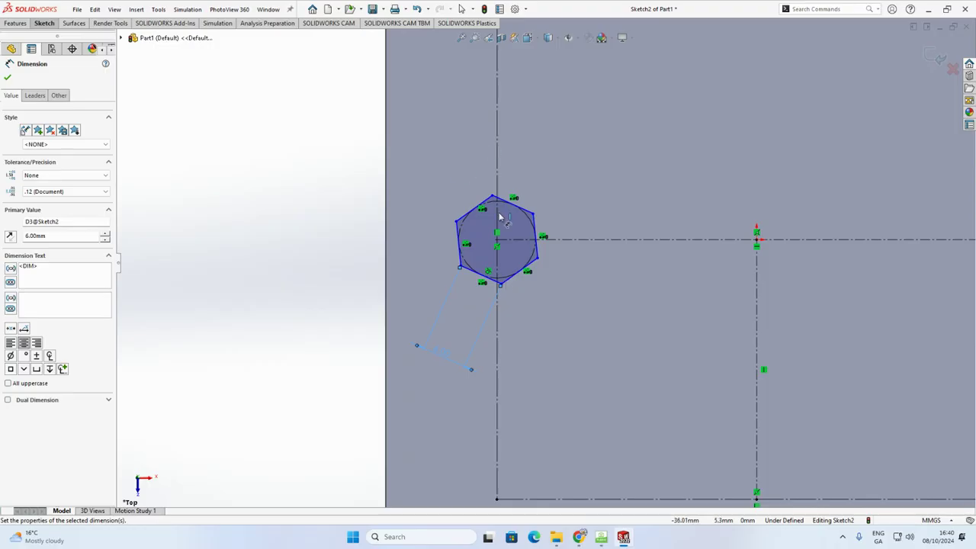
scroll(484, 238, up, 4)
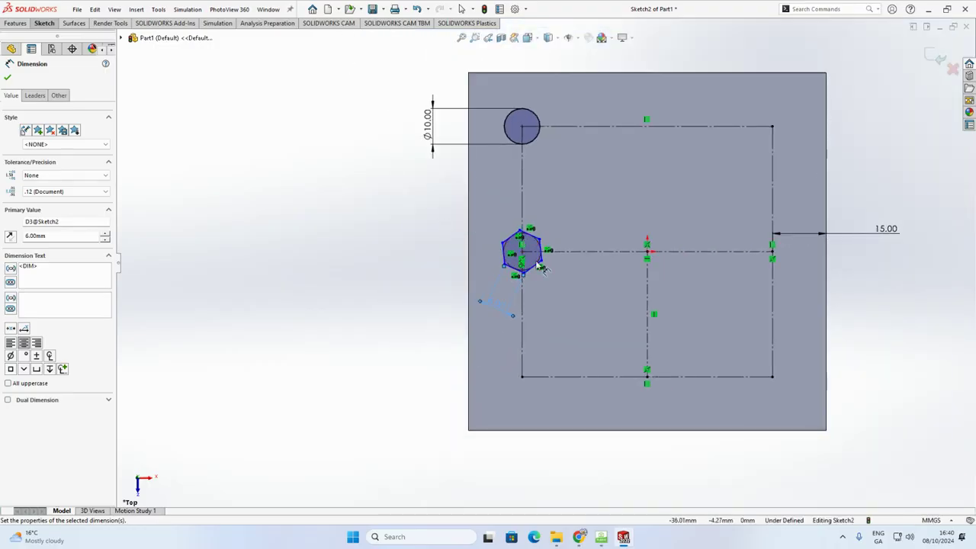
click(446, 241)
- Apply a horizontal relation to the hexagon side carrying the 6 mm dimension
scroll(512, 276, down, 5)
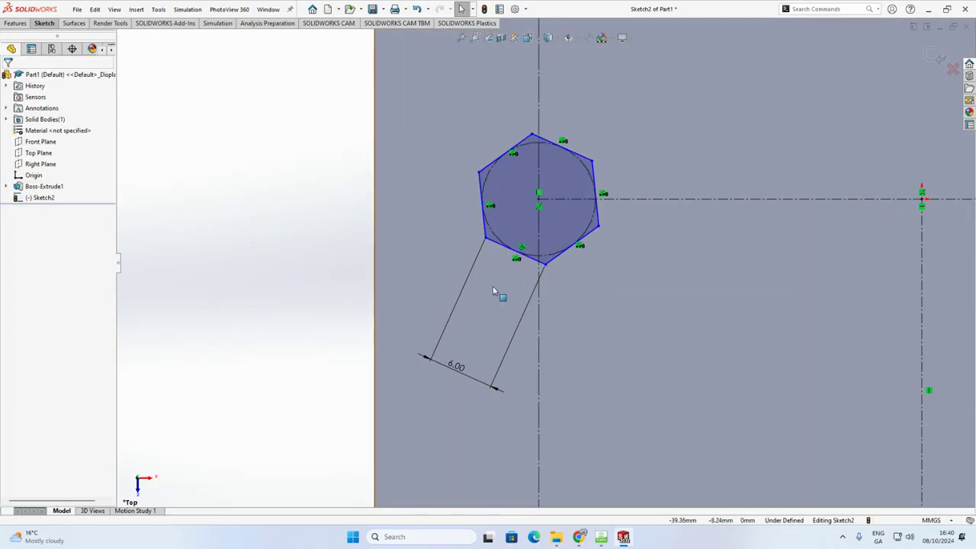
click(500, 246)
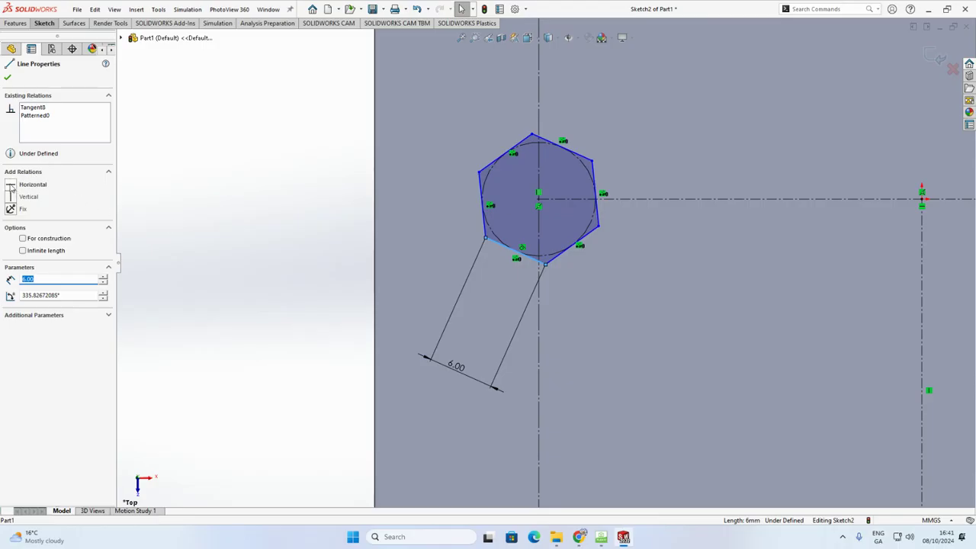
click(11, 186)
click(233, 183)
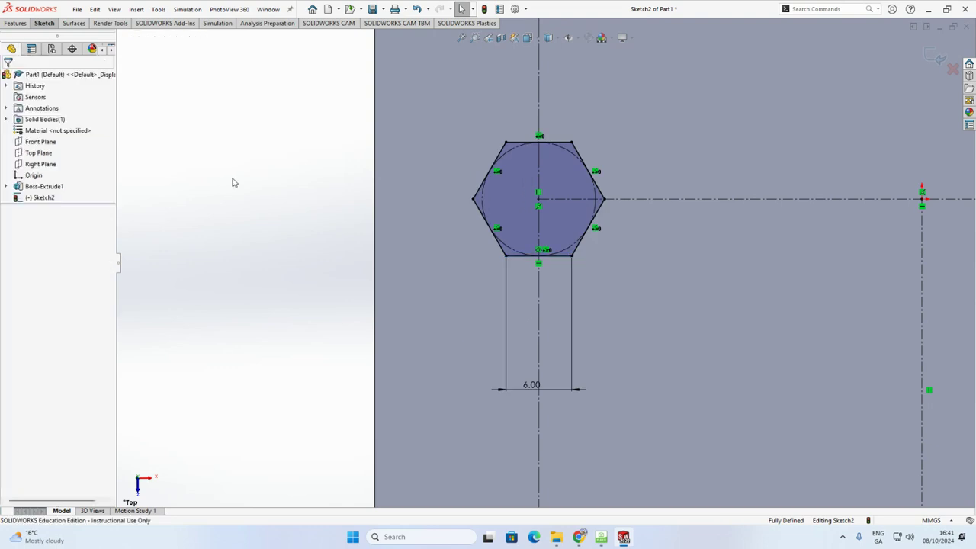
- Set up a linear sketch pattern along the construction square's upper side with 3 instances spaced 20 mm apart
scroll(379, 236, up, 3)
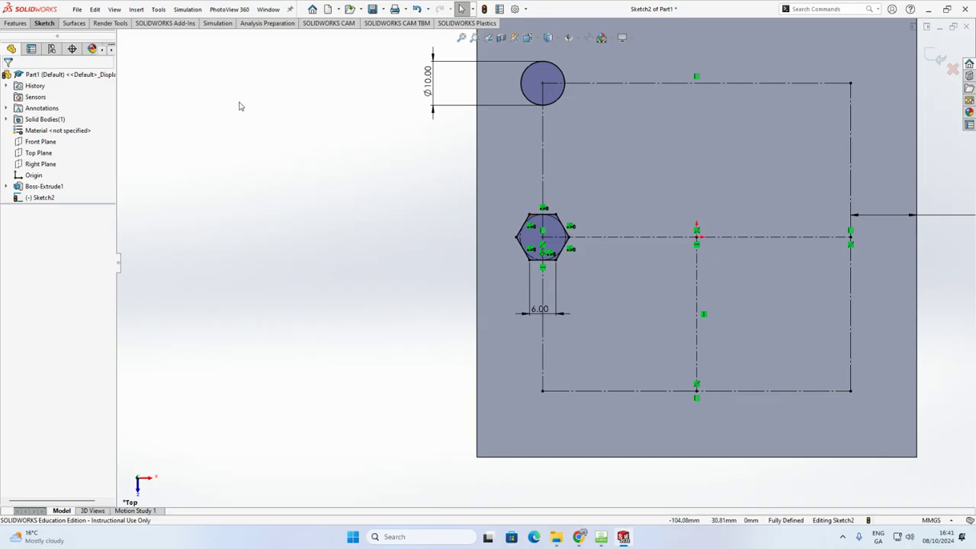
click(44, 24)
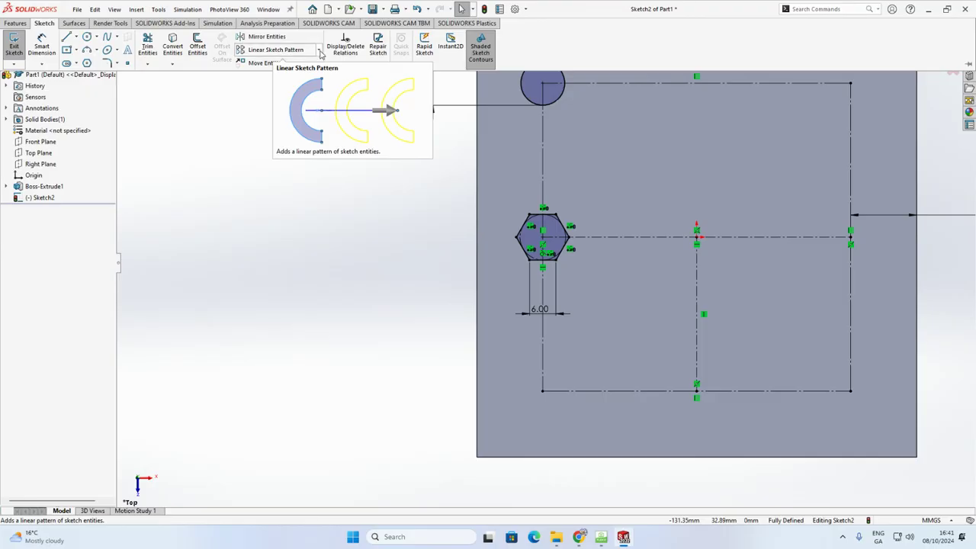
click(320, 50)
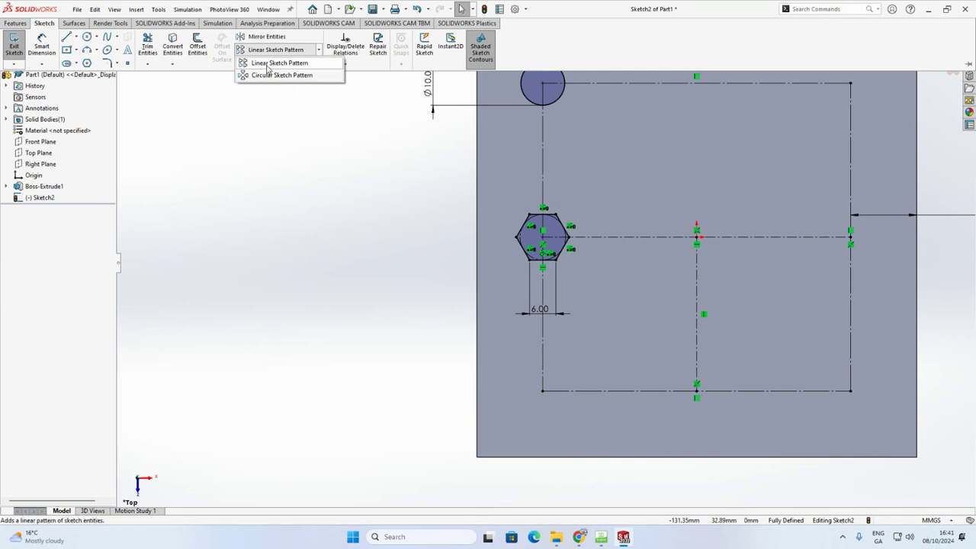
click(268, 64)
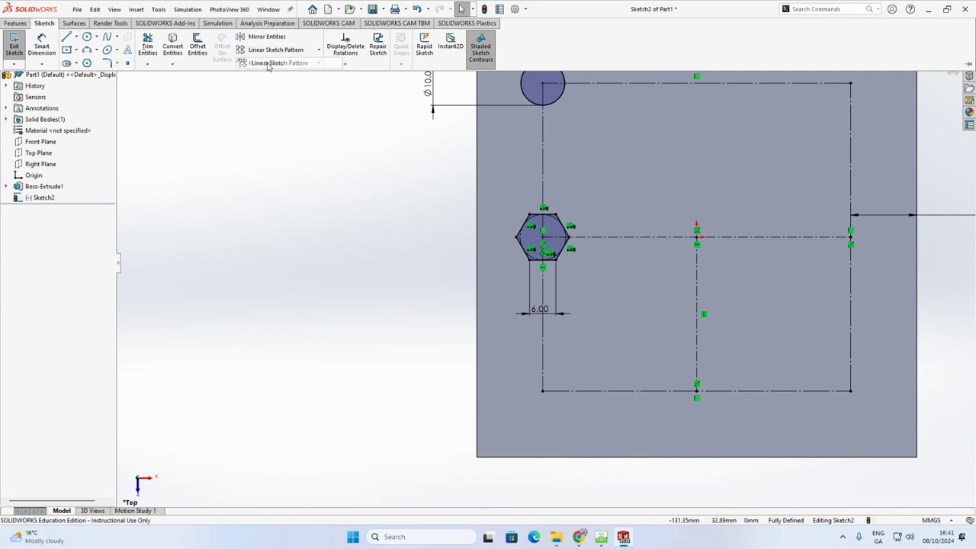
scroll(564, 172, up, 2)
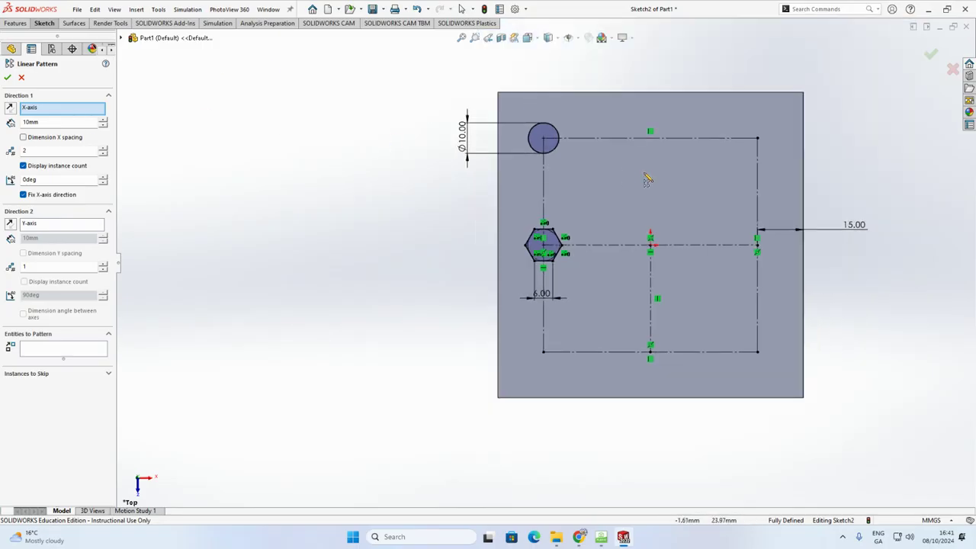
scroll(659, 171, down, 1)
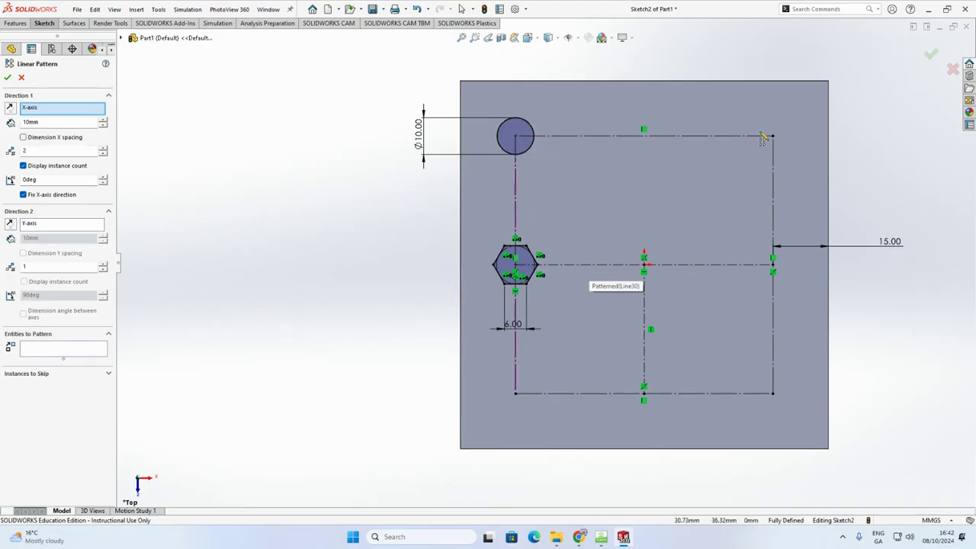
click(32, 110)
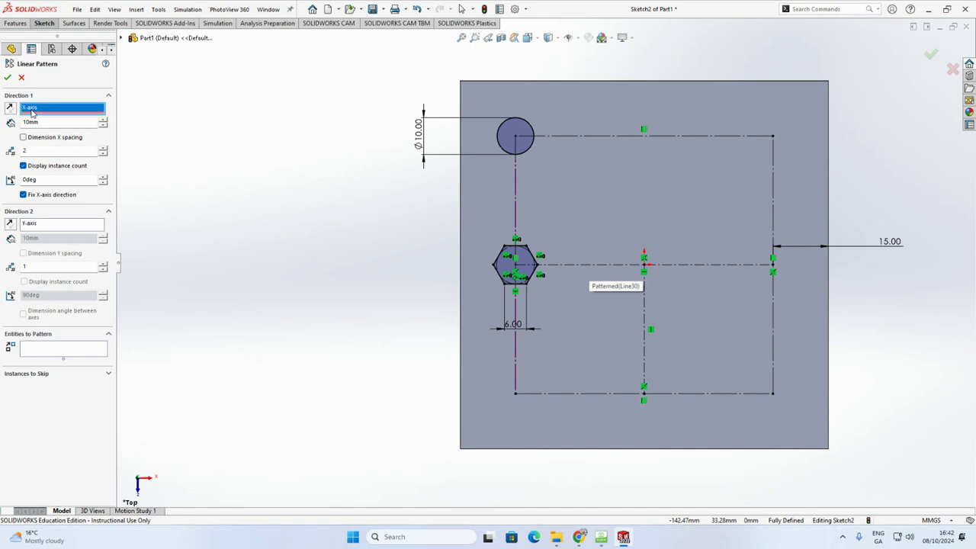
key(Delete)
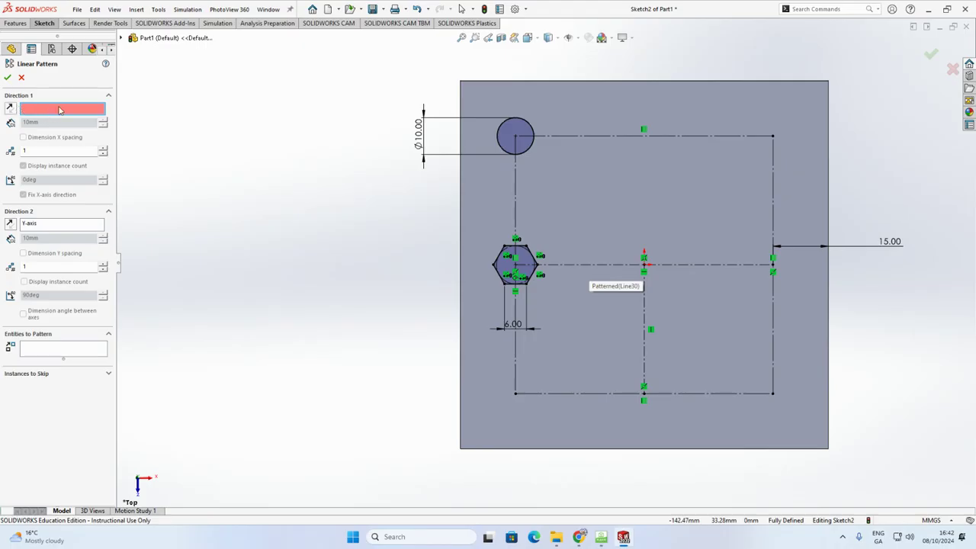
click(569, 136)
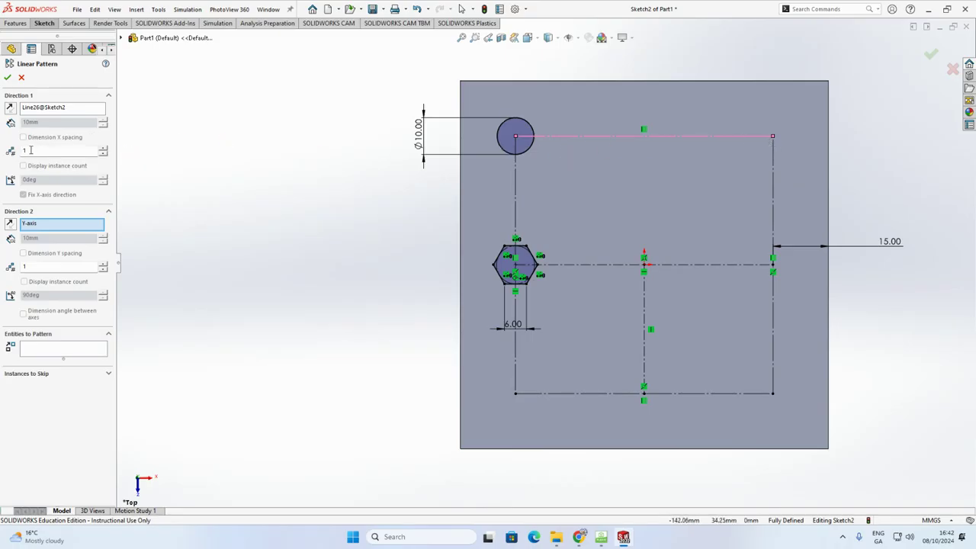
click(103, 150)
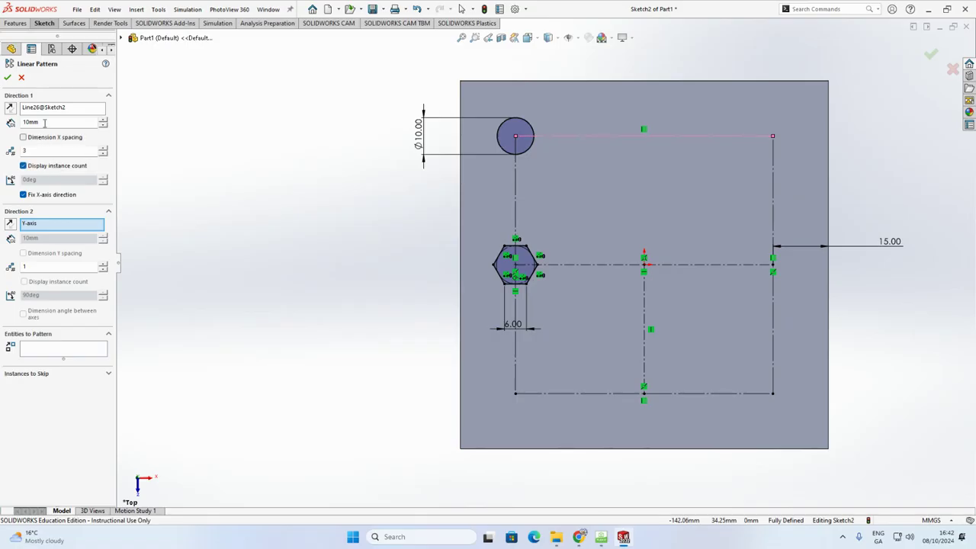
drag(44, 122, 32, 122)
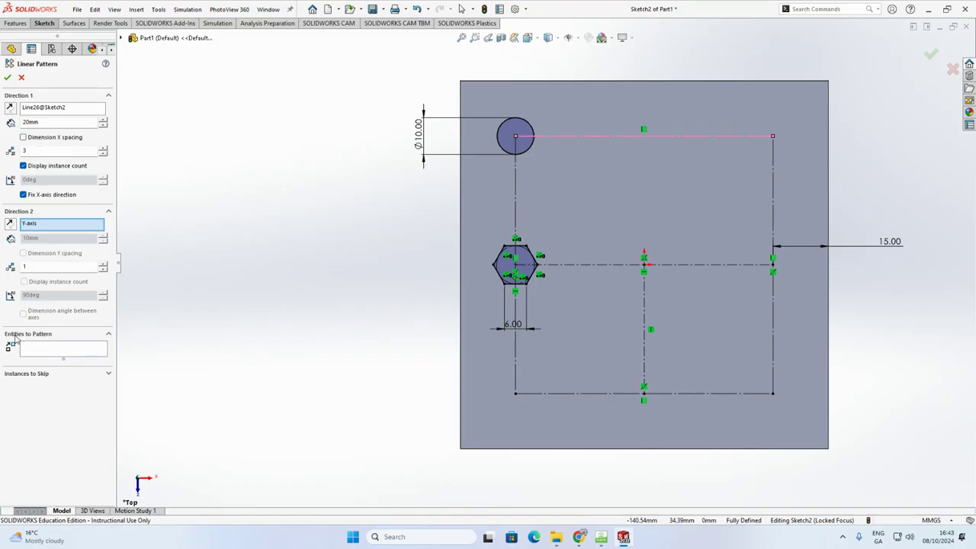
- Choose the 10 mm circle as the entity to pattern, with the direction reversed and the spacing set to 35 mm
click(45, 350)
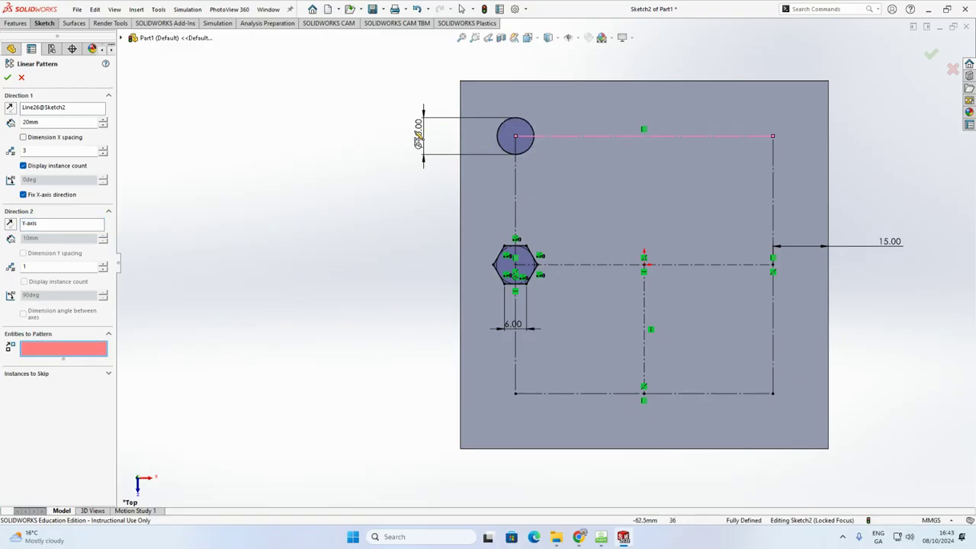
click(501, 151)
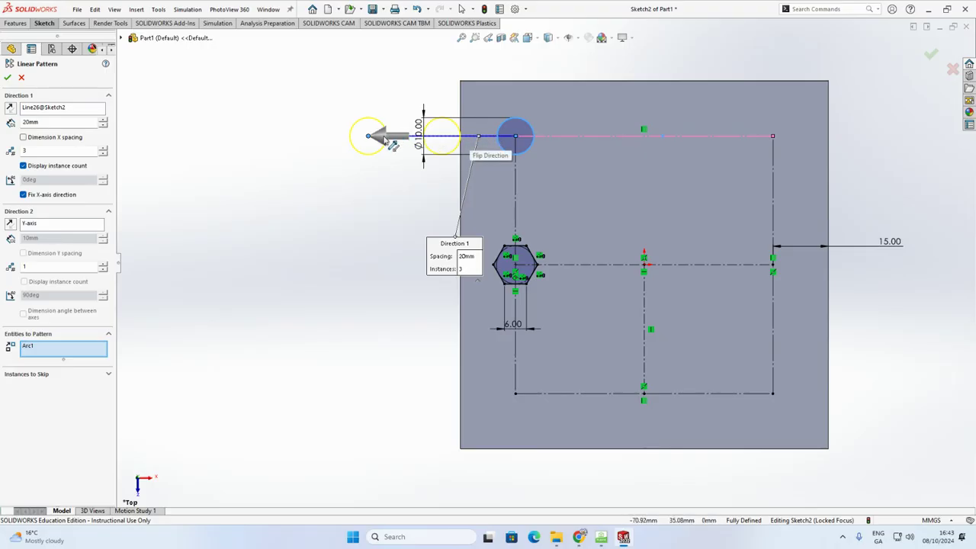
click(9, 110)
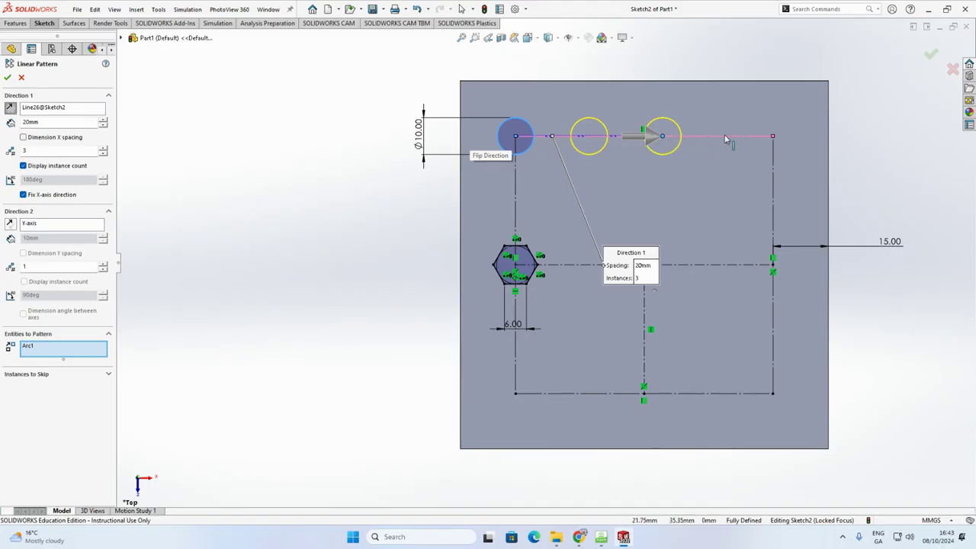
drag(58, 122, 29, 123)
text(35)
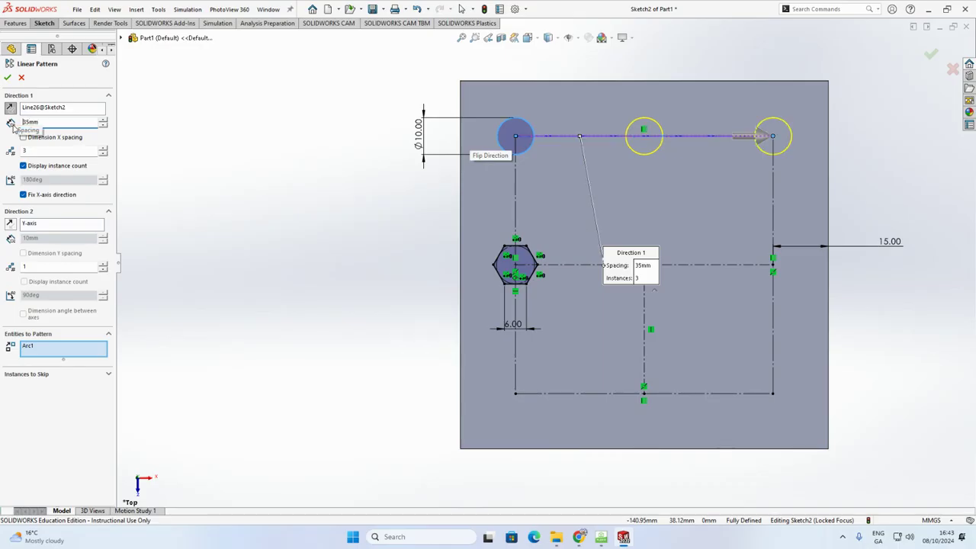
- Accept the circle pattern and dimension the distance between the centres of the first two circles
click(7, 78)
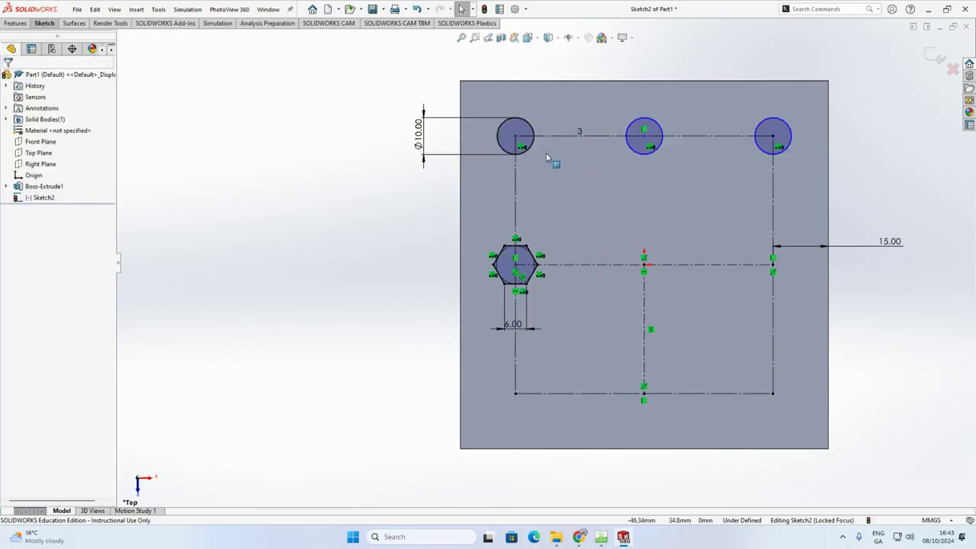
click(46, 24)
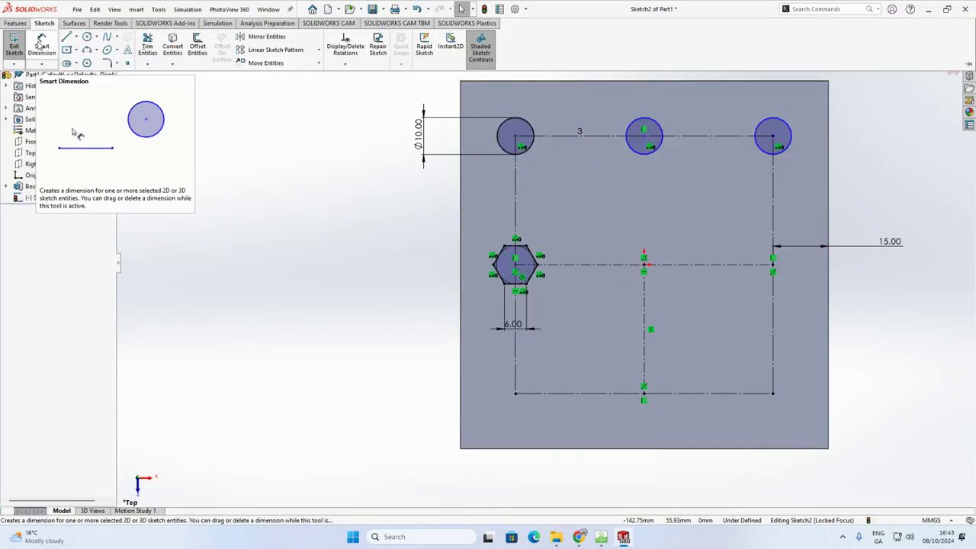
click(524, 122)
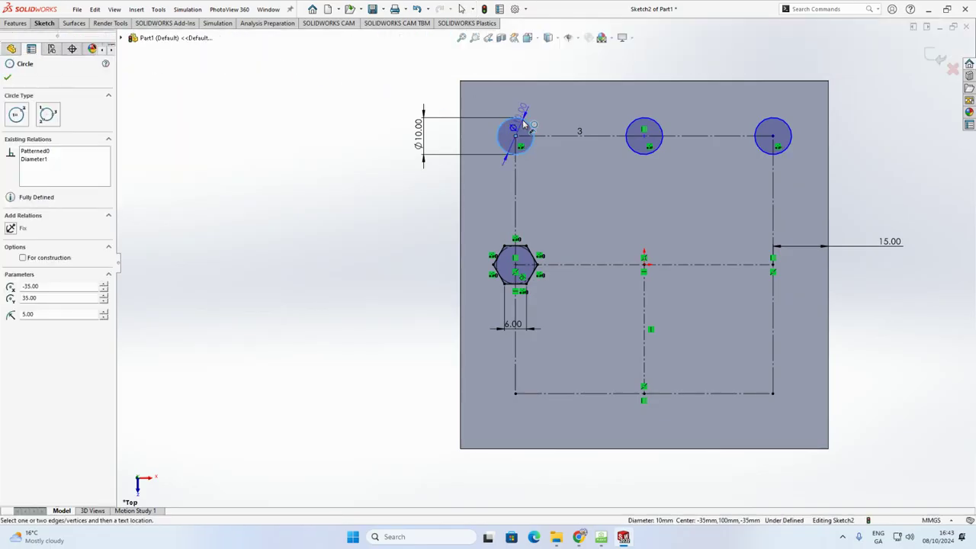
click(643, 130)
click(585, 64)
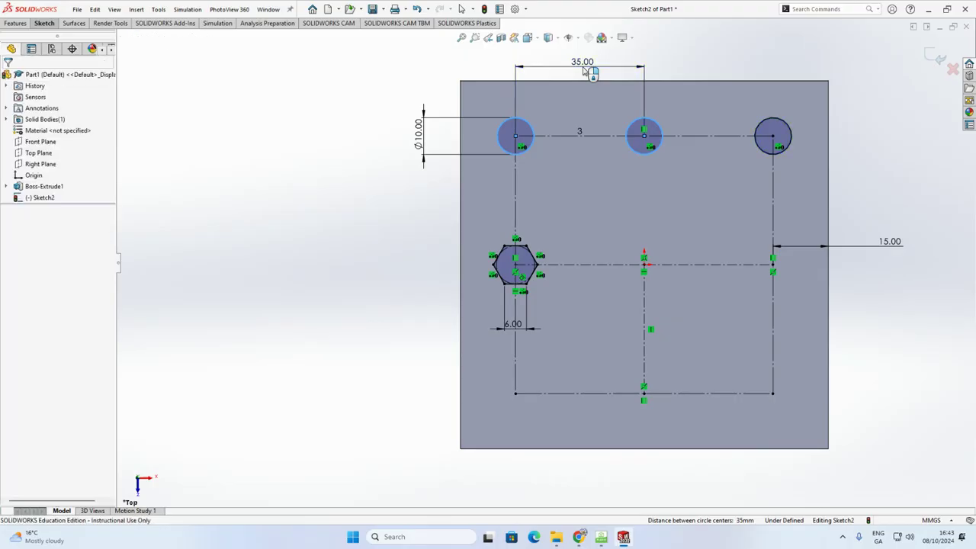
click(539, 52)
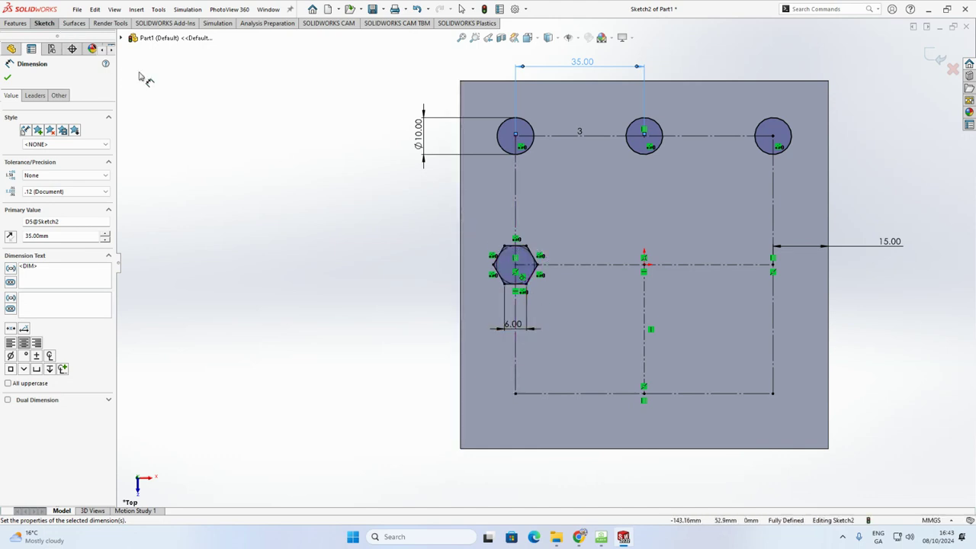
- Set up a linear sketch pattern along the construction square's horizontal centreline with 5 instances spaced 17.5 mm apart
click(44, 23)
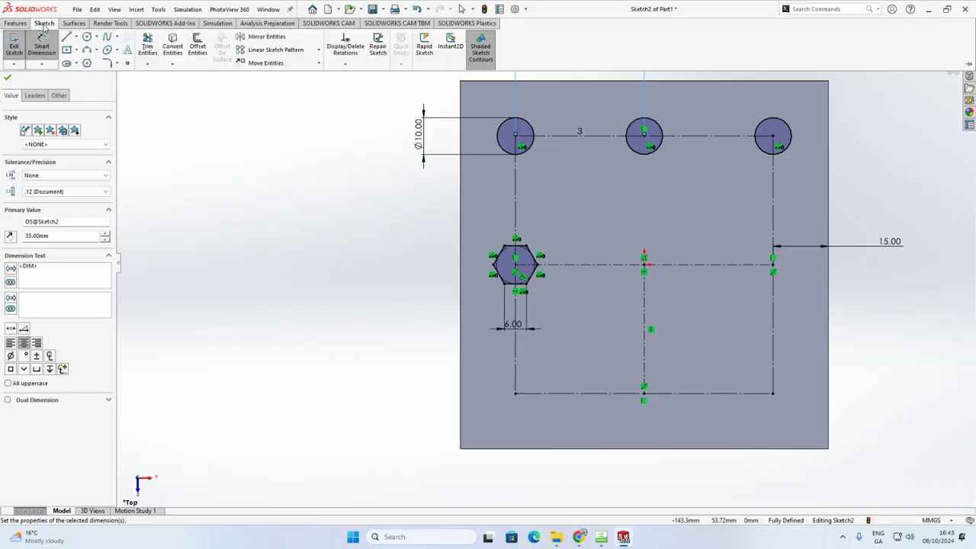
click(285, 55)
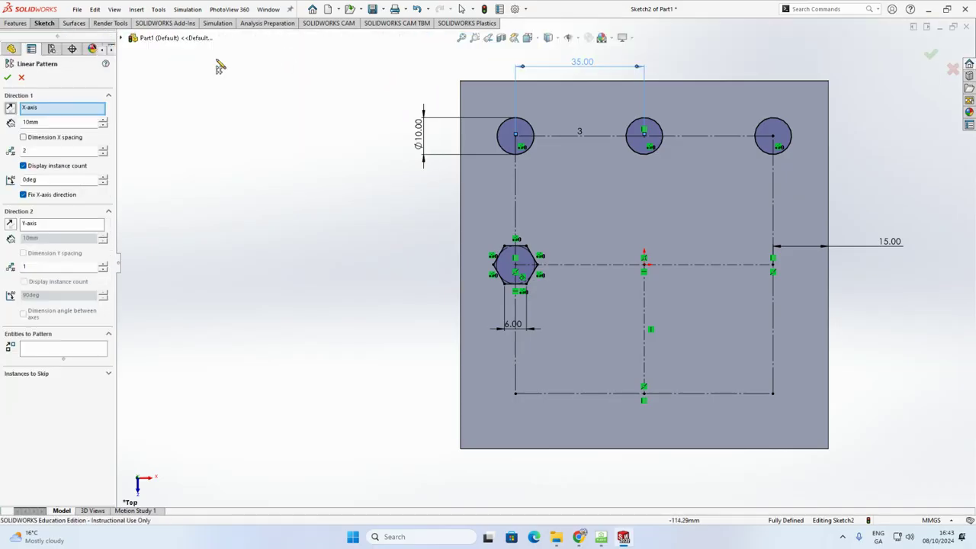
click(33, 109)
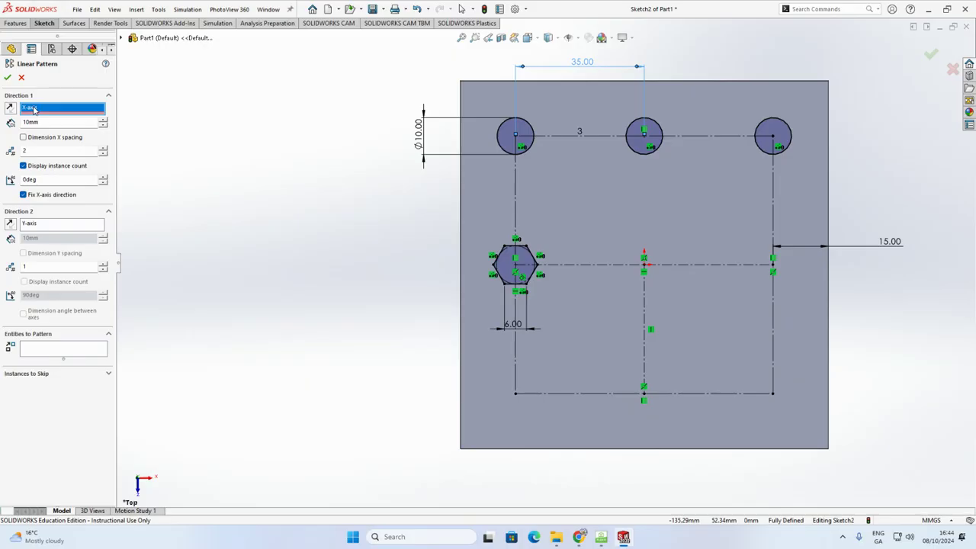
key(Delete)
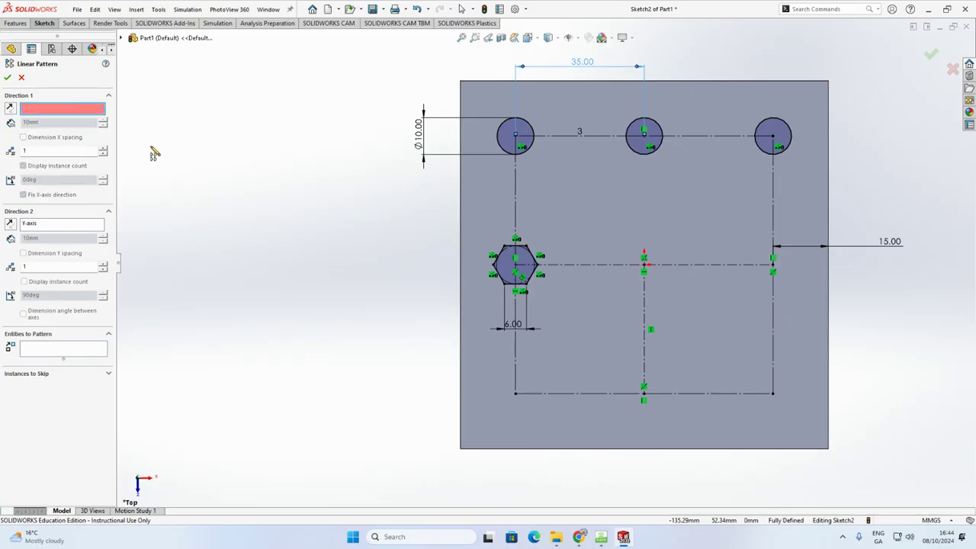
click(584, 266)
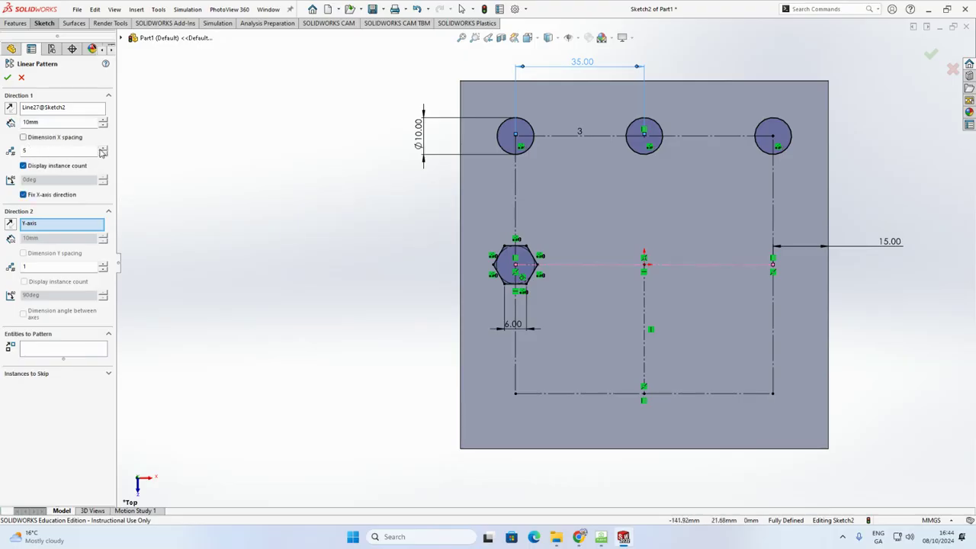
click(46, 348)
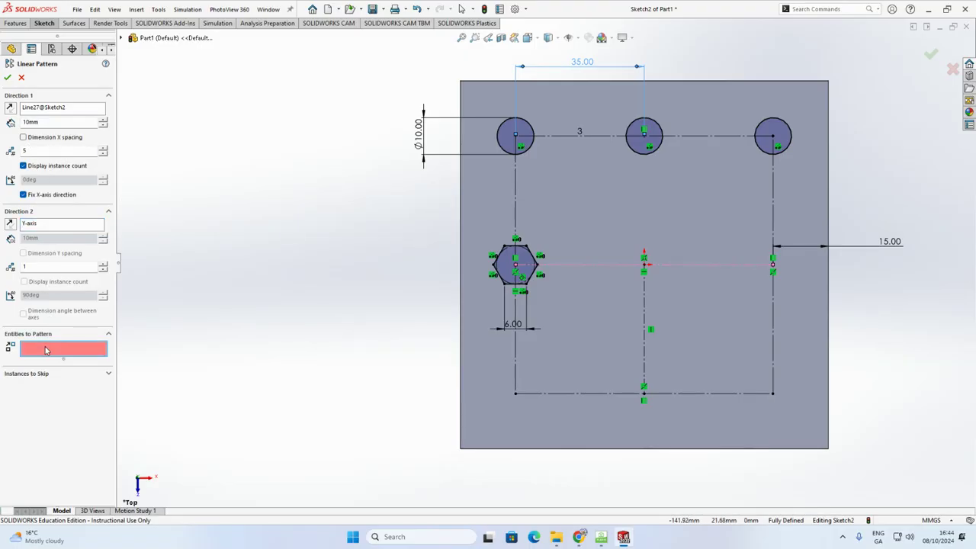
scroll(562, 312, down, 1)
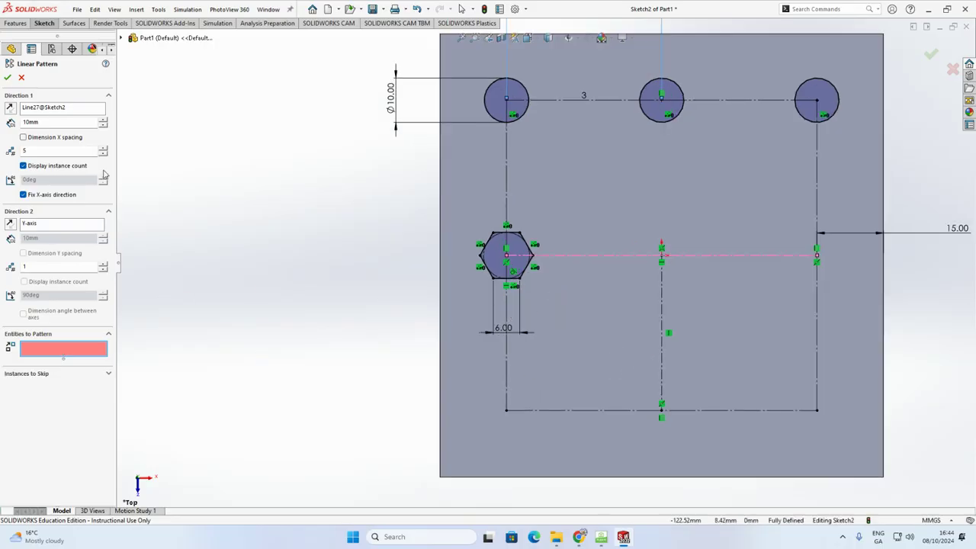
click(50, 120)
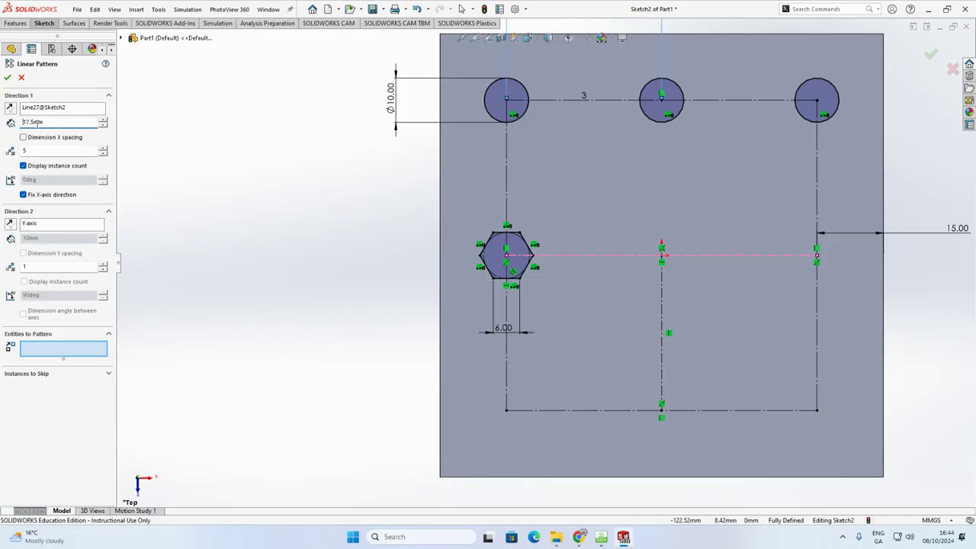
- Pattern all six sides of the hexagon along the centreline and dimension the spacing between the first two hexagons
click(62, 348)
scroll(534, 285, down, 2)
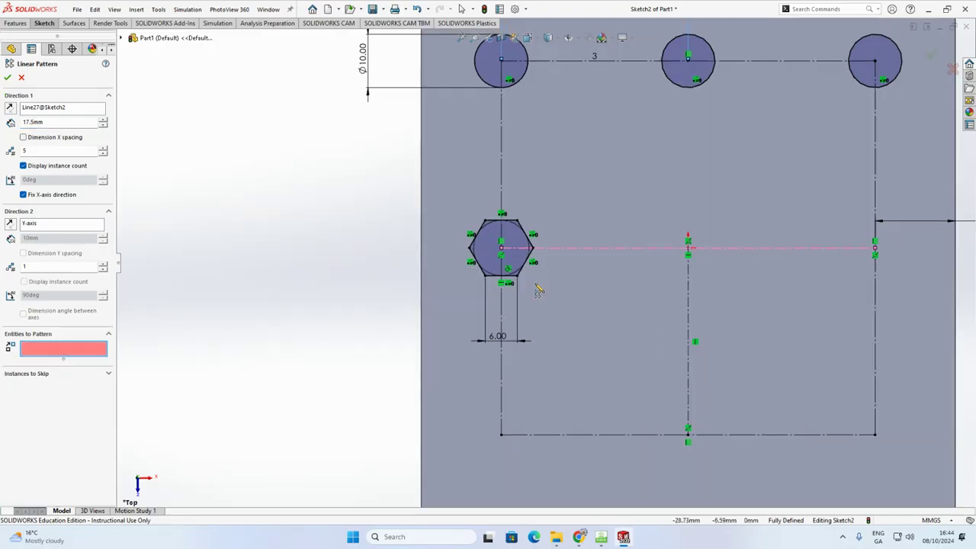
click(511, 278)
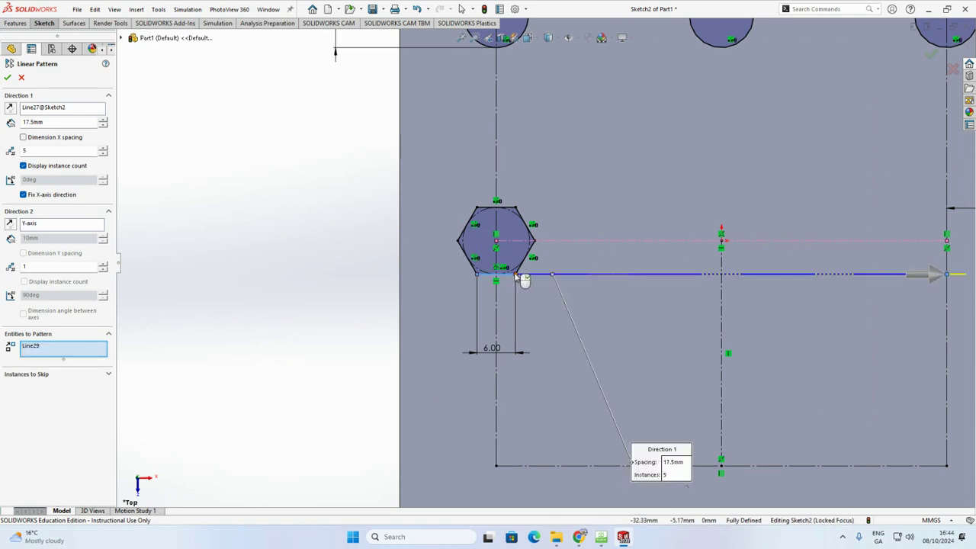
click(524, 267)
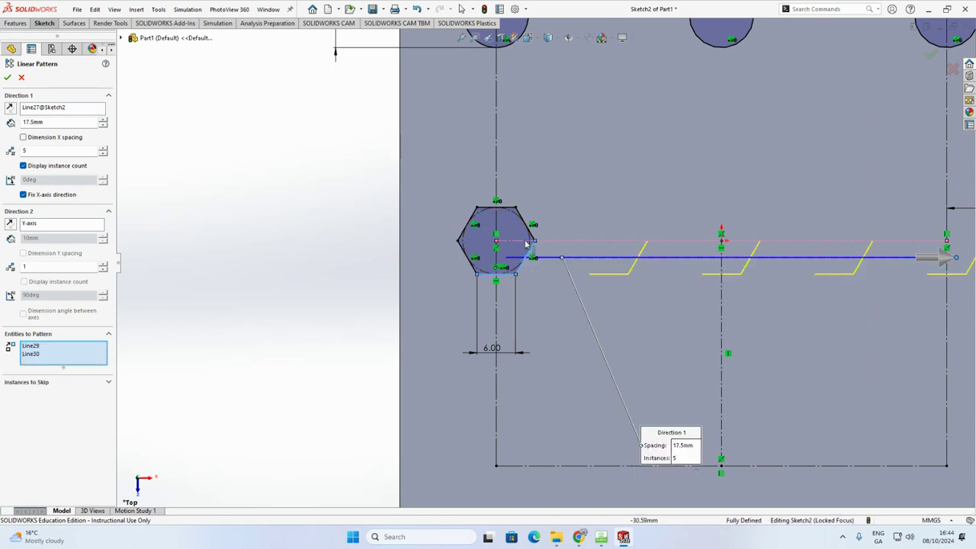
click(530, 231)
click(512, 207)
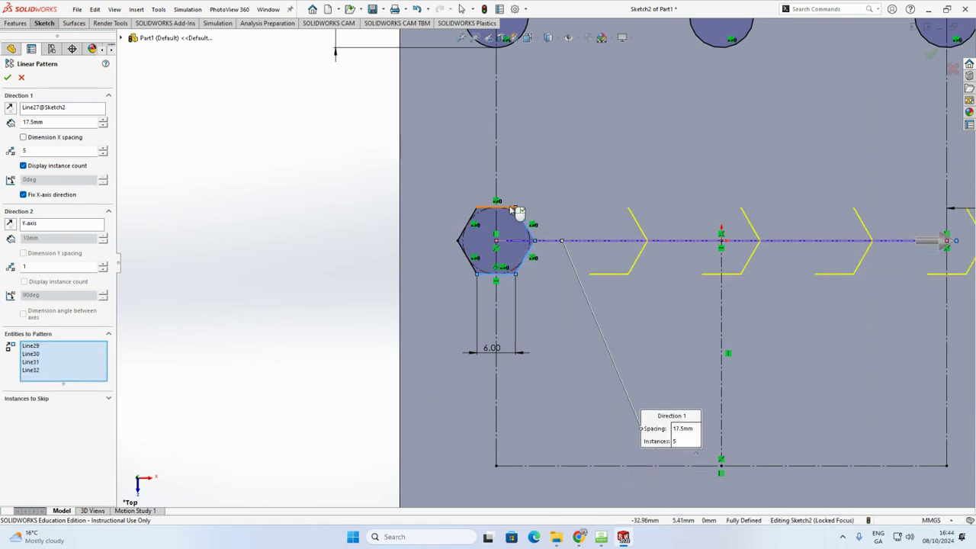
click(468, 222)
click(460, 254)
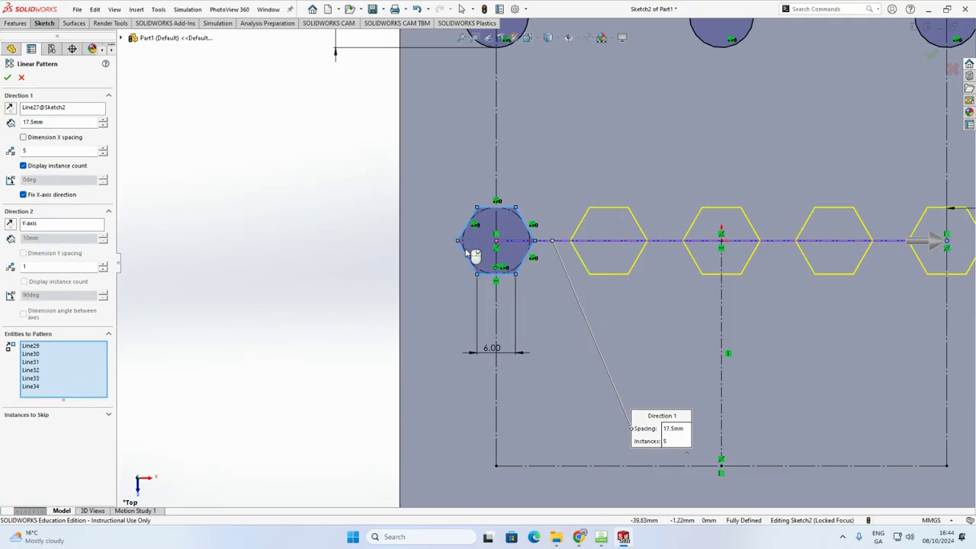
scroll(545, 258, up, 2)
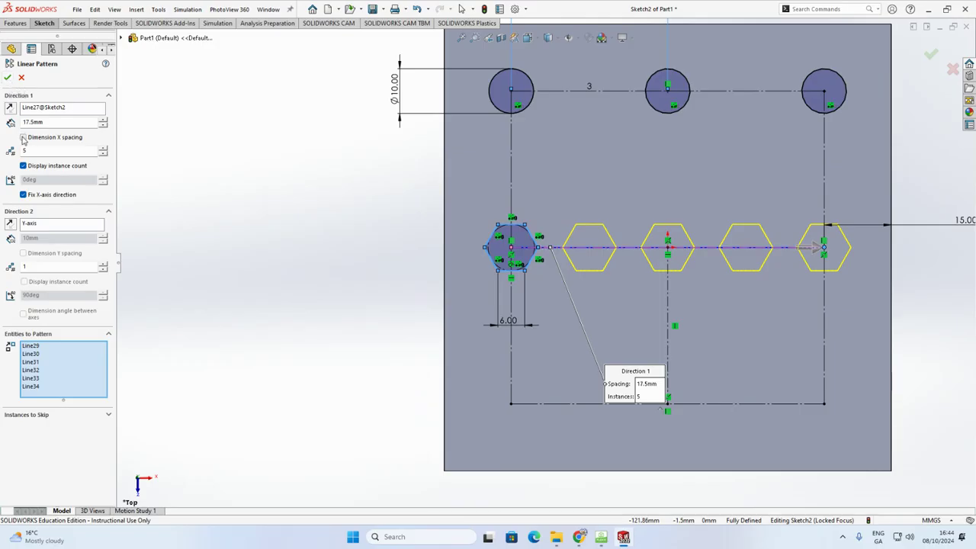
click(8, 78)
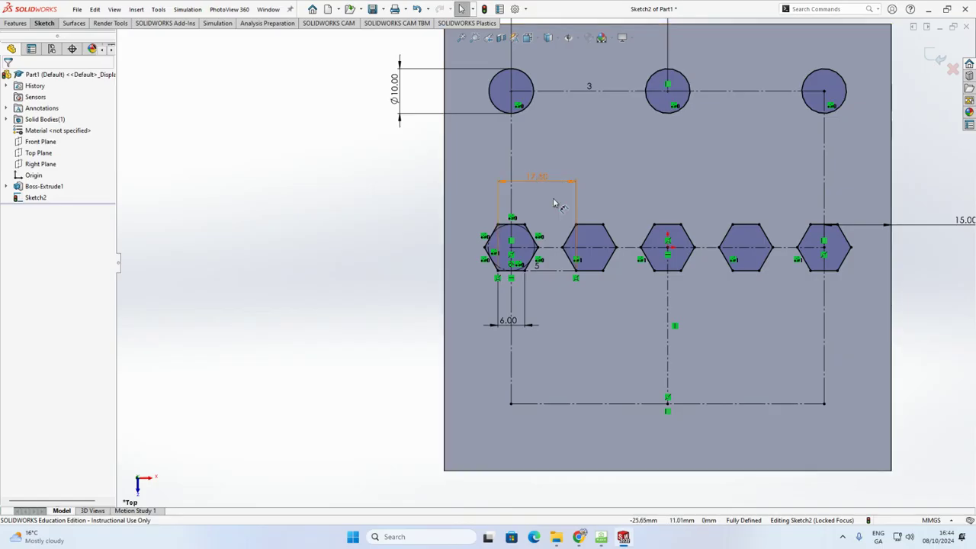
scroll(626, 197, up, 3)
scroll(785, 231, down, 2)
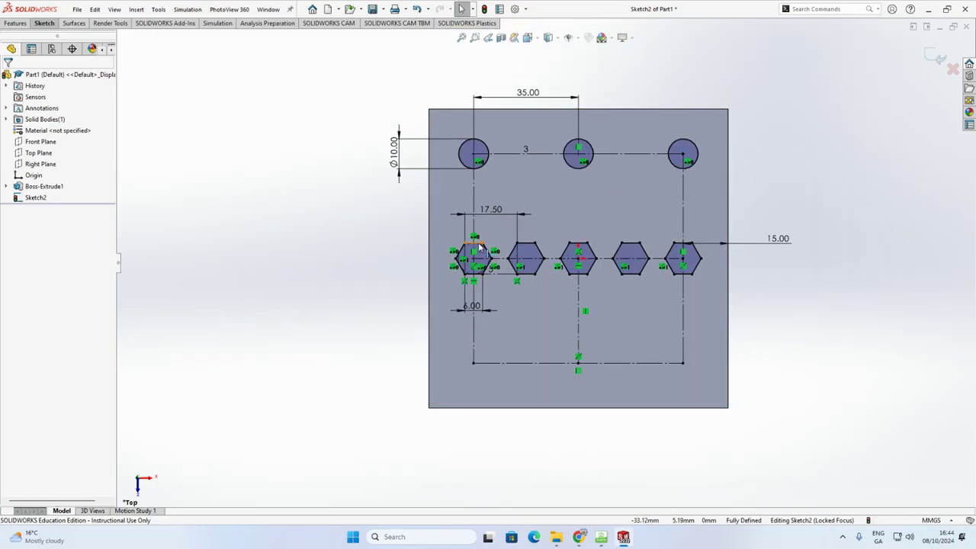
- Sketch a centre rectangle of about 16 by 3.5 mm centred on the left half of the construction square's lower side
click(44, 23)
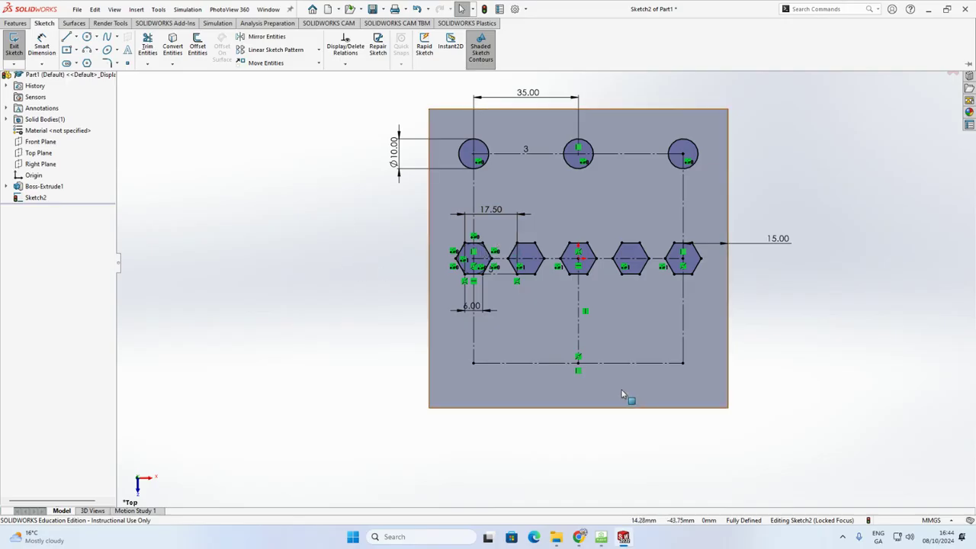
scroll(587, 397, down, 2)
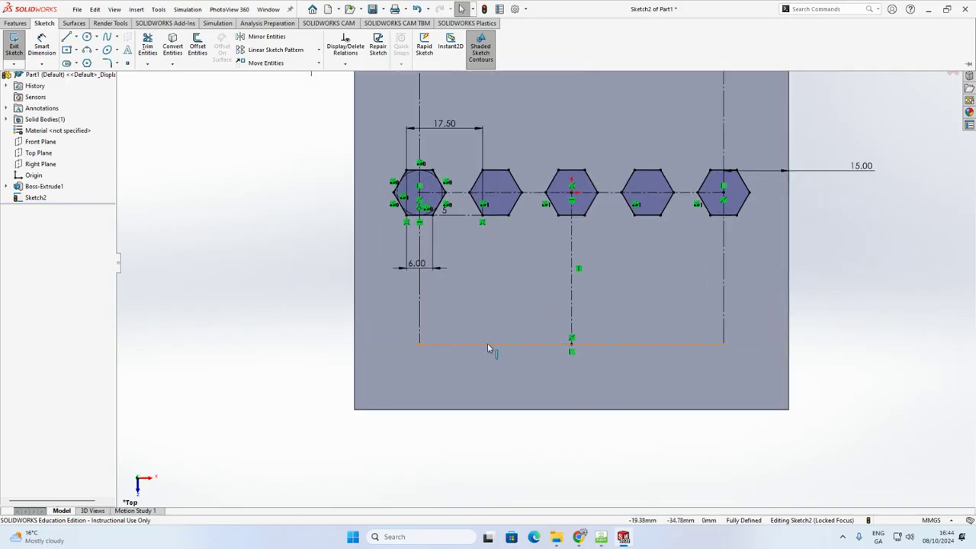
scroll(523, 314, up, 3)
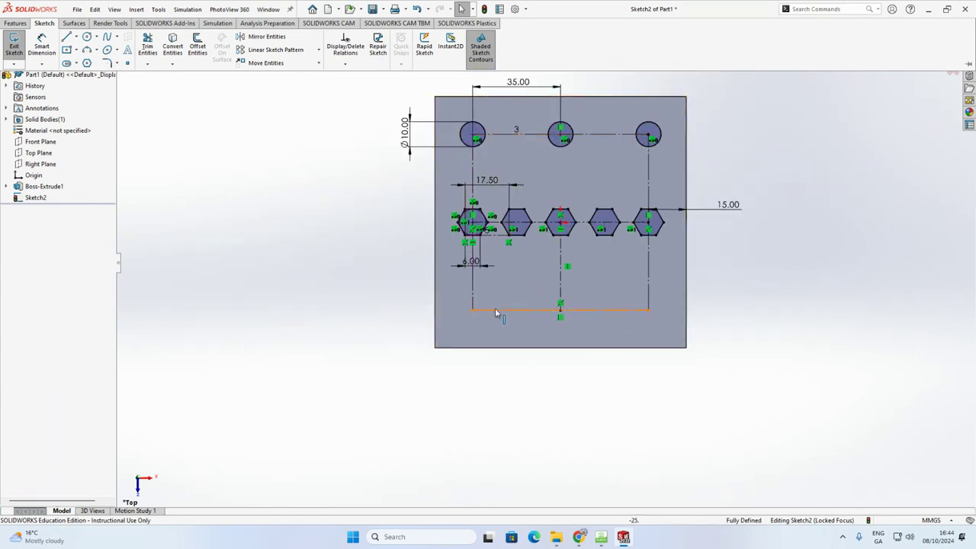
click(68, 51)
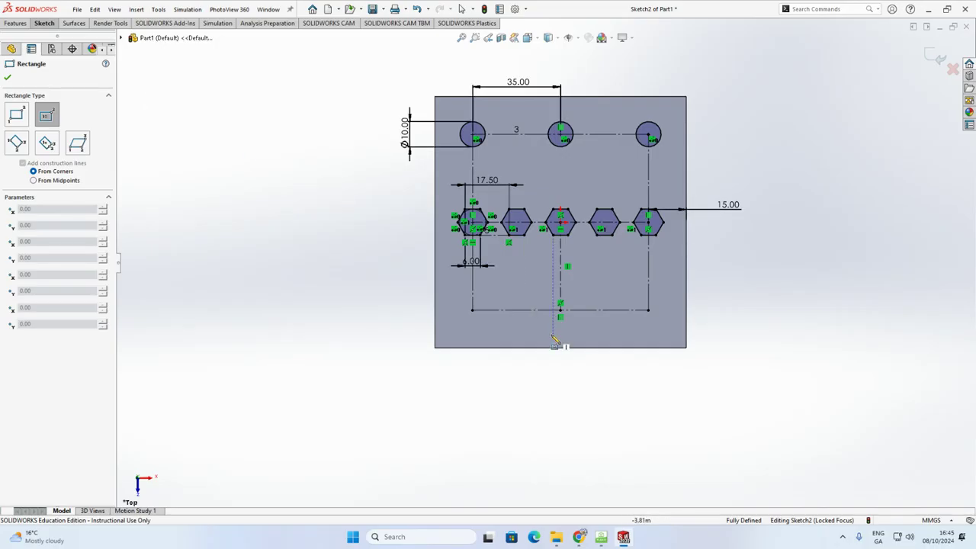
scroll(553, 343, down, 5)
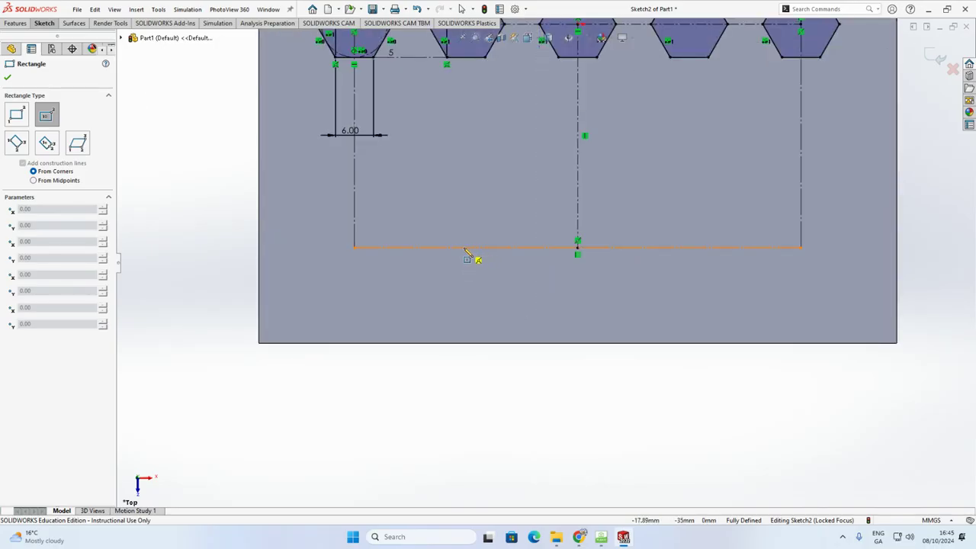
click(464, 248)
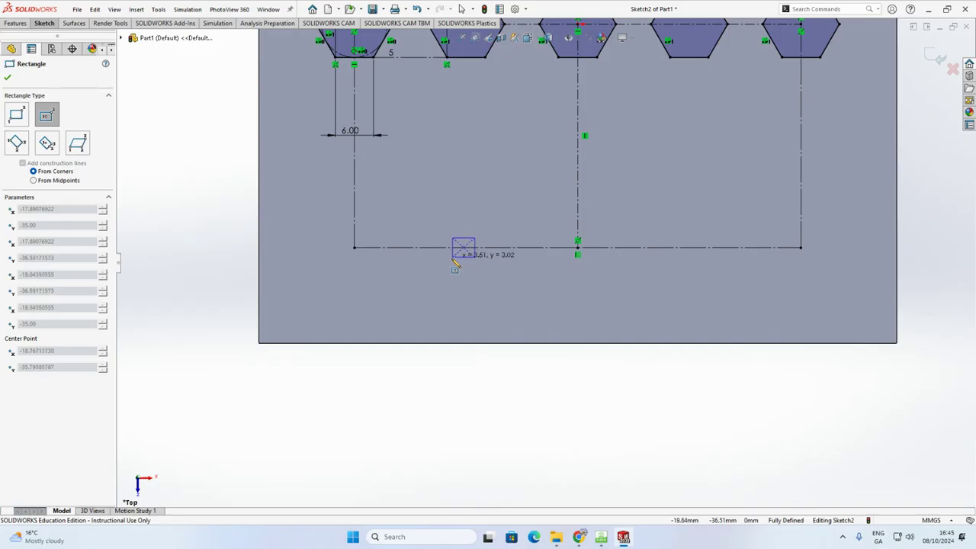
click(411, 257)
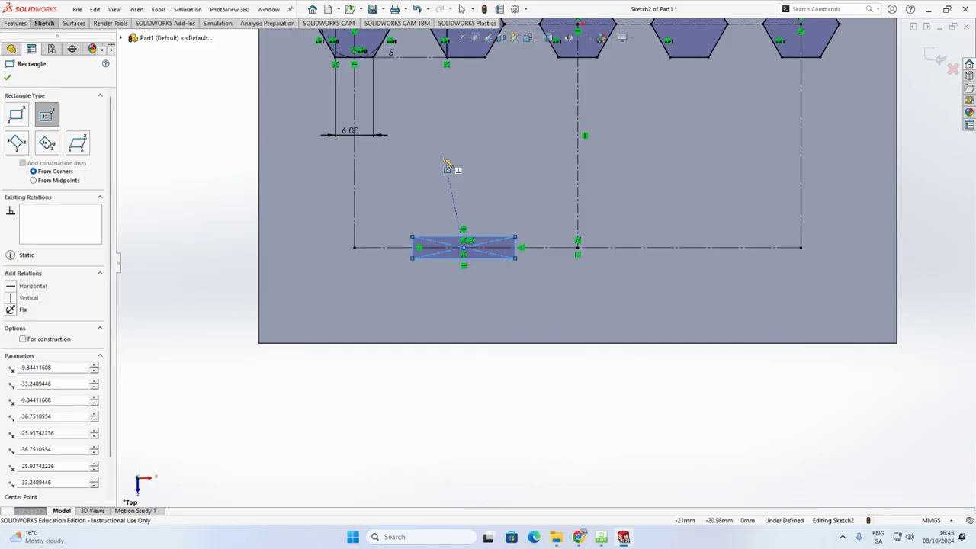
key(Escape)
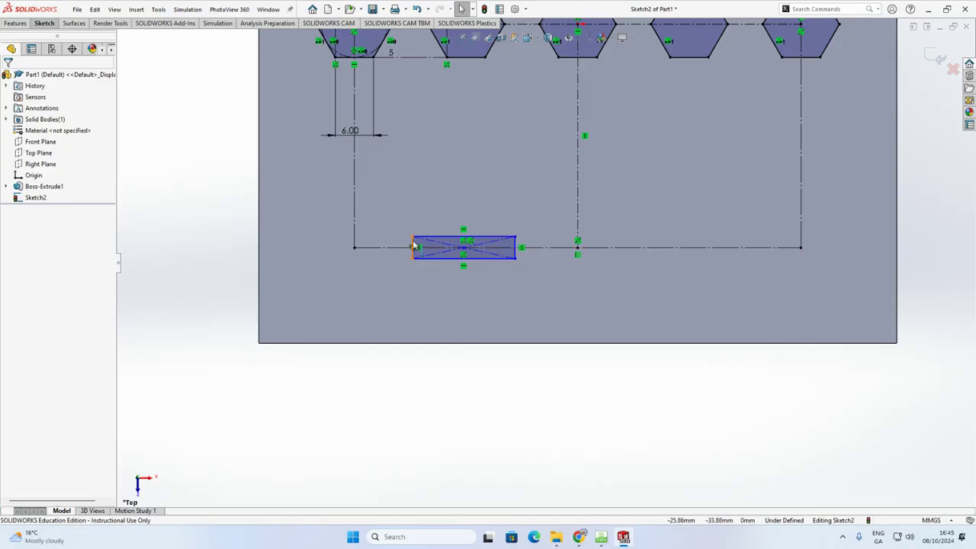
- Make the rectangle's left side collinear with the construction square's left side
scroll(416, 246, down, 3)
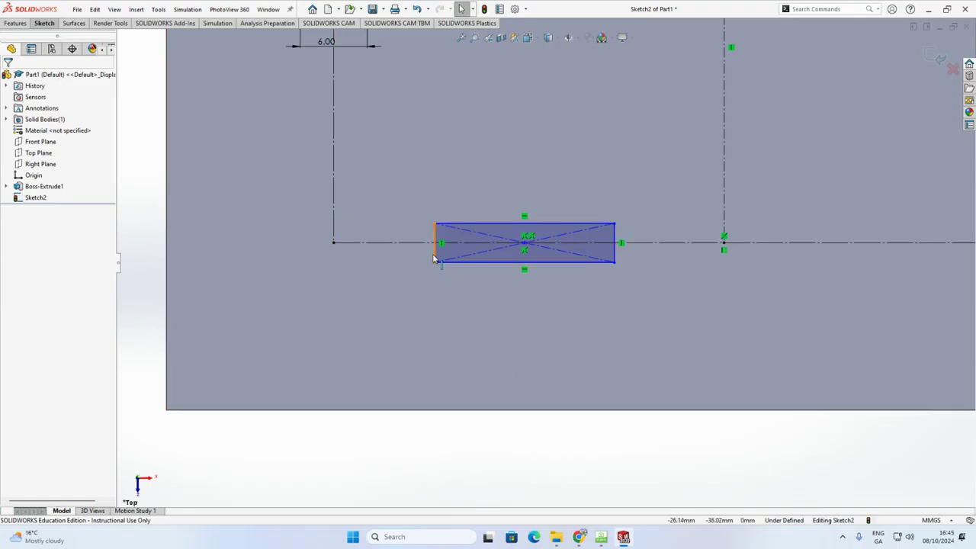
click(435, 259)
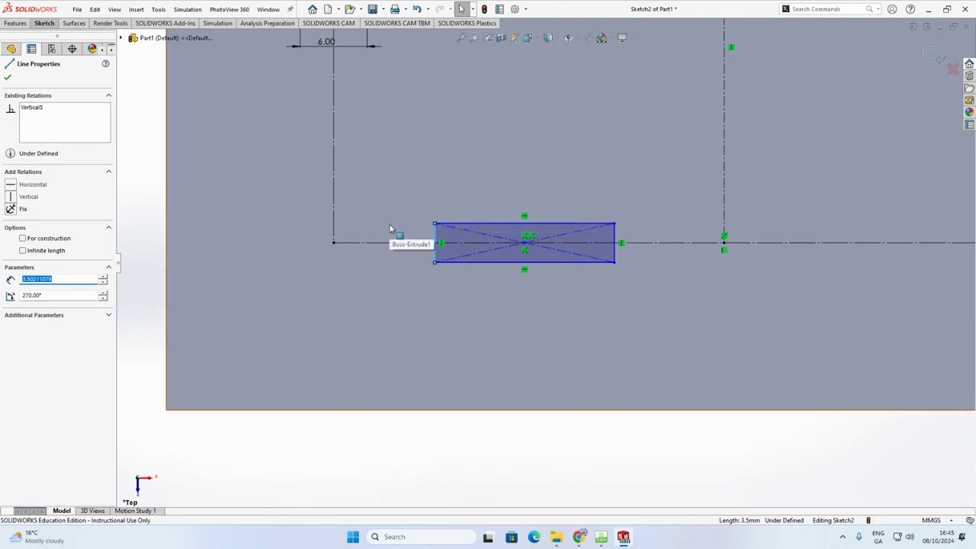
ctrl+click(334, 169)
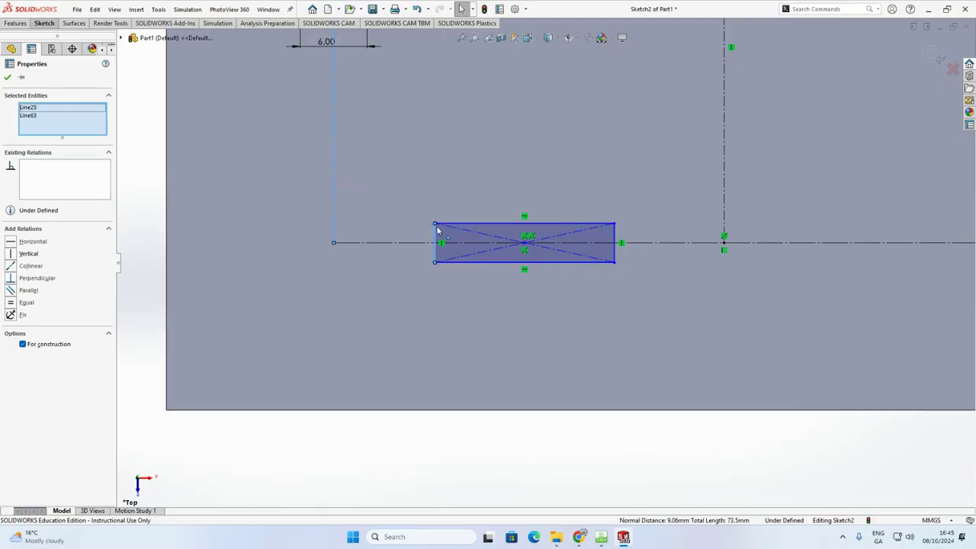
click(12, 267)
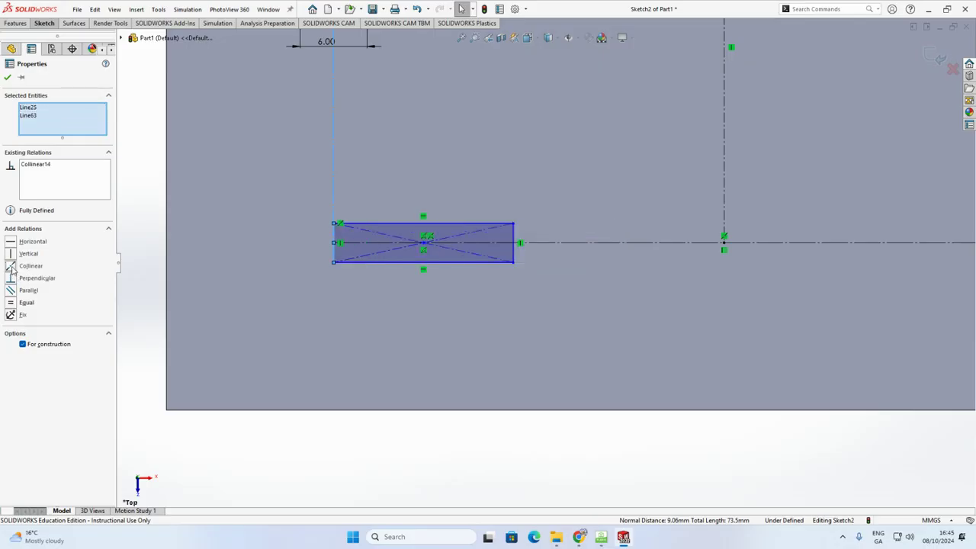
click(126, 302)
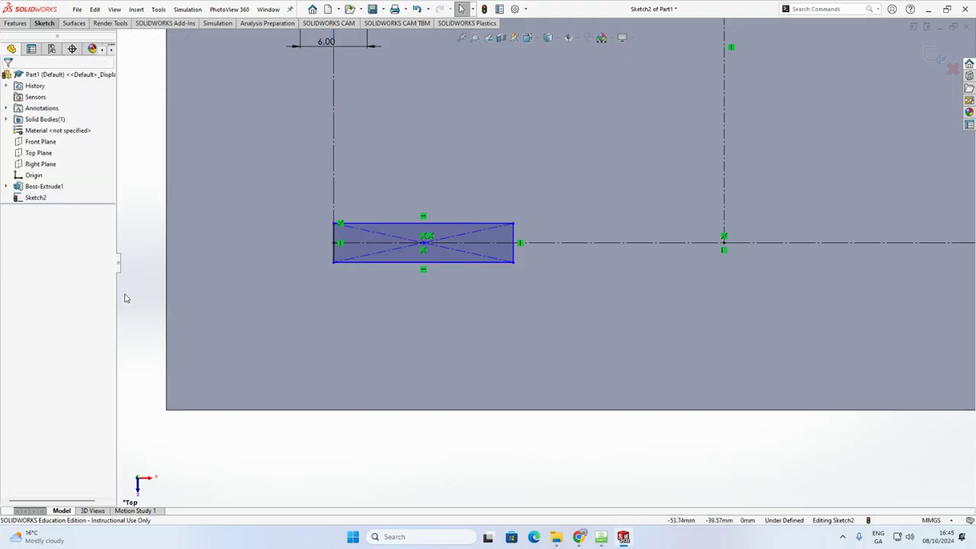
- Dimension the length of the rectangle's lower side and set it to 25 mm
click(43, 25)
click(42, 40)
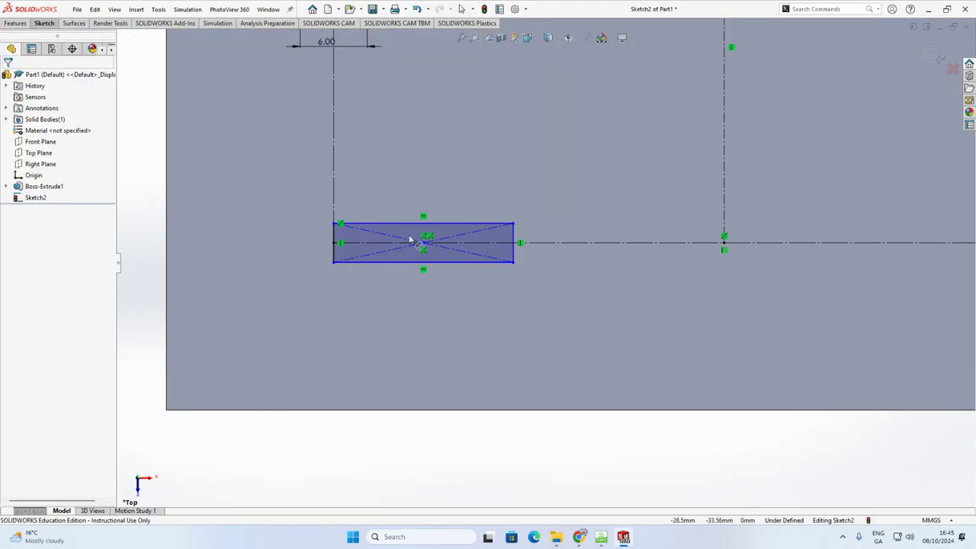
click(416, 262)
click(424, 306)
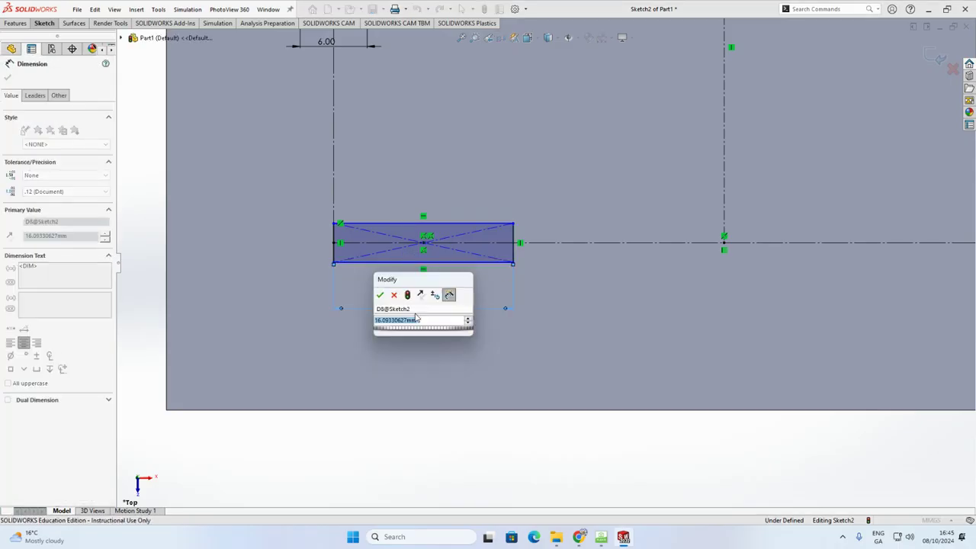
text(25)
key(Return)
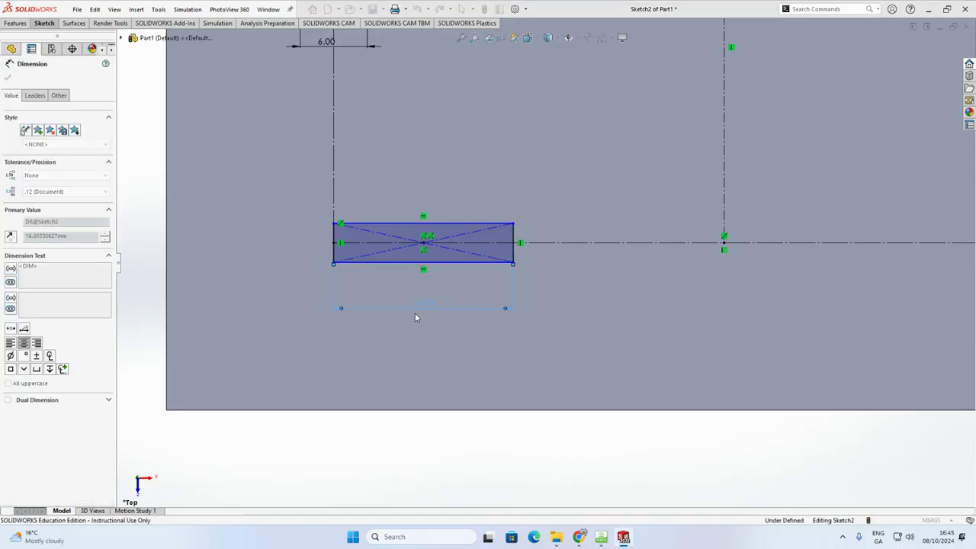
- Dimension the rectangle's left side and set its height to 4 mm
click(334, 258)
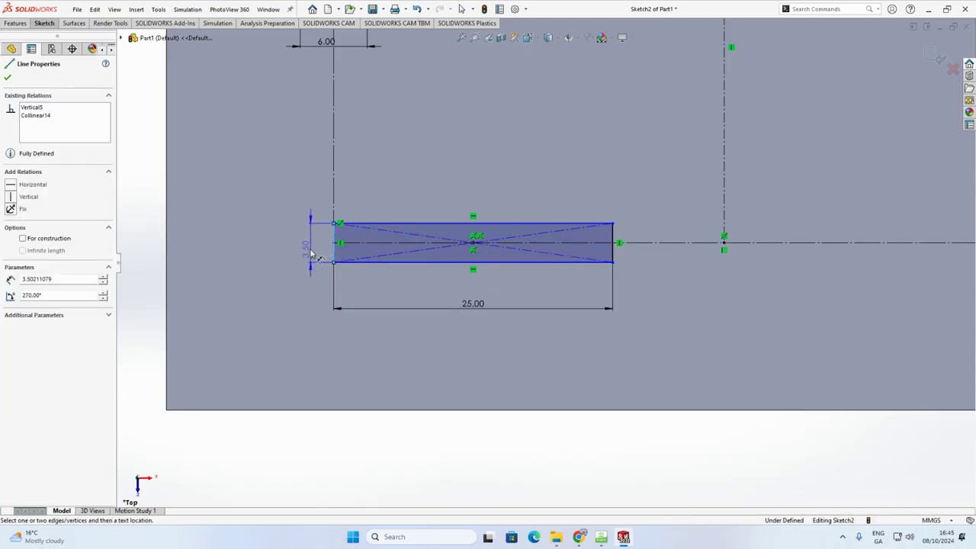
click(307, 248)
text(4)
key(Return)
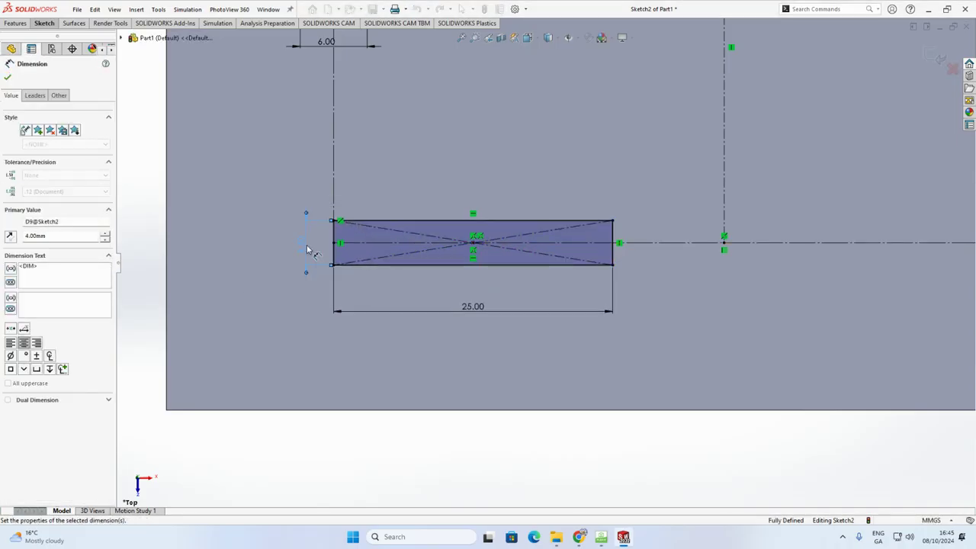
scroll(713, 272, up, 3)
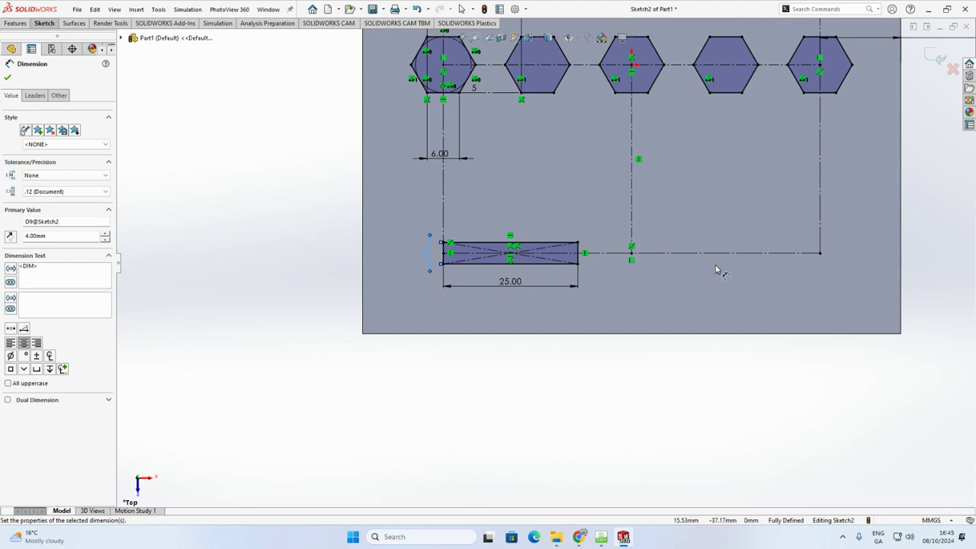
key(Escape)
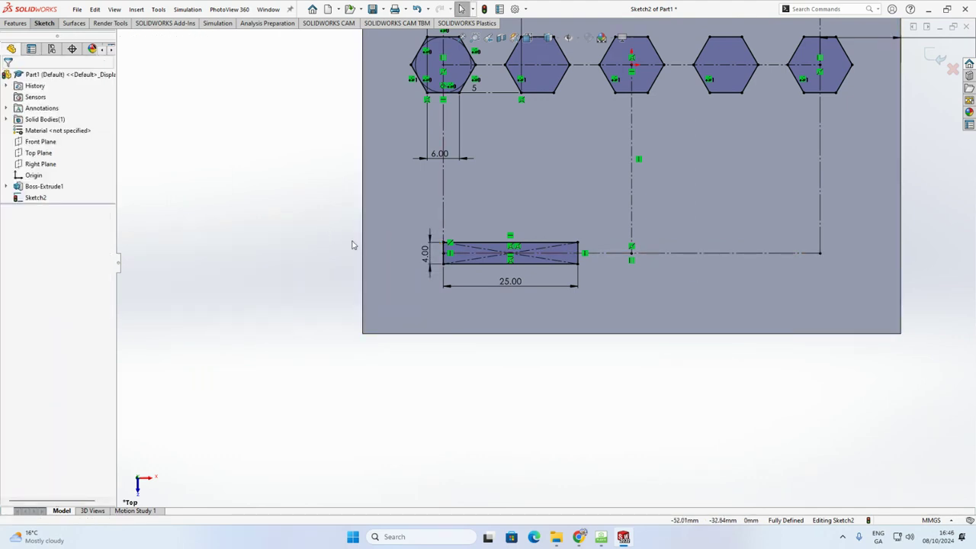
- Mirror the rectangle's four sides as a copy about the construction square's vertical centreline
scroll(549, 261, up, 3)
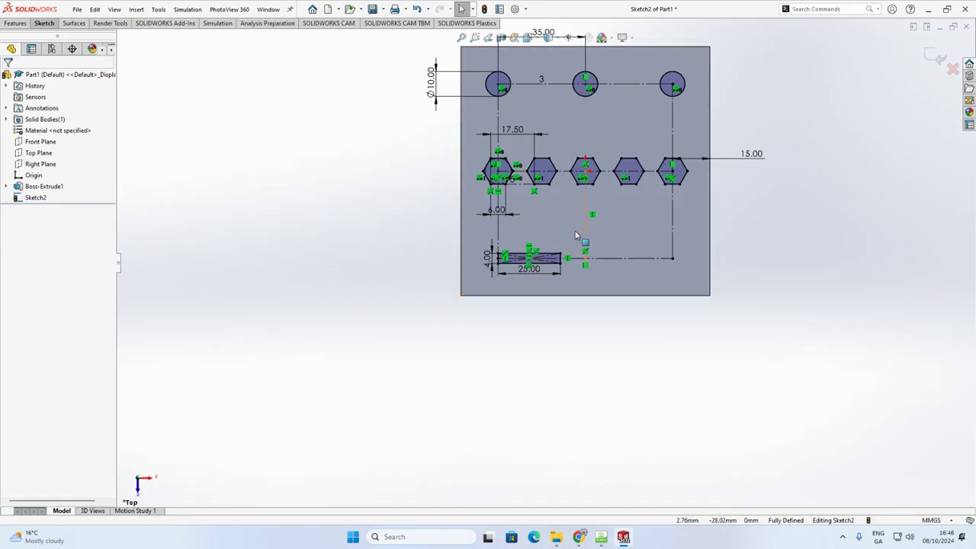
scroll(702, 122, up, 1)
scroll(703, 122, down, 3)
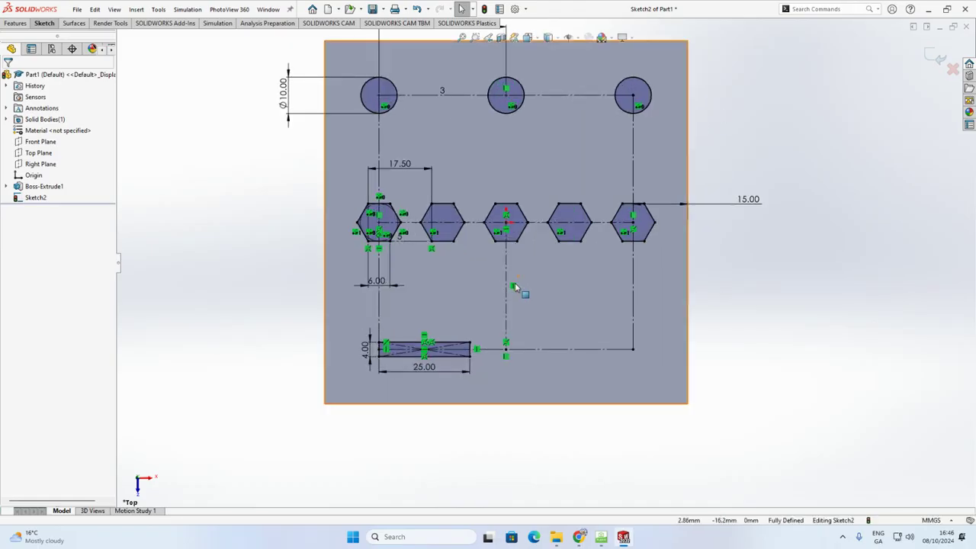
scroll(526, 293, up, 1)
scroll(595, 228, down, 1)
scroll(627, 180, down, 1)
scroll(523, 152, up, 1)
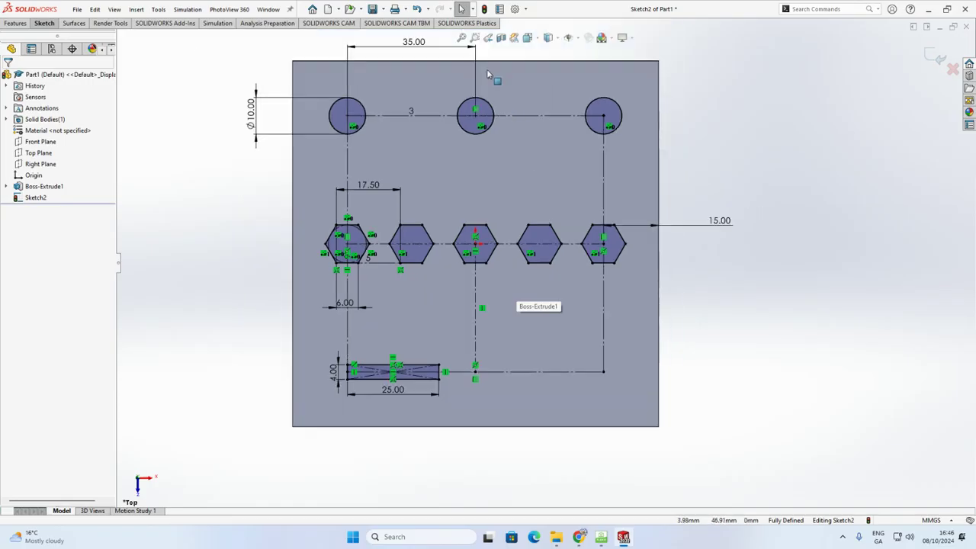
click(45, 23)
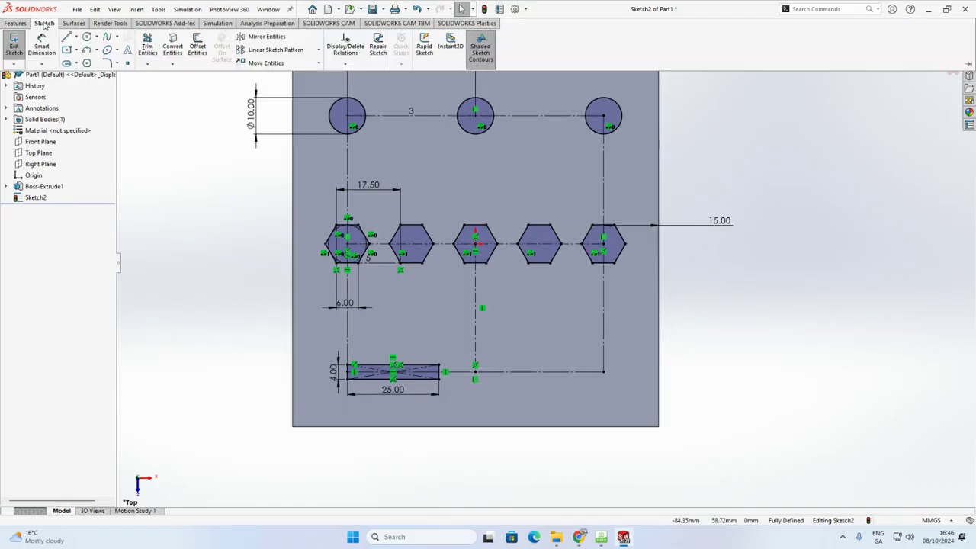
click(267, 37)
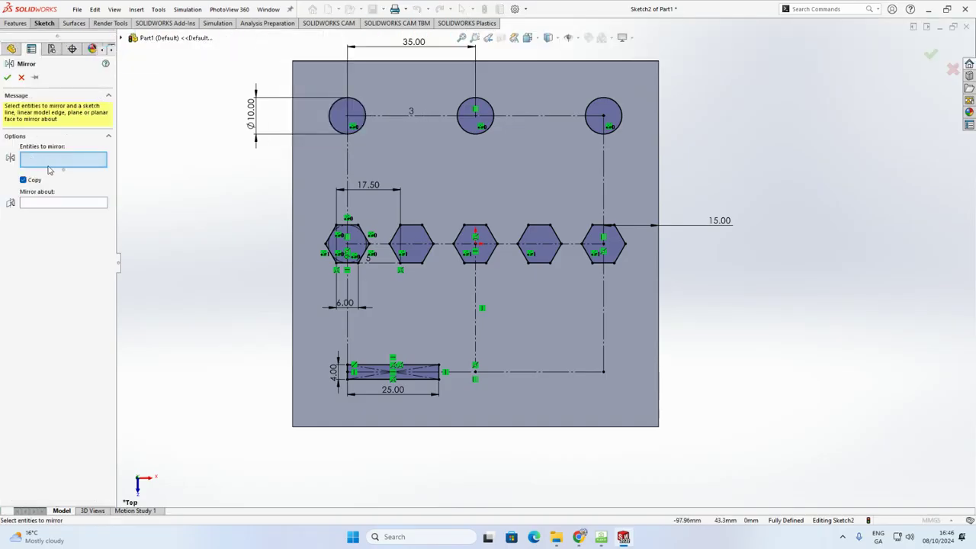
scroll(388, 404, down, 3)
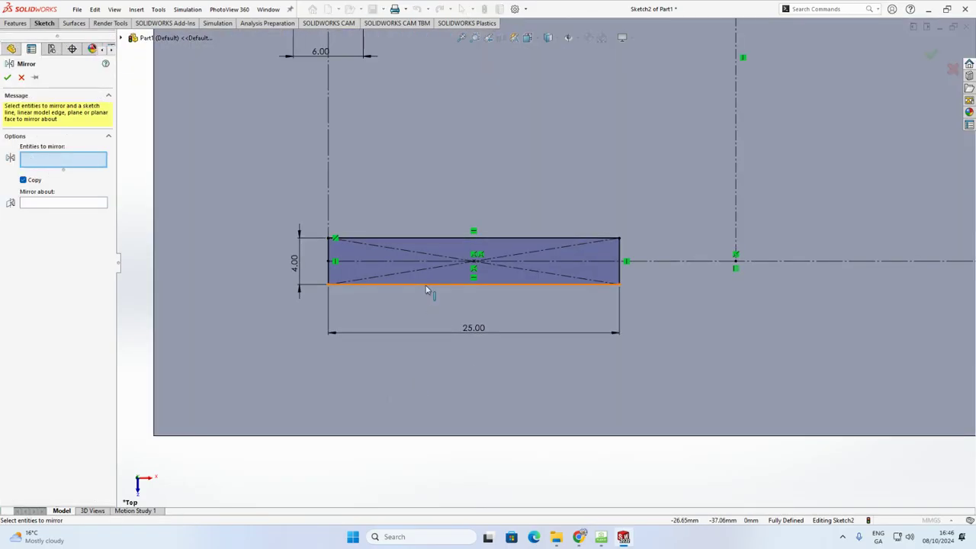
click(427, 287)
click(576, 240)
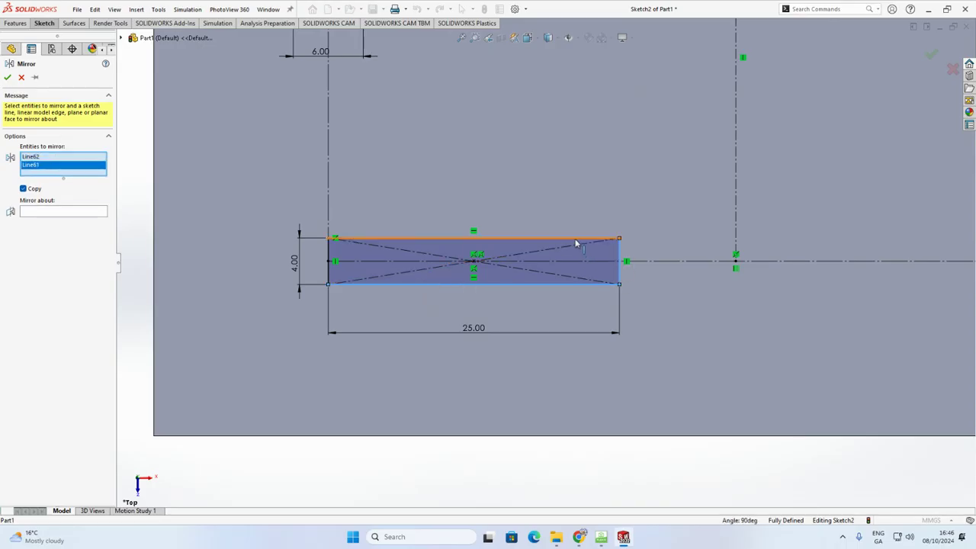
click(575, 242)
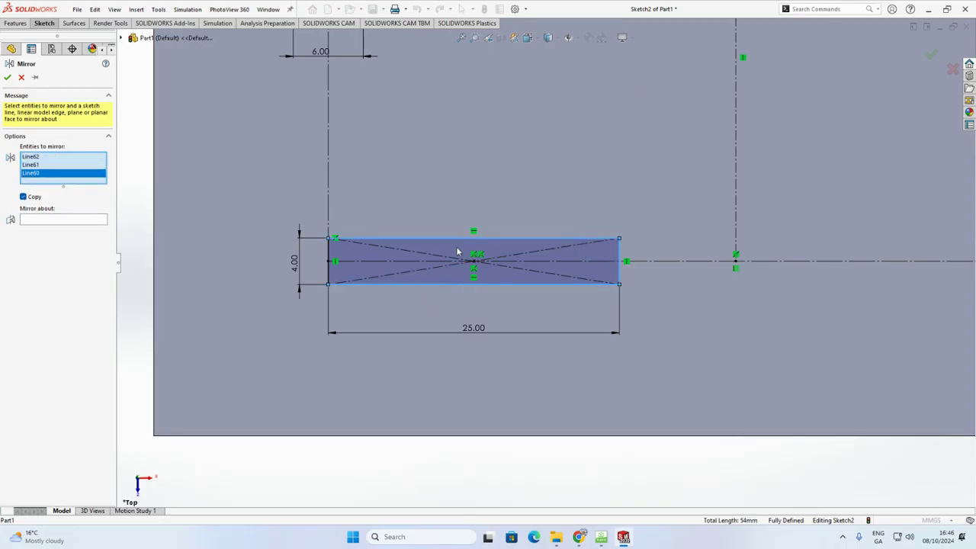
click(329, 256)
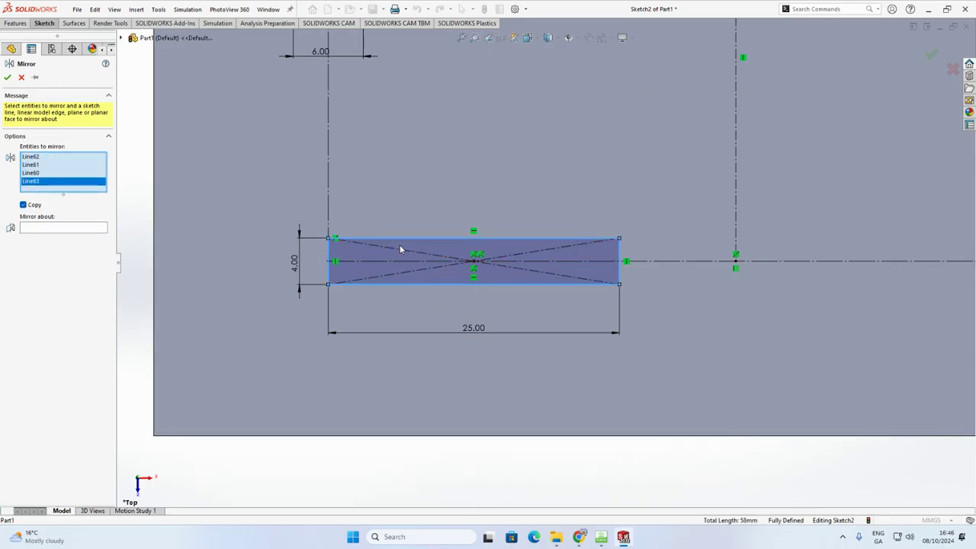
click(41, 230)
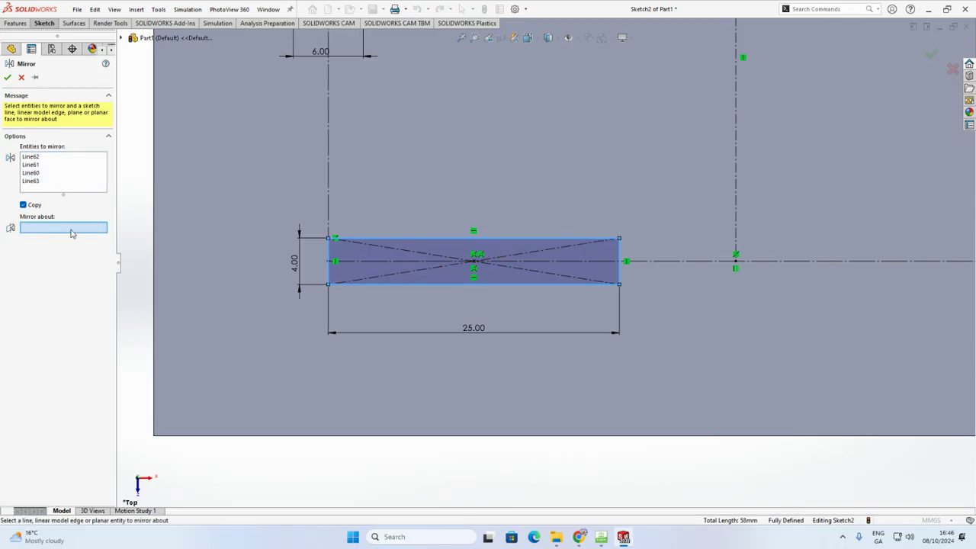
scroll(676, 262, up, 3)
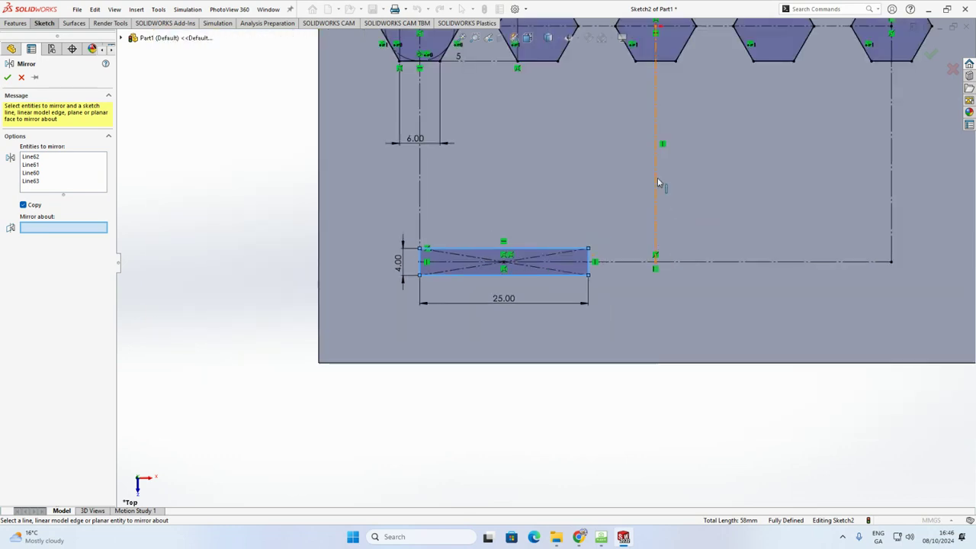
click(658, 181)
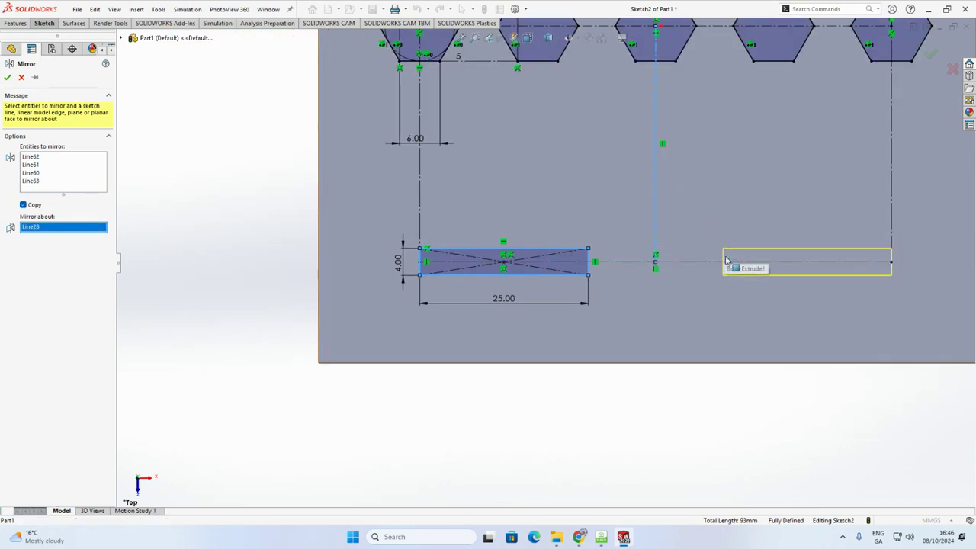
click(8, 77)
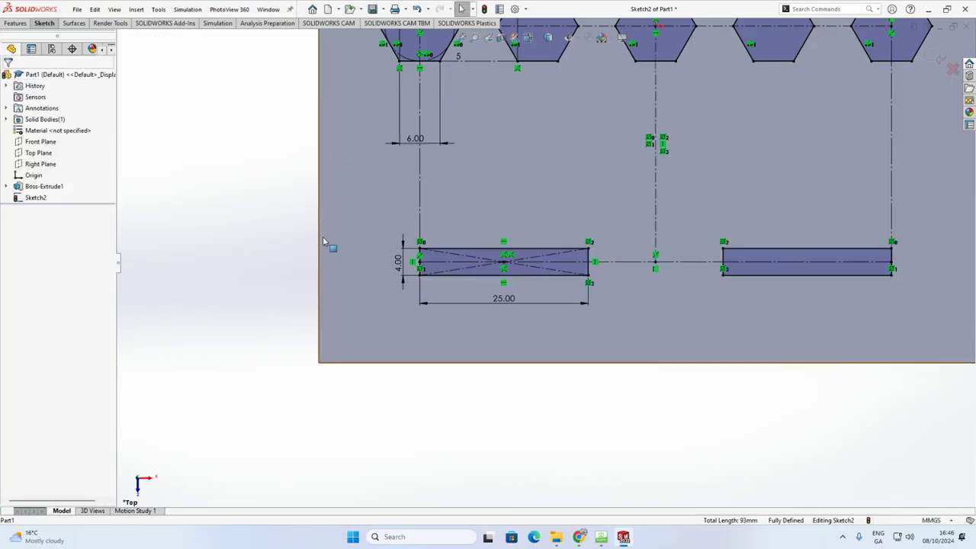
- Cut the circle, hexagon and rectangle profiles into the block with a blind Extruded Cut 40 mm deep
key(z)
scroll(322, 242, up, 3)
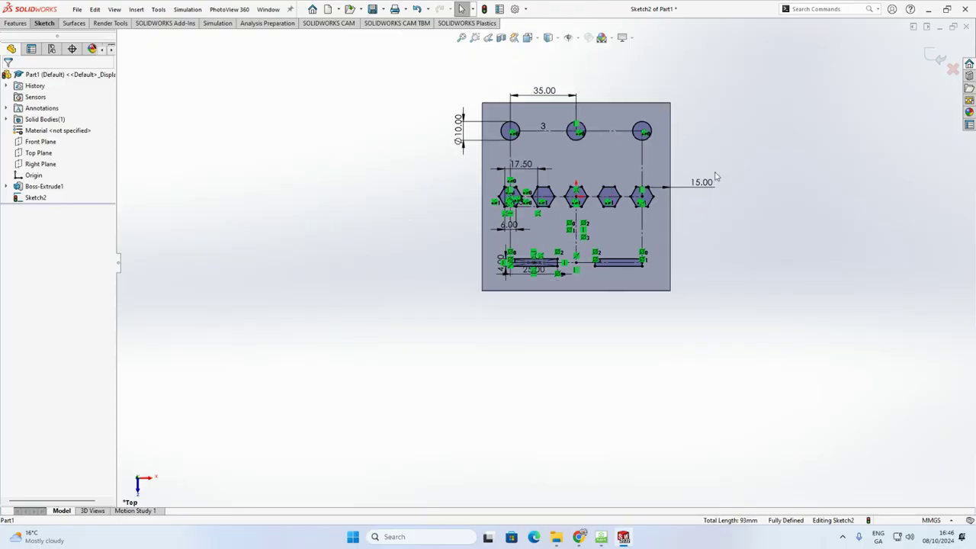
scroll(717, 176, down, 2)
mouse_move(565, 225)
middle_down()
mouse_move(569, 207)
mouse_move(682, 167)
mouse_move(599, 151)
mouse_move(599, 162)
mouse_move(585, 122)
middle_up()
scroll(600, 161, up, 2)
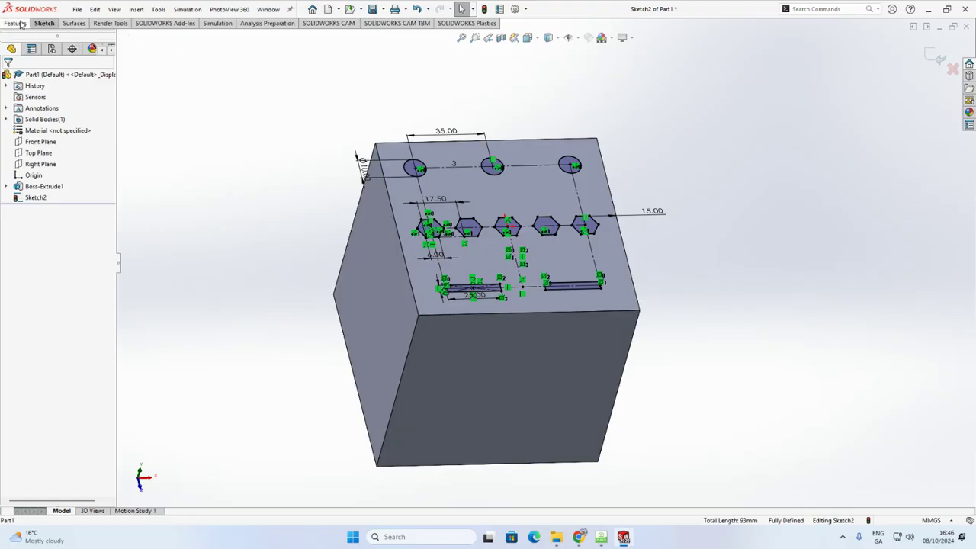
click(15, 23)
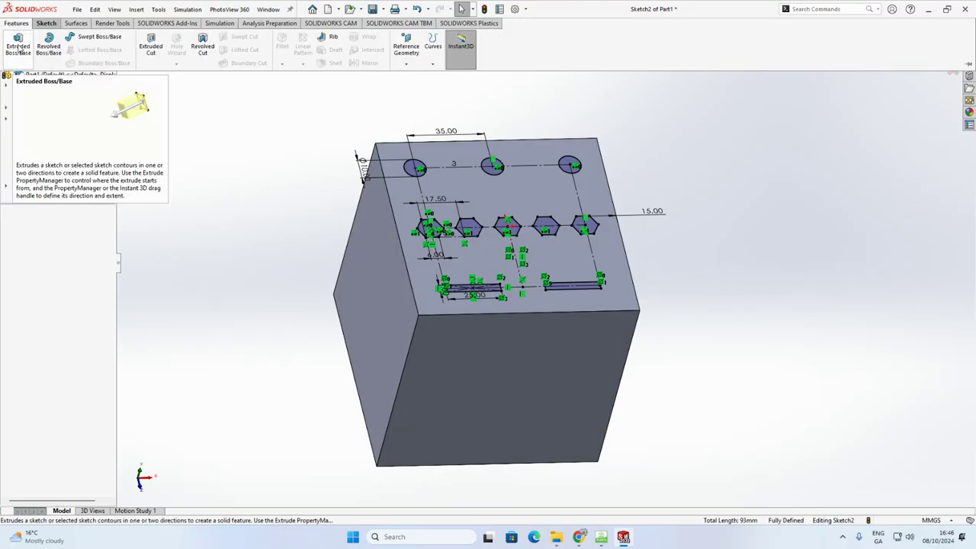
click(151, 49)
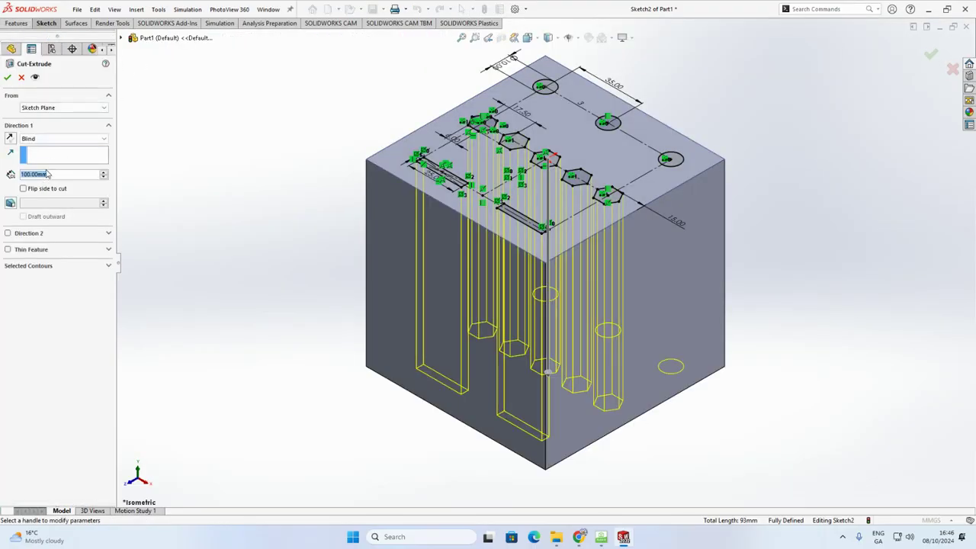
middle_drag(292, 193, 323, 142)
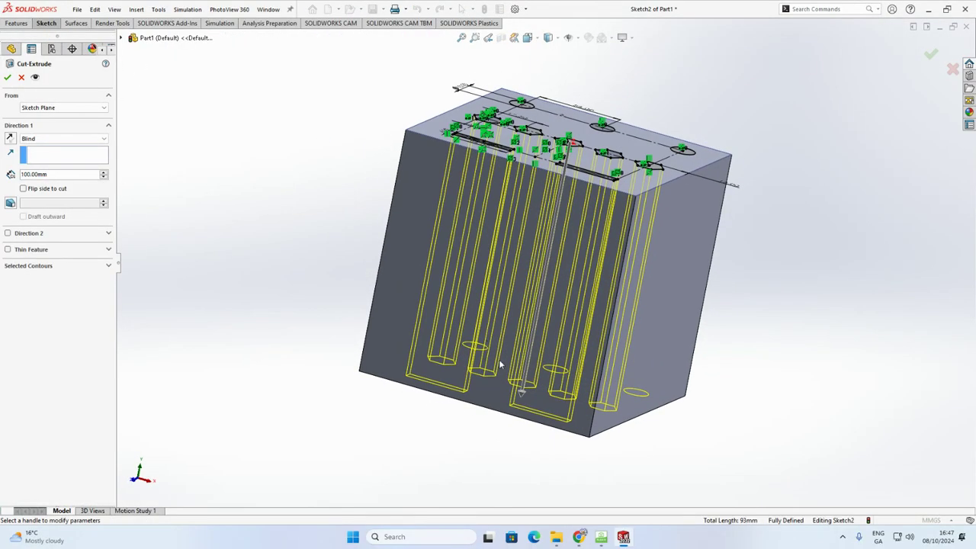
drag(523, 393, 549, 245)
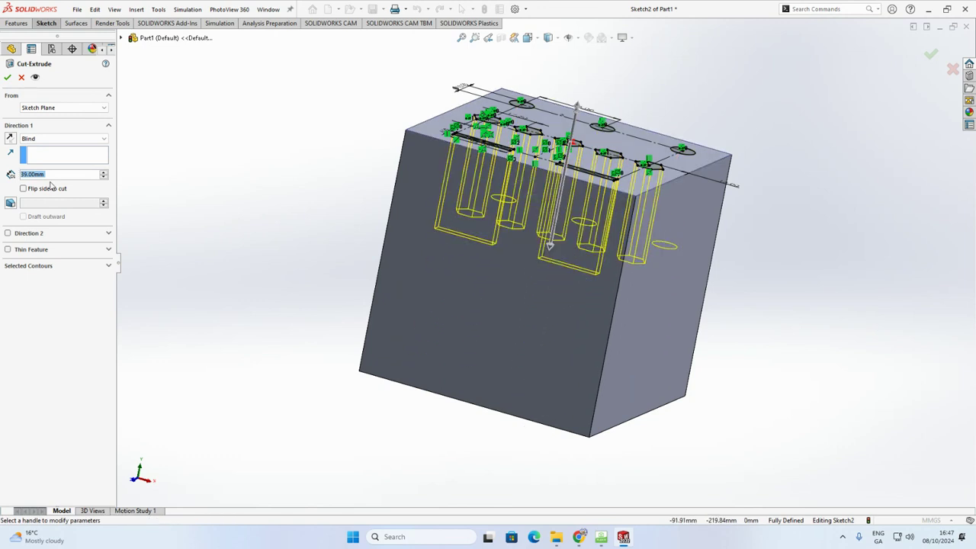
text(40)
key(Return)
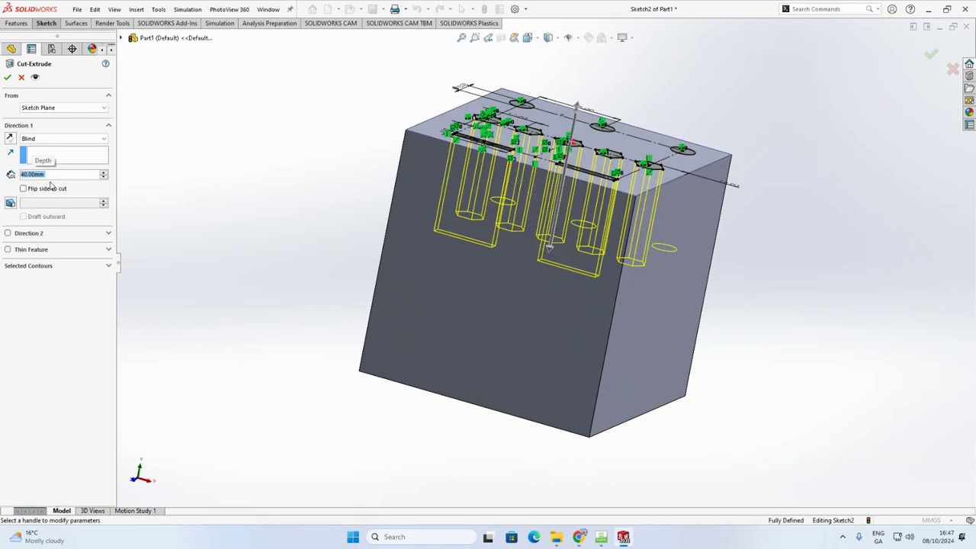
click(7, 79)
click(252, 131)
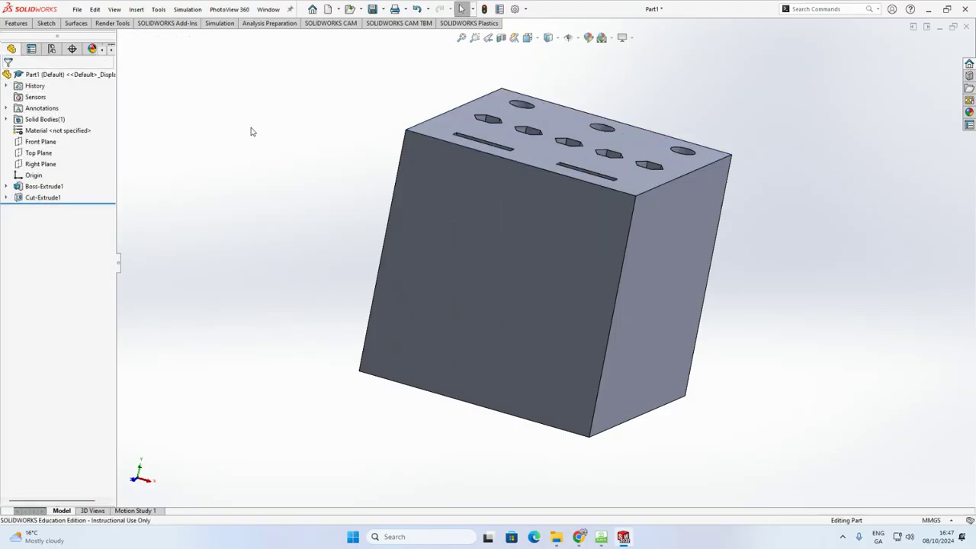
- Roll the feature history back to before the cut and roll it forward again past the cut
middle_drag(250, 132, 306, 204)
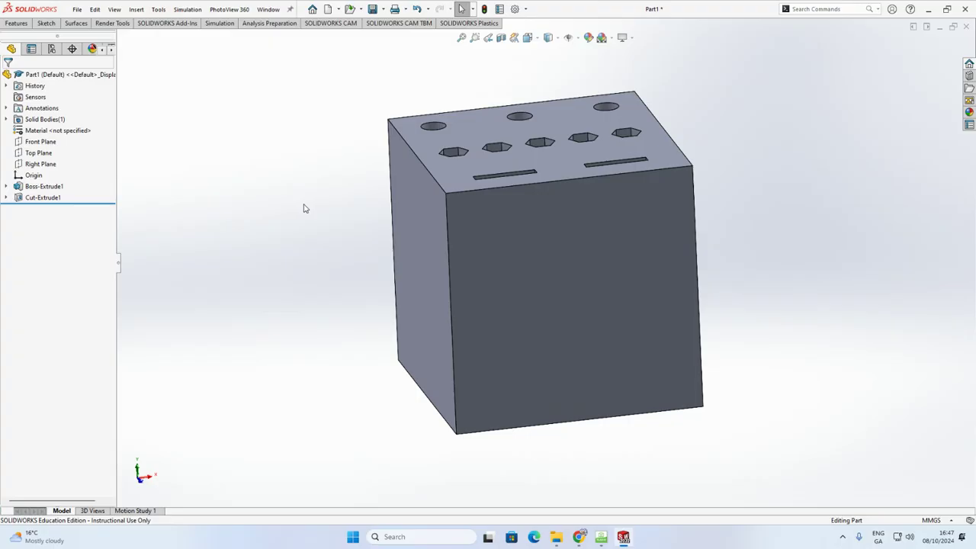
middle_drag(556, 374, 568, 215)
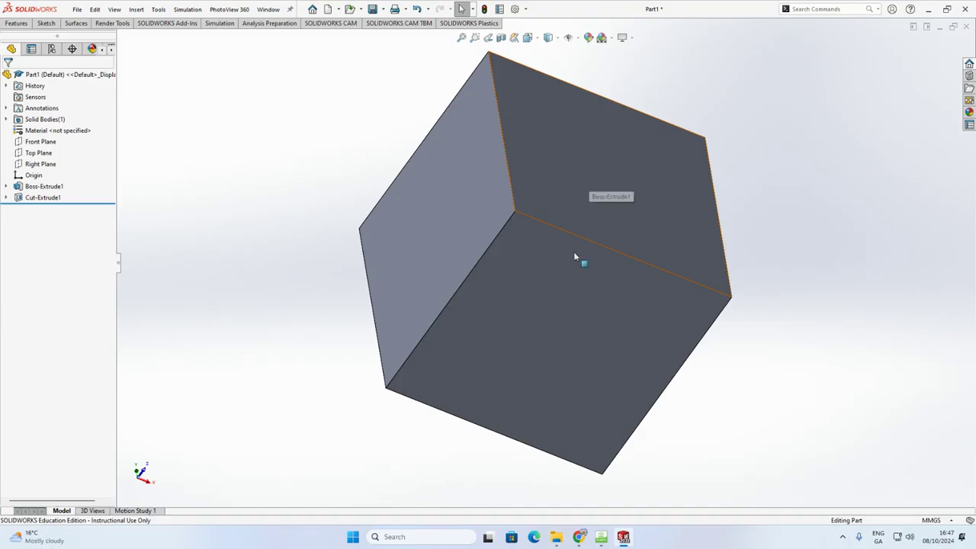
middle_drag(575, 257, 503, 320)
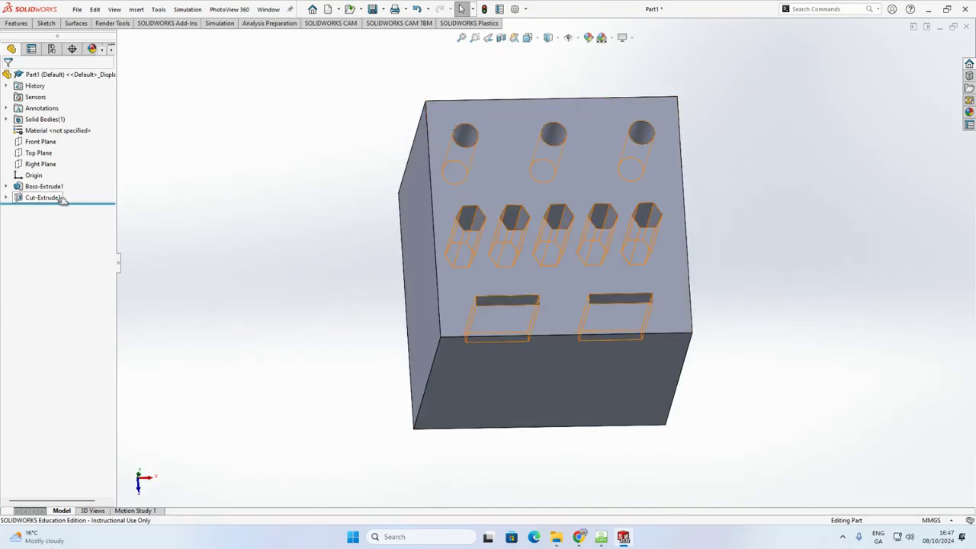
drag(62, 202, 66, 195)
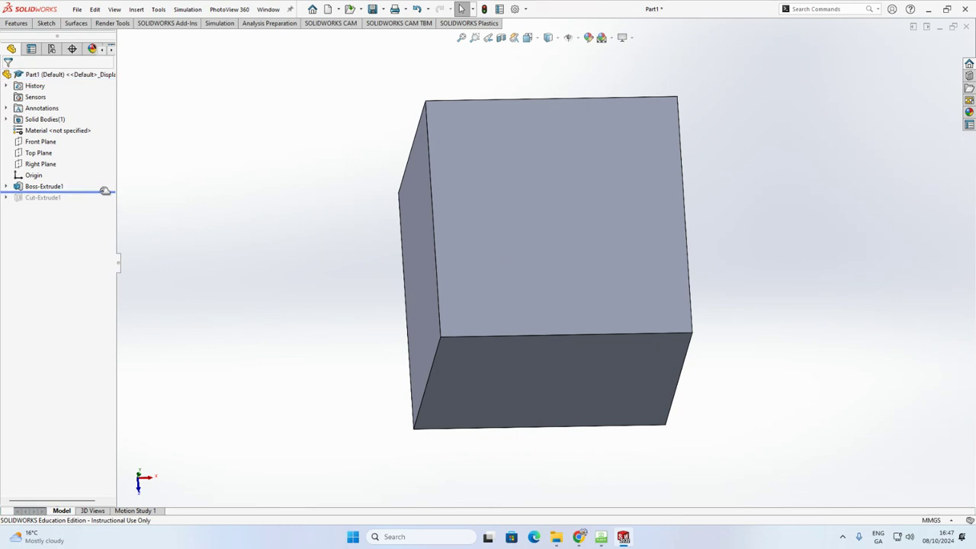
drag(104, 191, 102, 198)
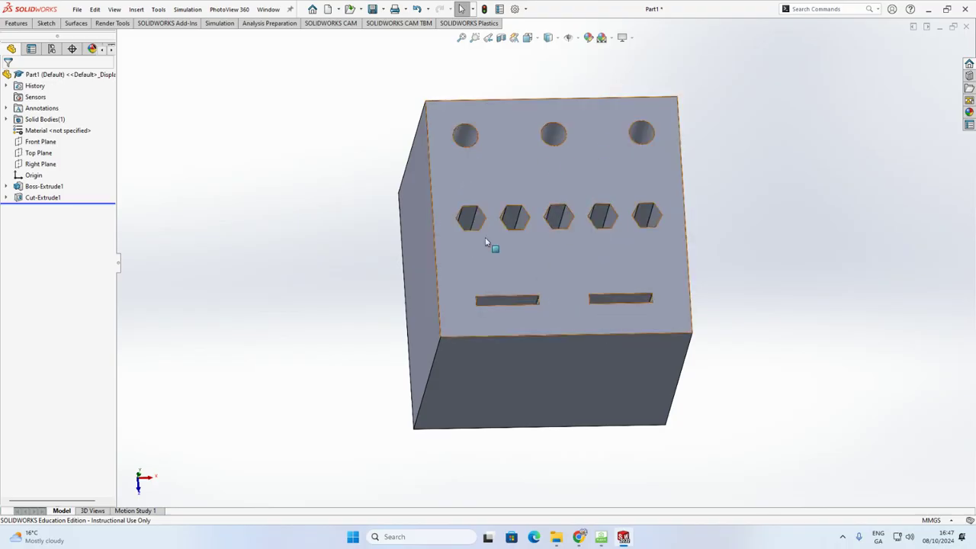
click(45, 23)
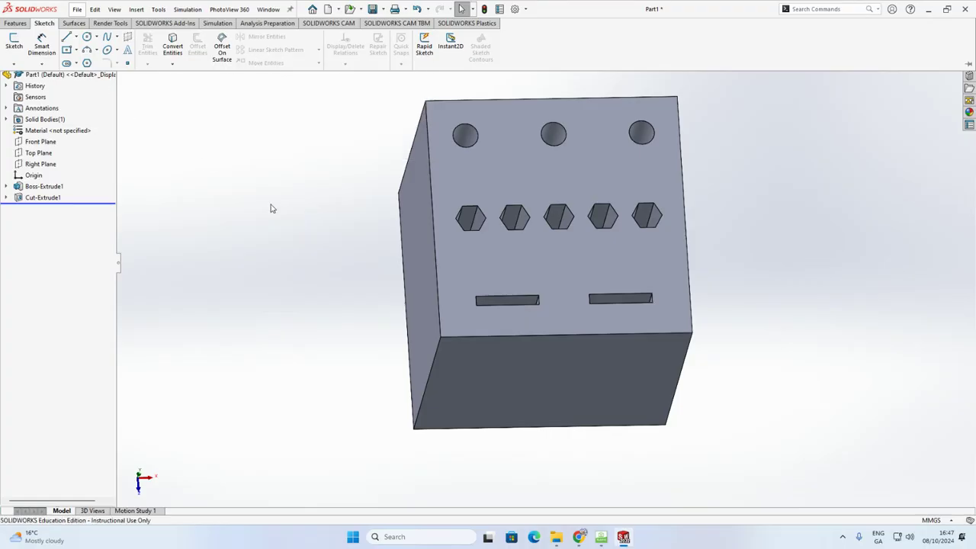
scroll(395, 302, up, 2)
middle_drag(578, 455, 593, 408)
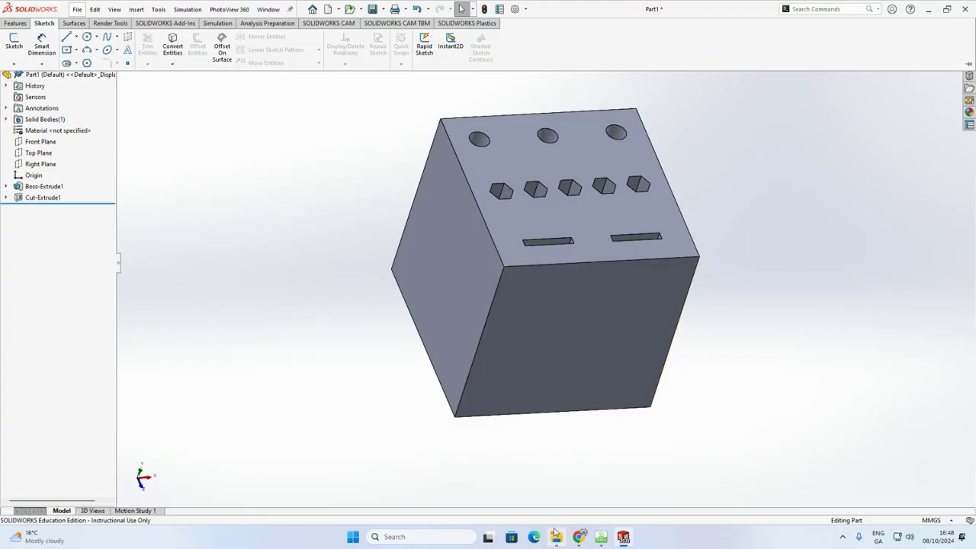